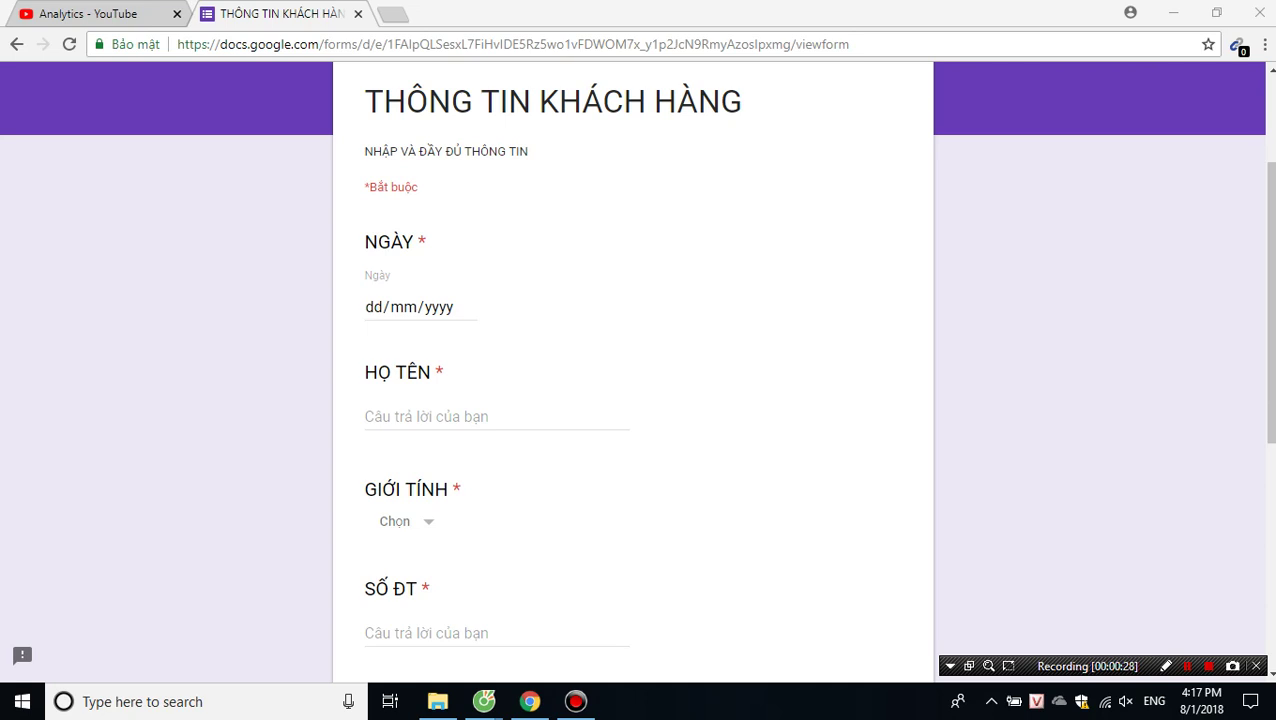
Switch to the Cốc Cốc browser window and load the Google home page.
scroll(633, 400, down, 2)
scroll(633, 400, up, 4)
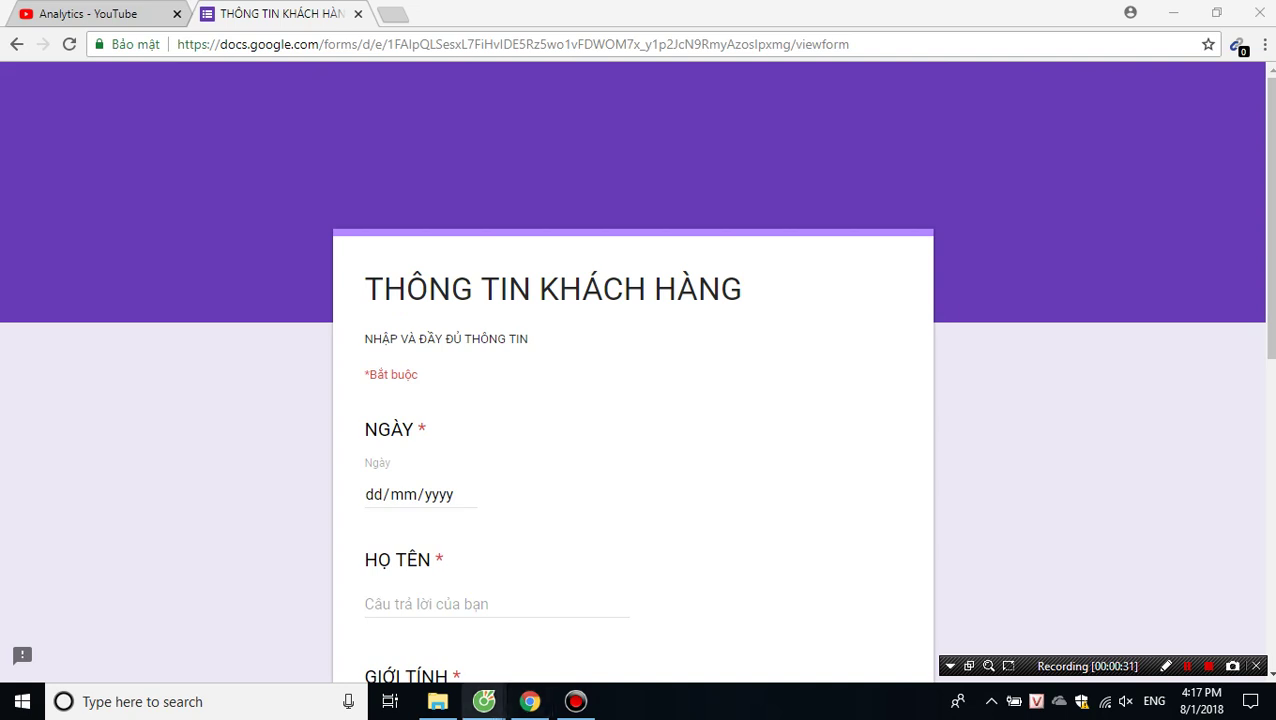
mouse_move(484, 701)
click(380, 615)
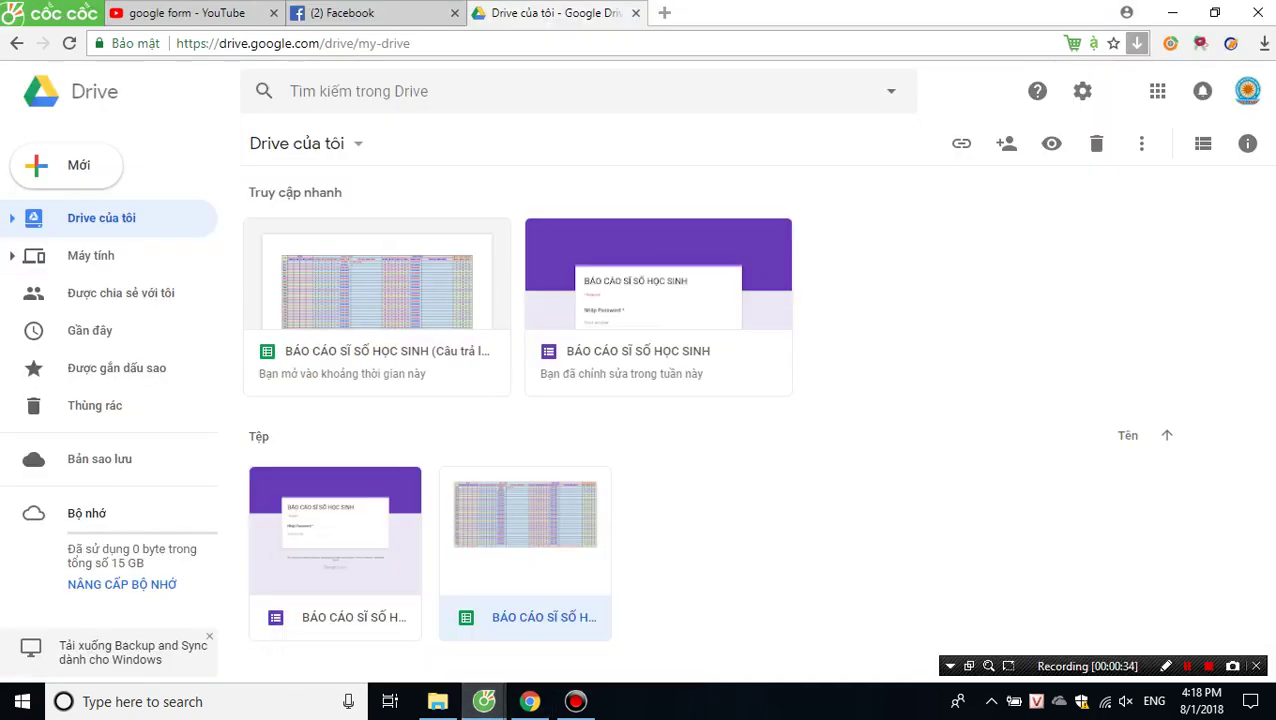
key(ctrl+l)
text(gle.com)
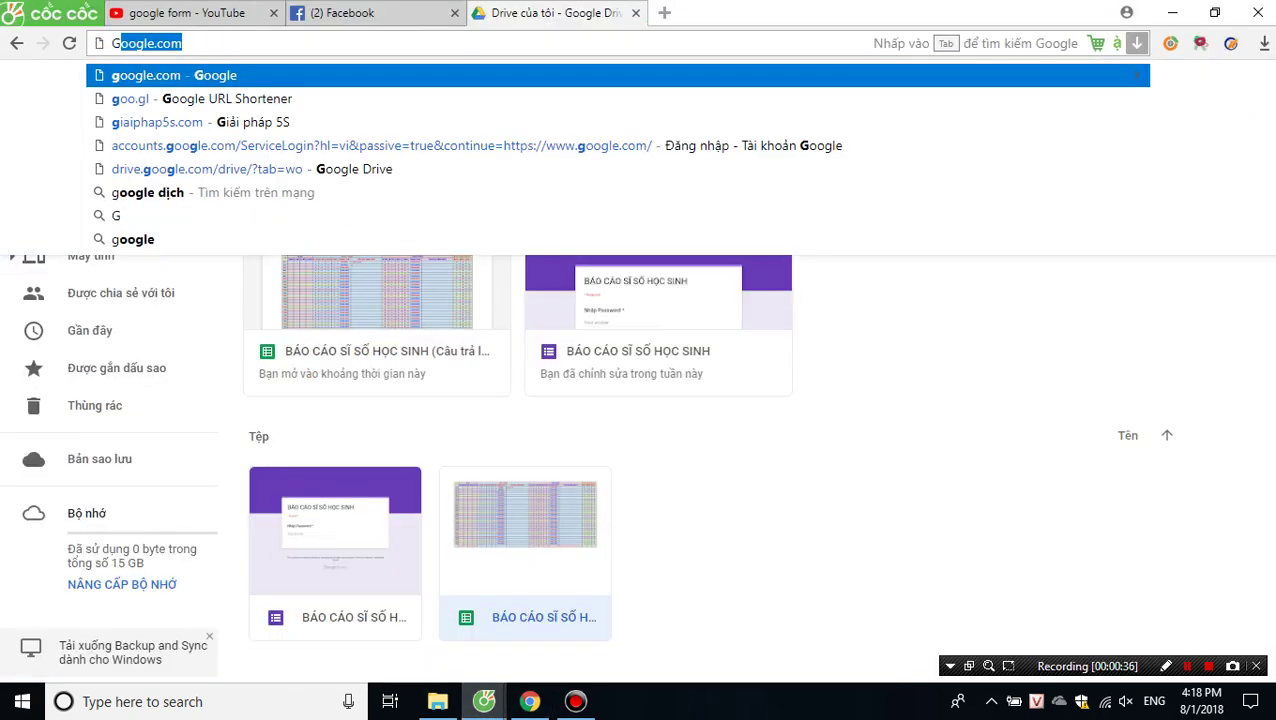
key(Return)
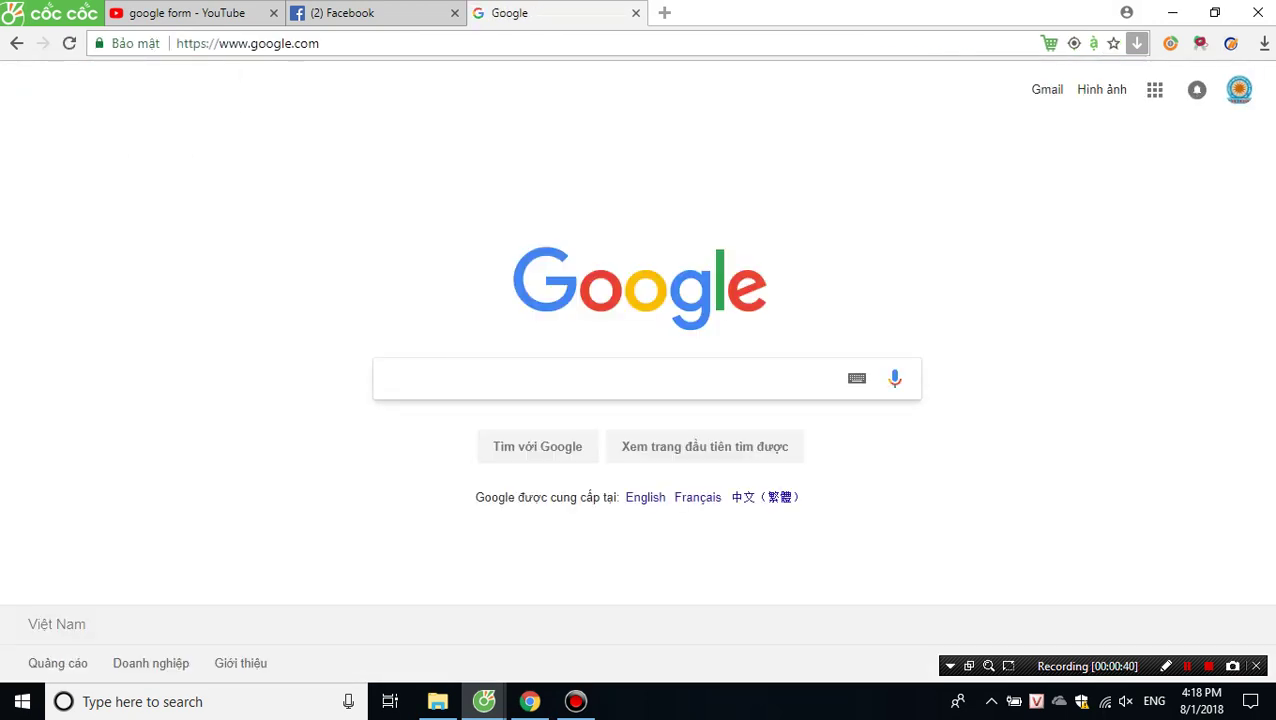
Check the signed-in Google account, then open Drive from the Google apps launcher.
click(1239, 89)
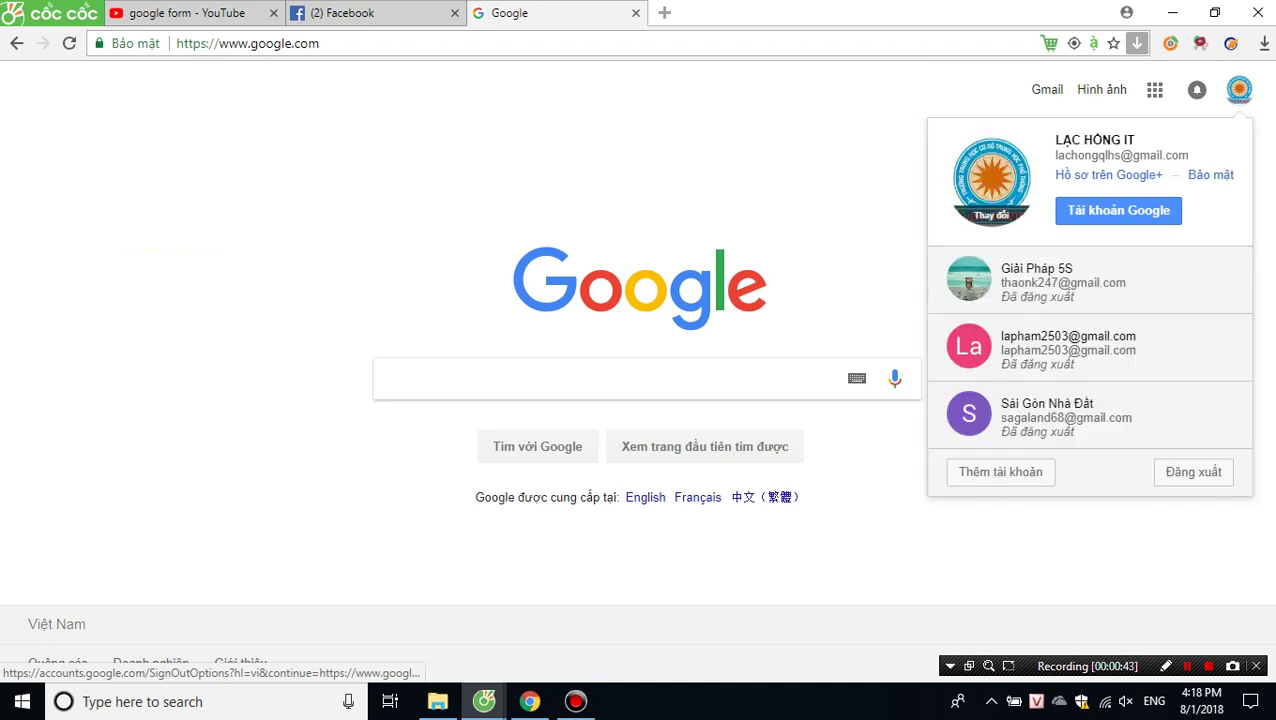
click(1239, 89)
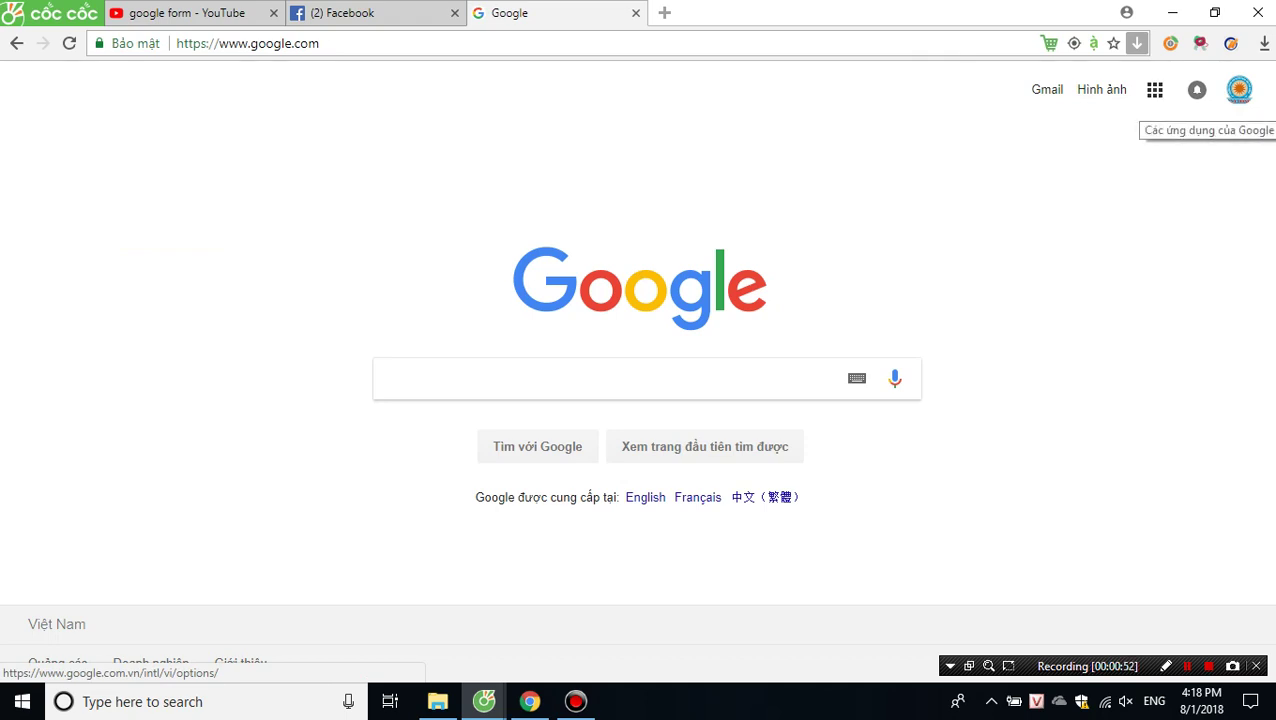
click(1155, 89)
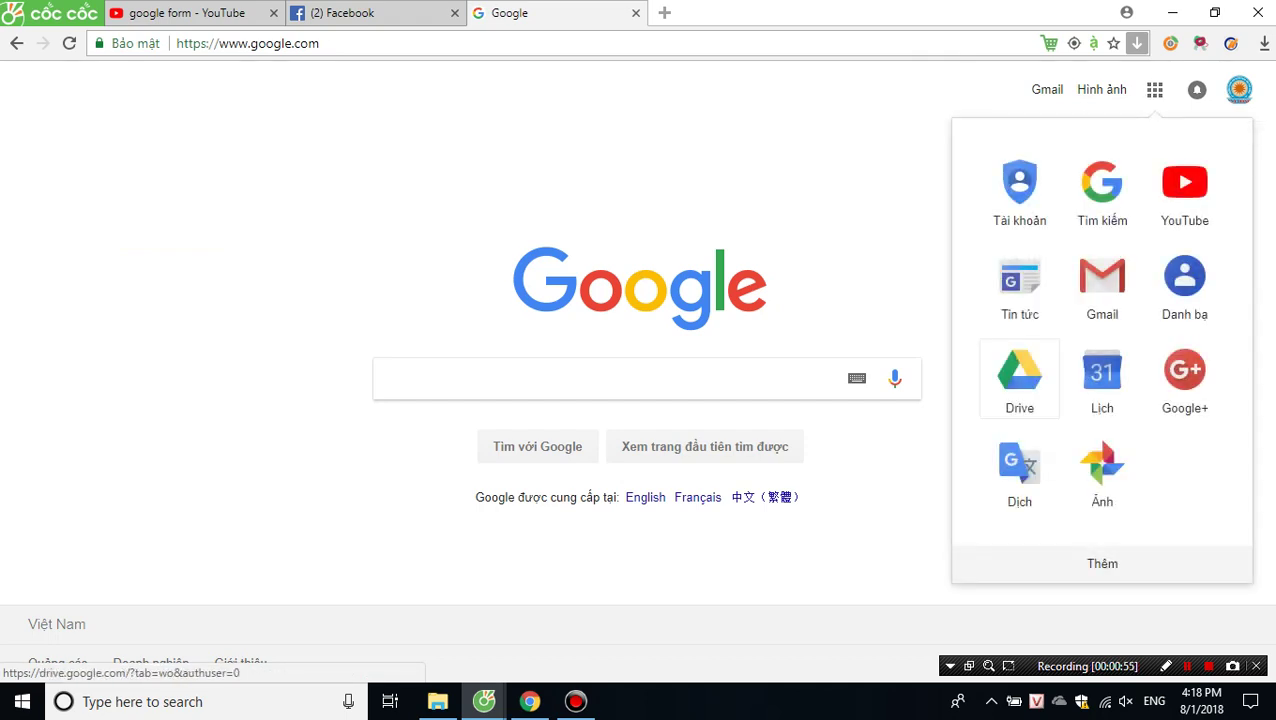
click(1019, 378)
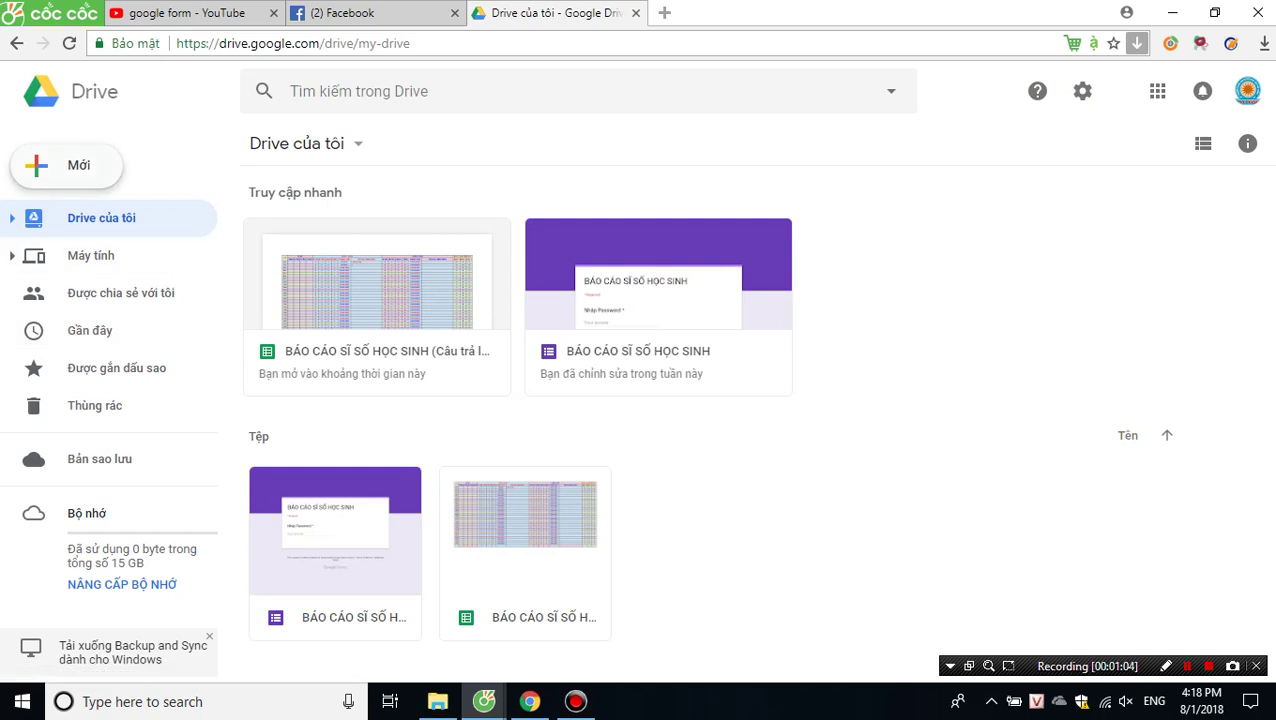
Create a blank Google Biểu mẫu from Drive's Mới menu under Ứng dụng khác.
click(66, 165)
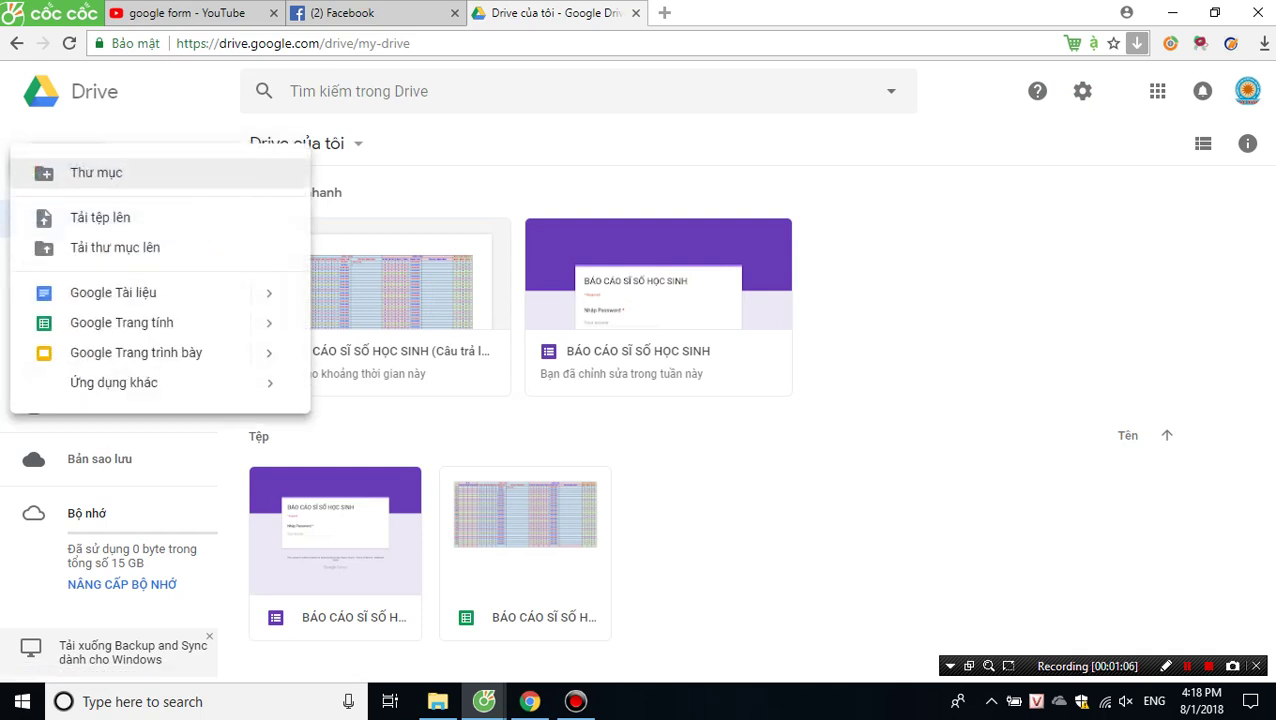
mouse_move(114, 382)
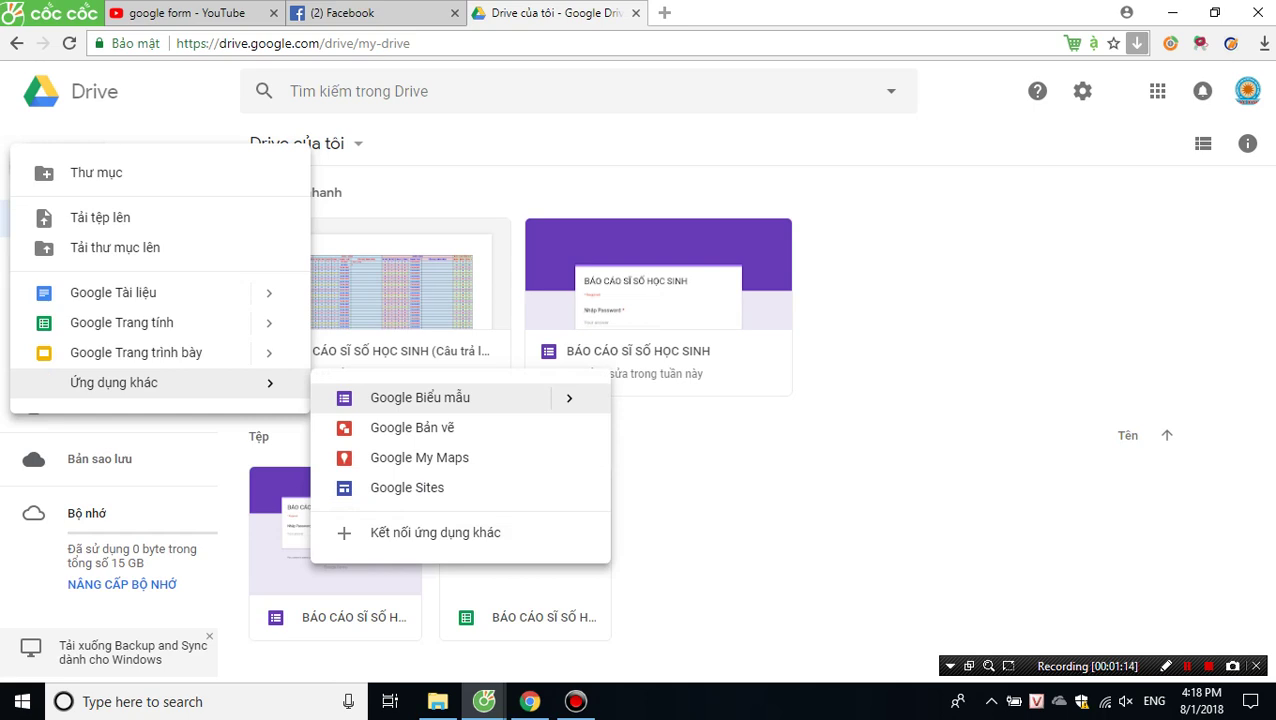
click(420, 397)
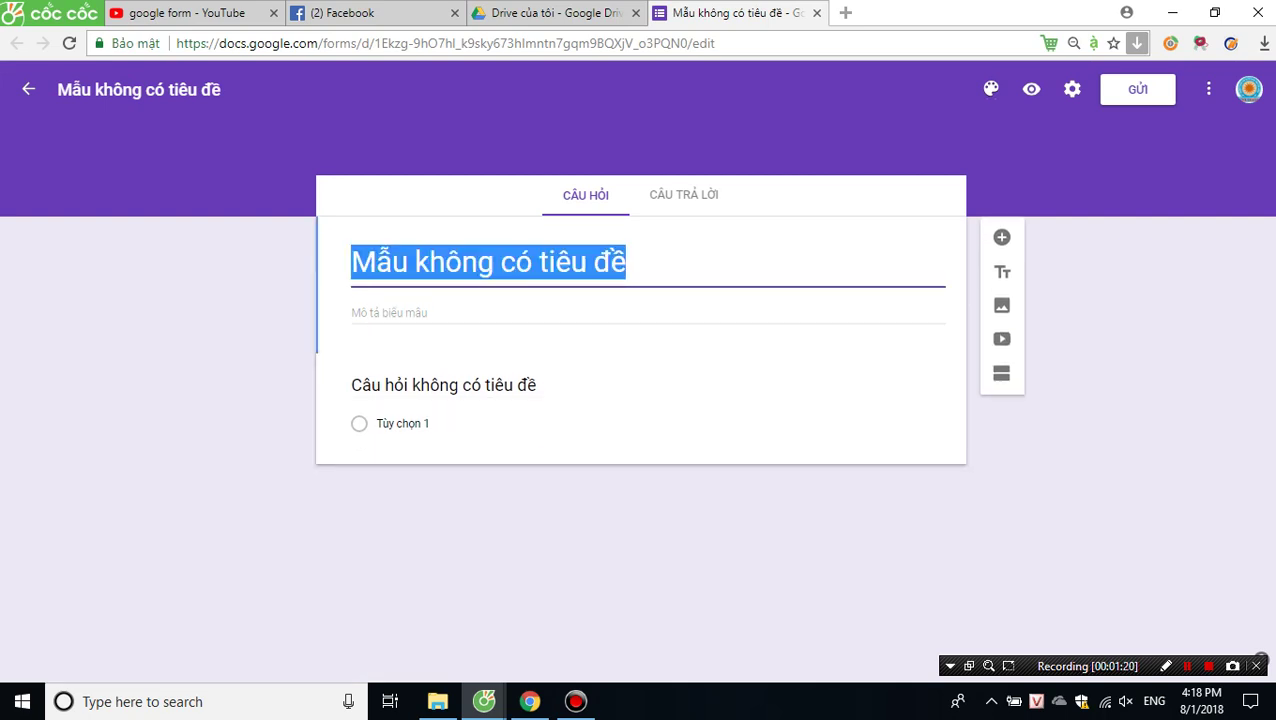
Enter THÔNG TIN KHÁCH HÀNG as the form title and NHẬP ĐẦY ĐỦ THÔNG TIN as its description.
text(t)
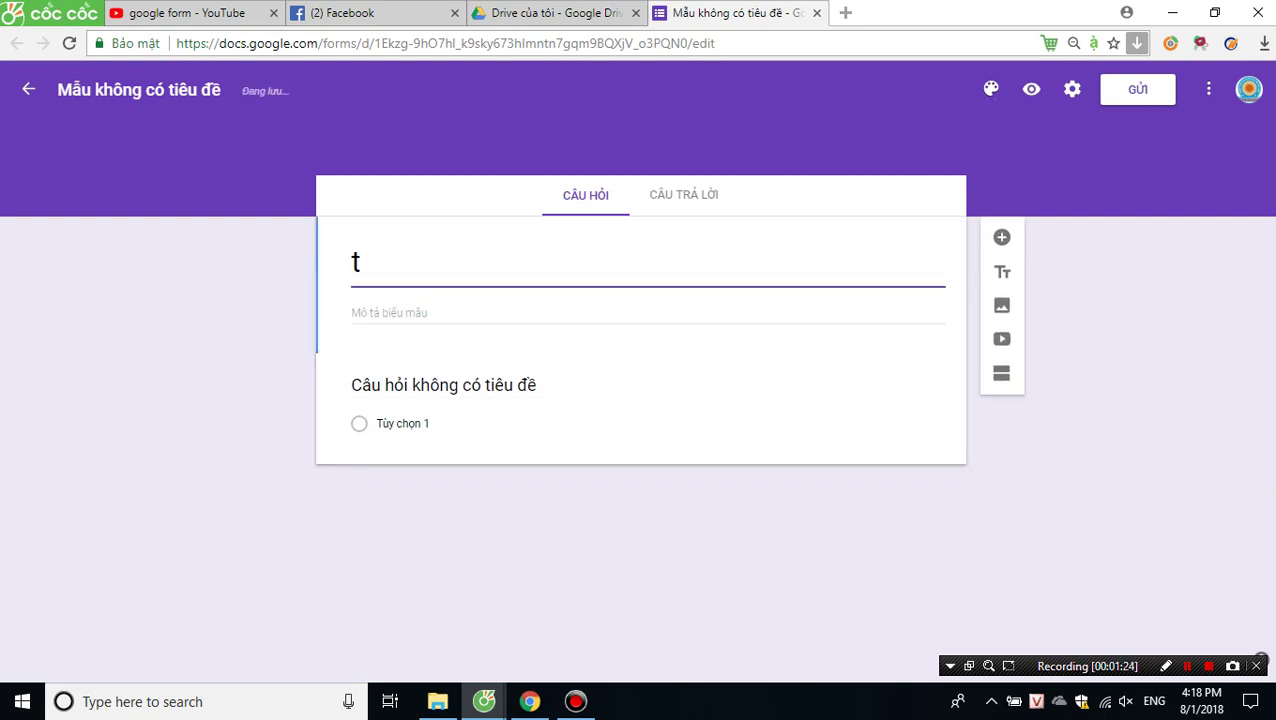
key(BackSpace)
text(THOONG TIN KHA)
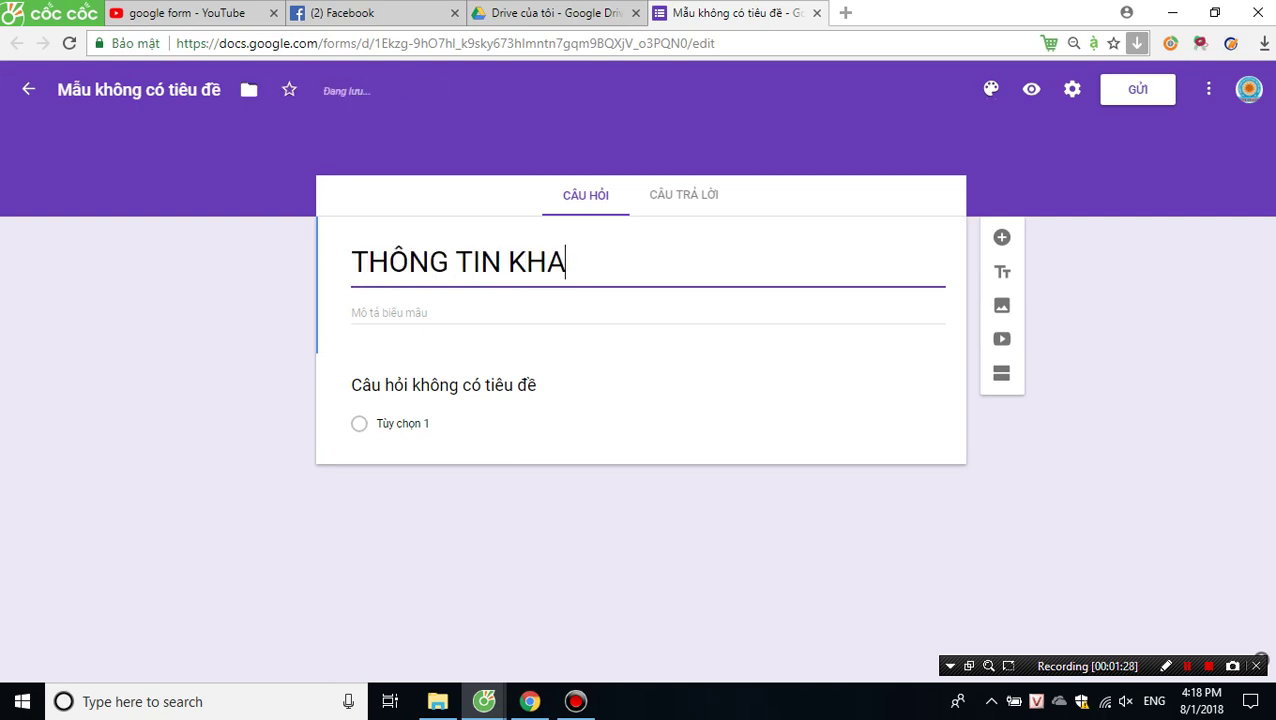
text(CSH HANGF)
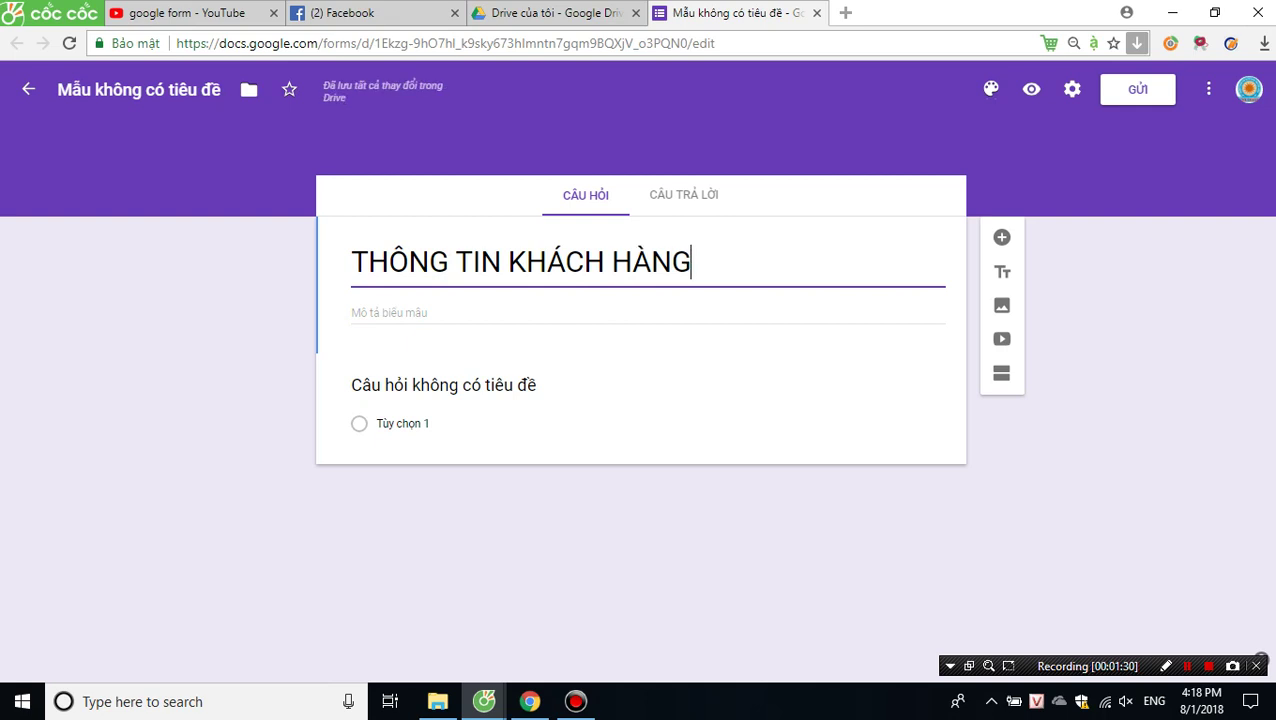
click(351, 312)
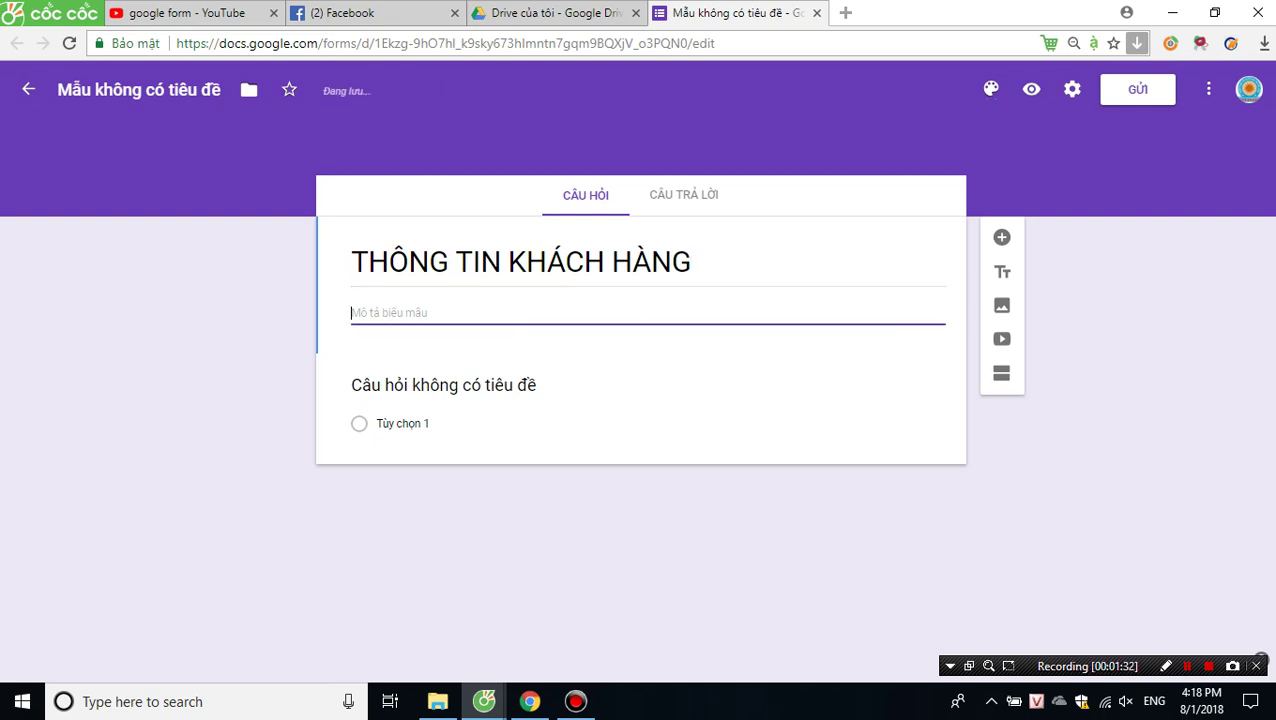
text(NH)
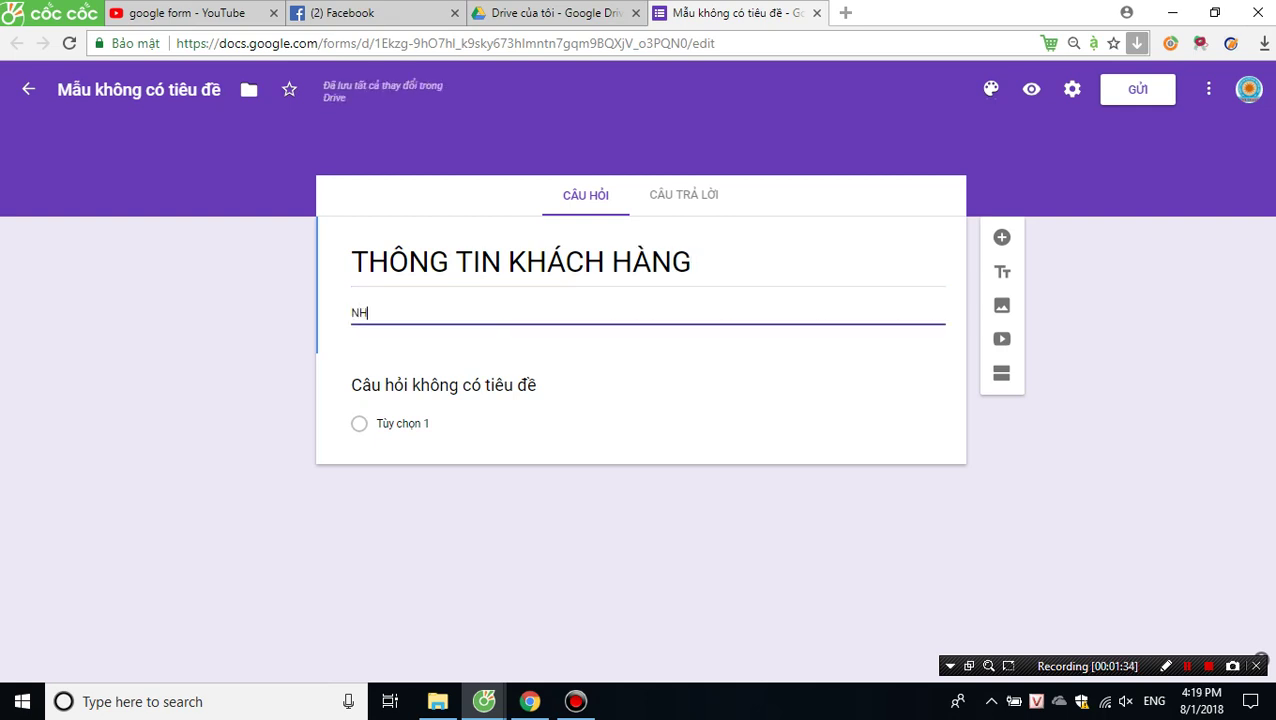
text(AAPJ DDAAYF DDUr THOONG TIN)
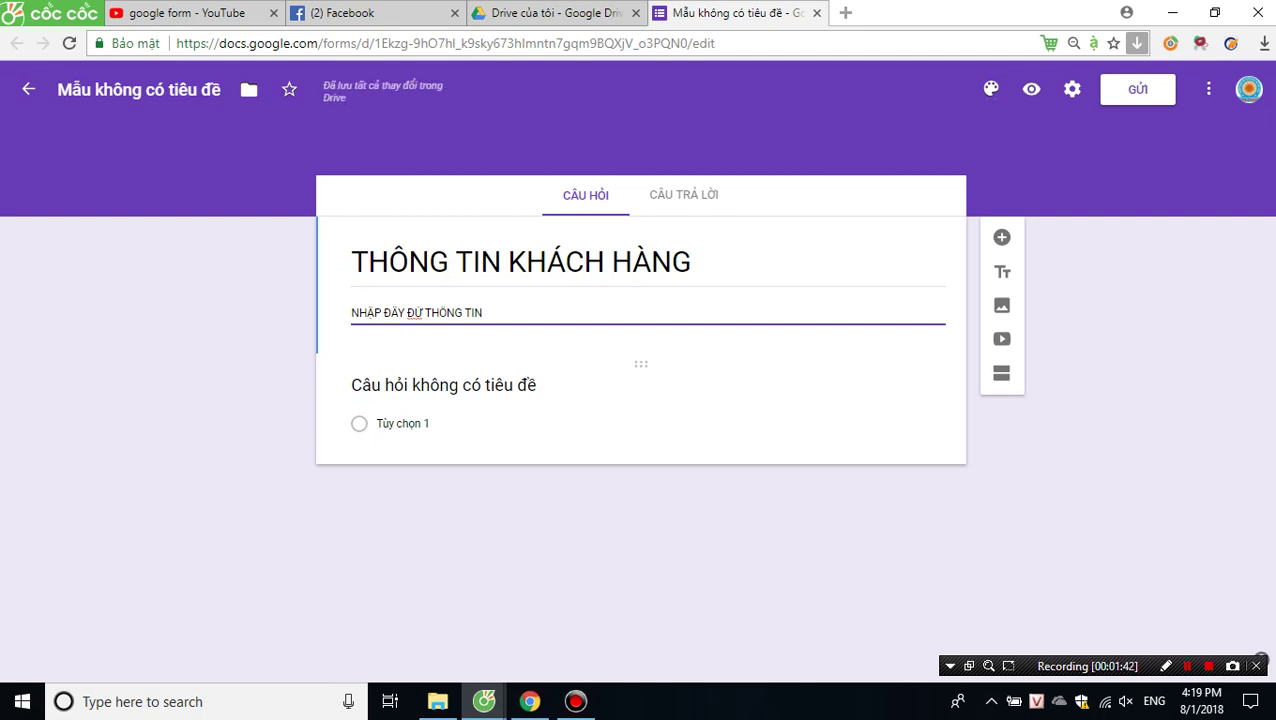
click(443, 385)
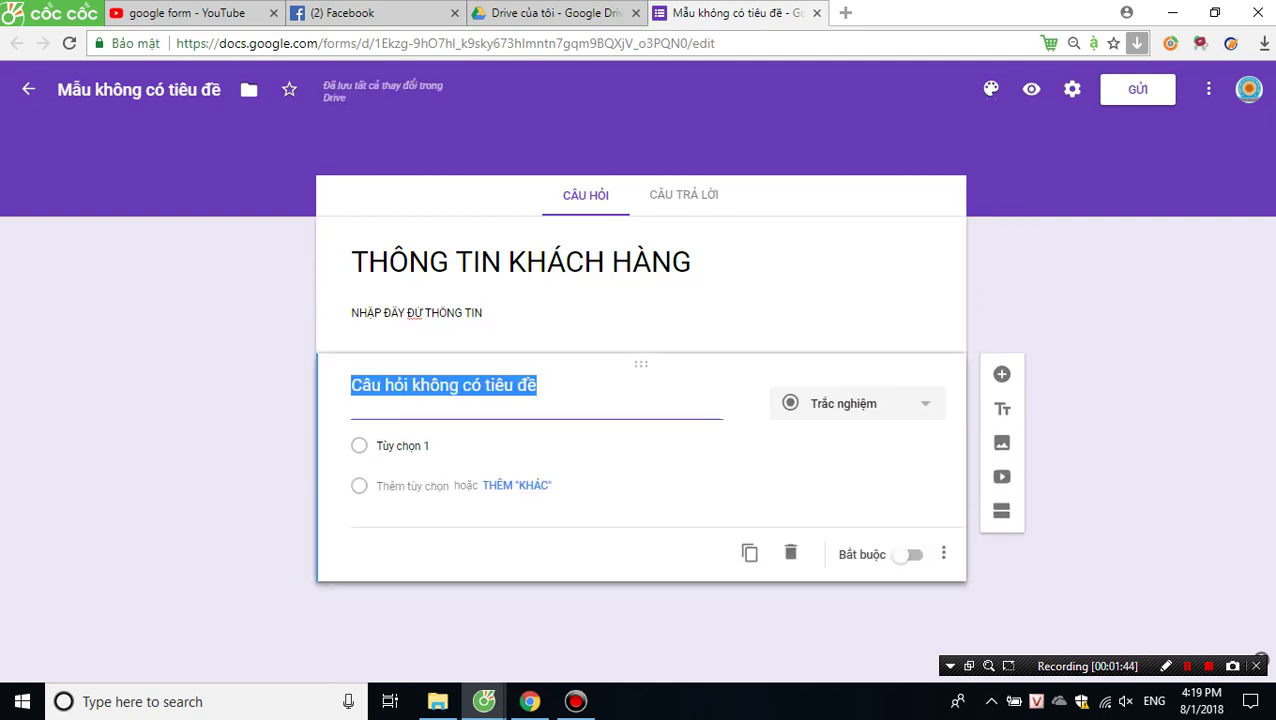
Rename the first question NGÀY, keep it a date question, and make it required.
text(n)
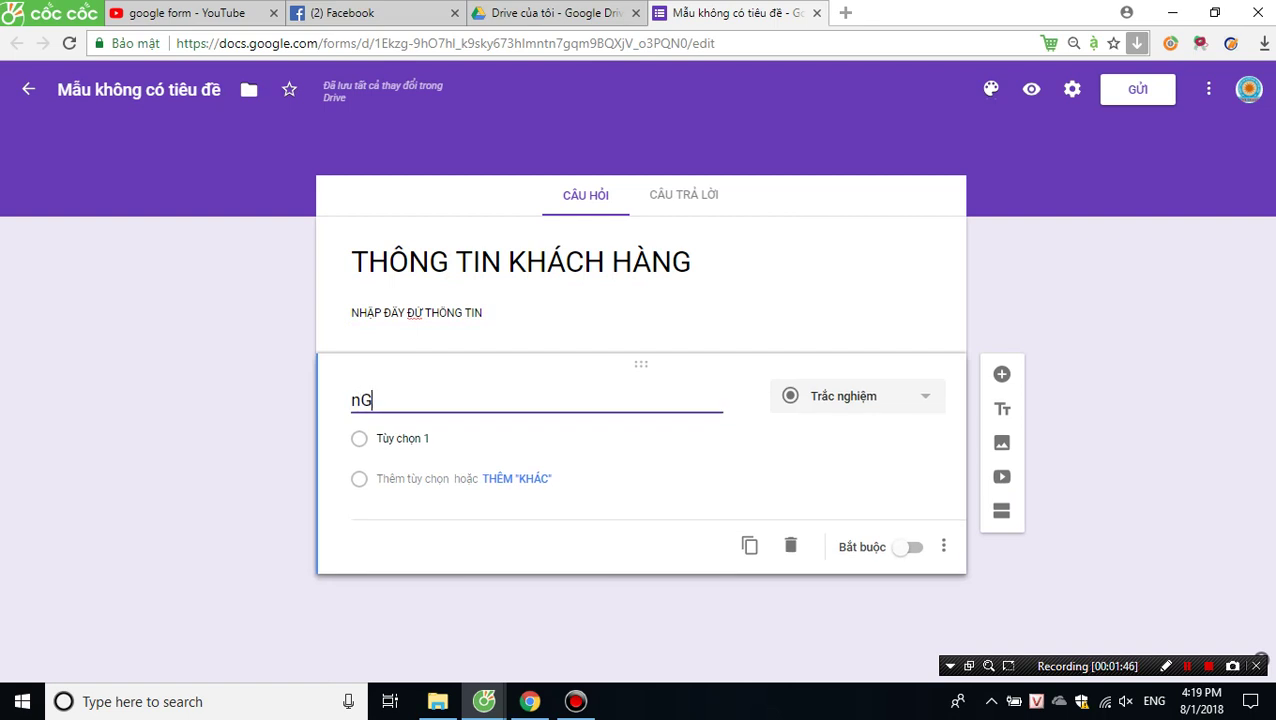
key(BackSpace)
text(NGAY)
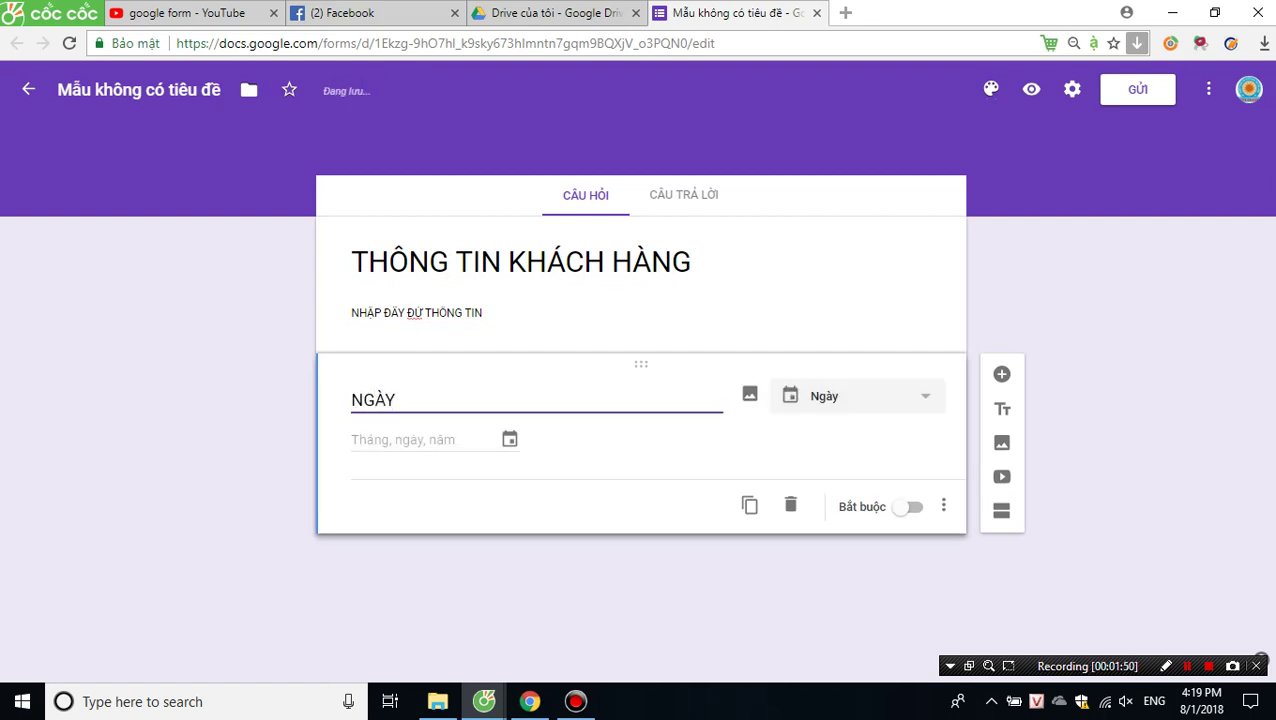
click(857, 396)
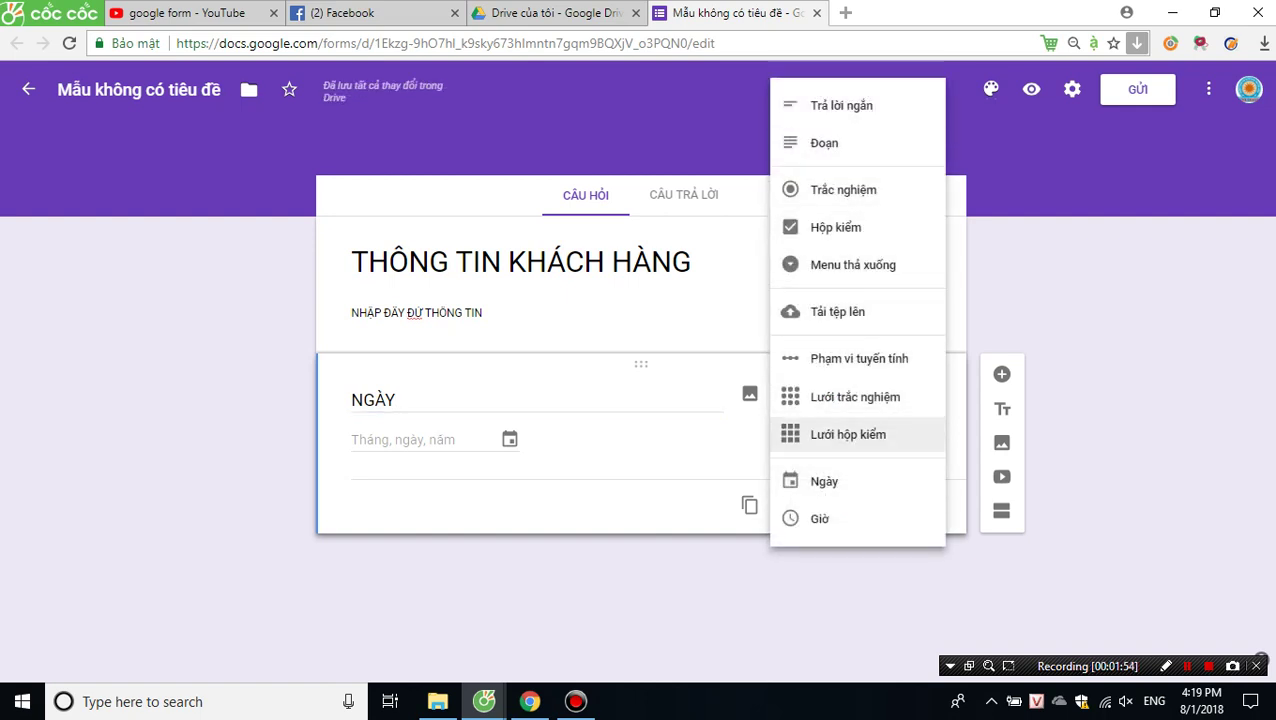
key(Return)
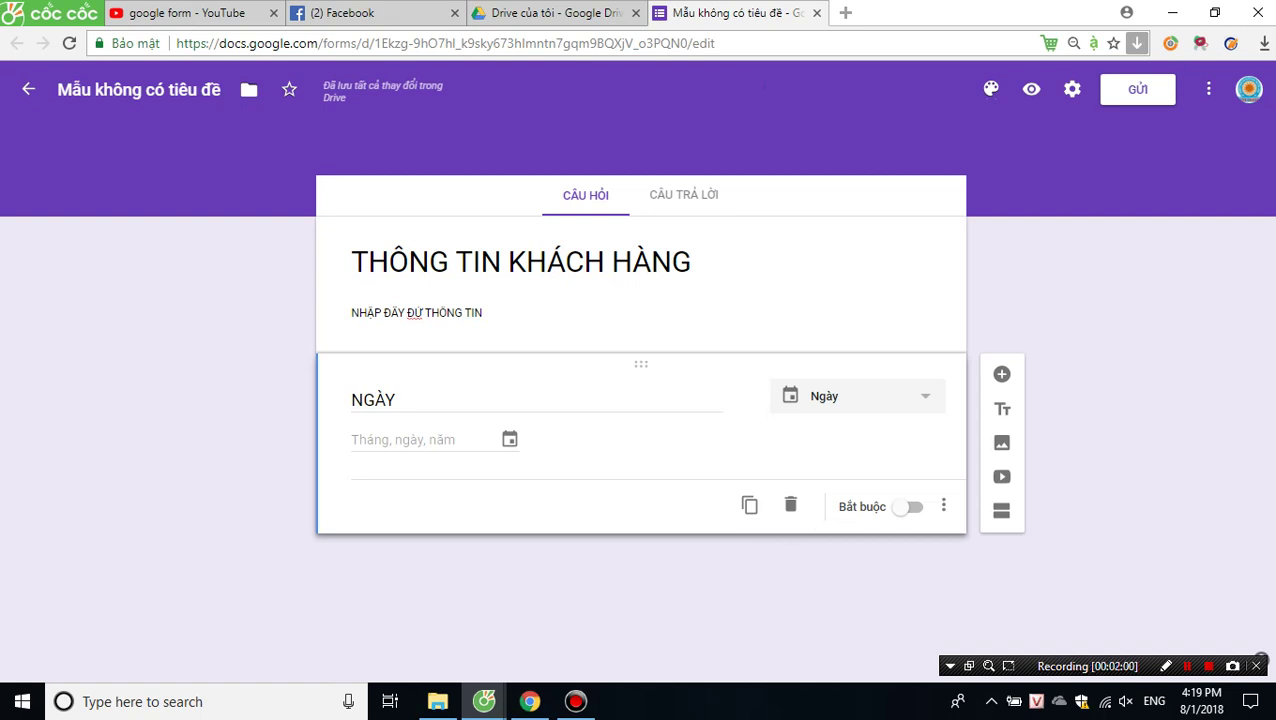
click(943, 505)
key(Escape)
click(907, 507)
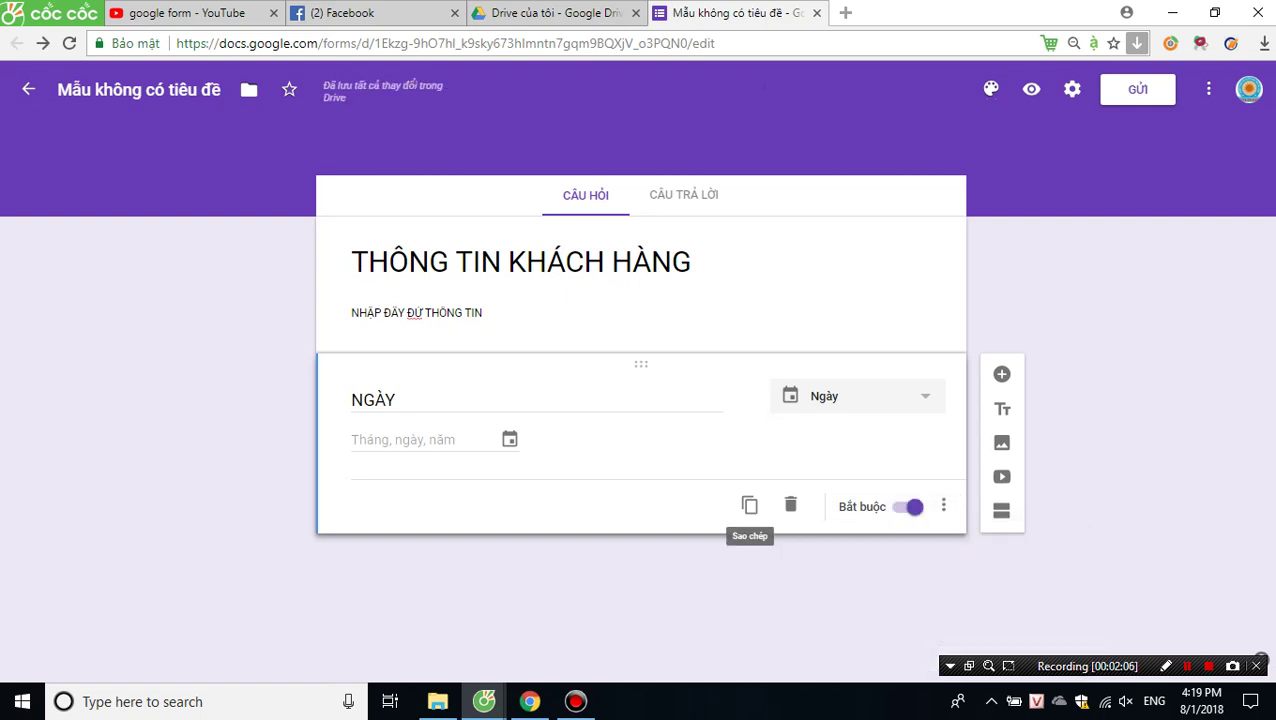
Add a required short-answer question HỌ TÊN, followed by a new blank question.
click(1002, 374)
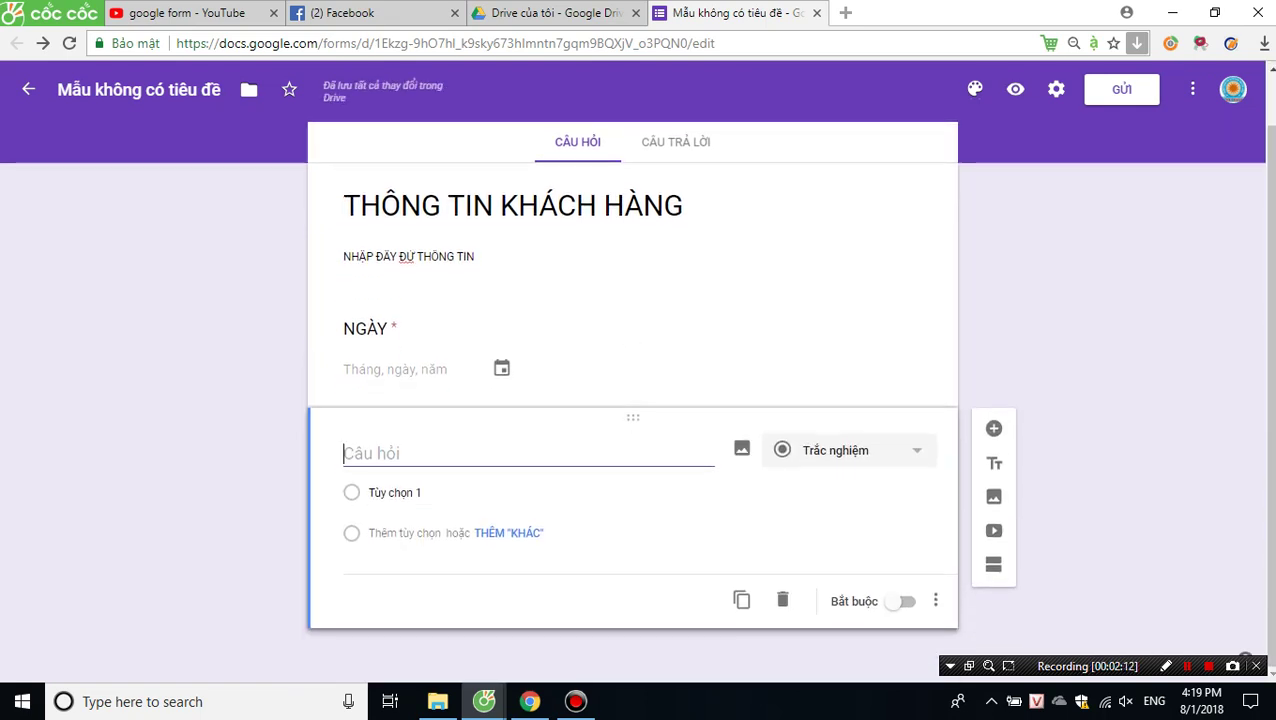
text(HỌ TÊN)
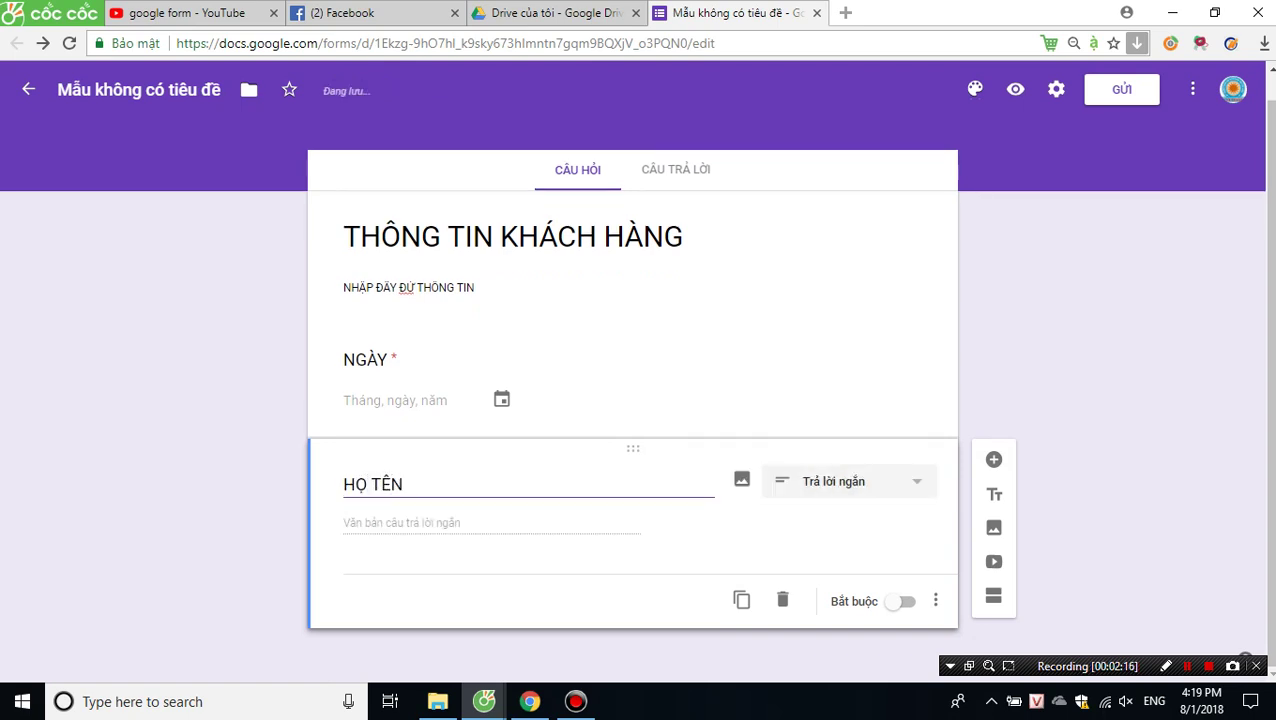
click(849, 481)
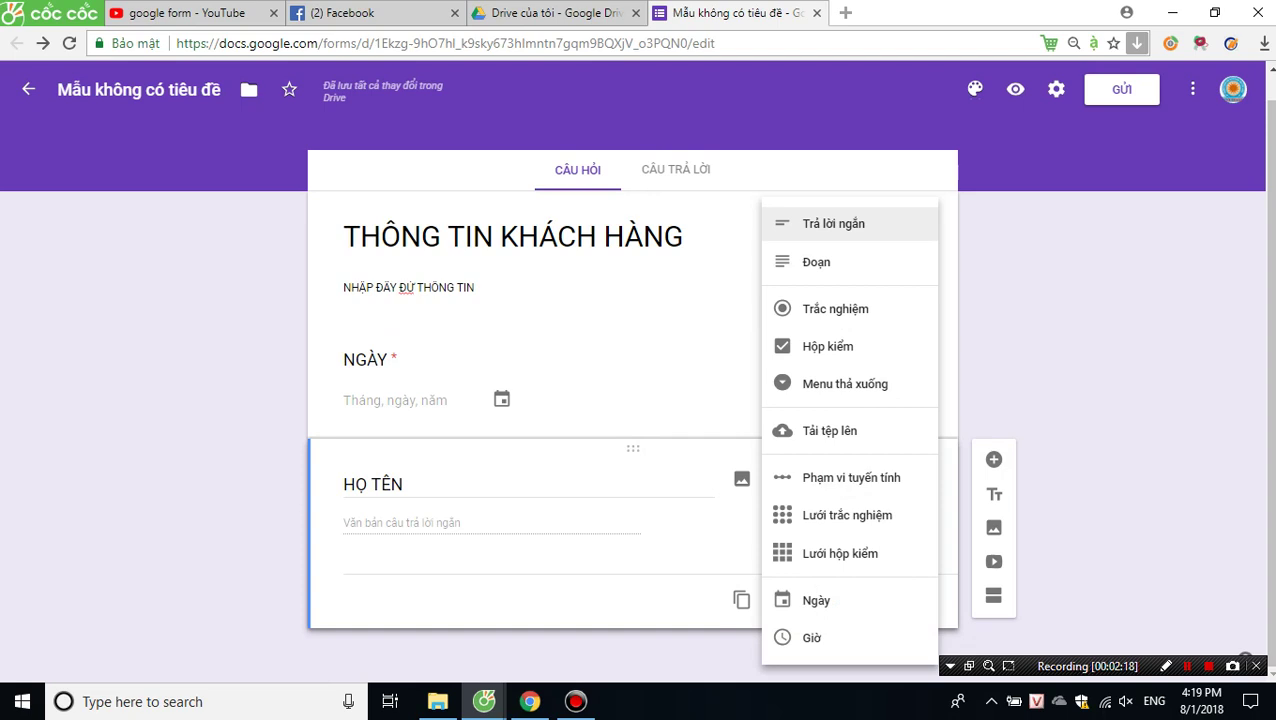
key(Return)
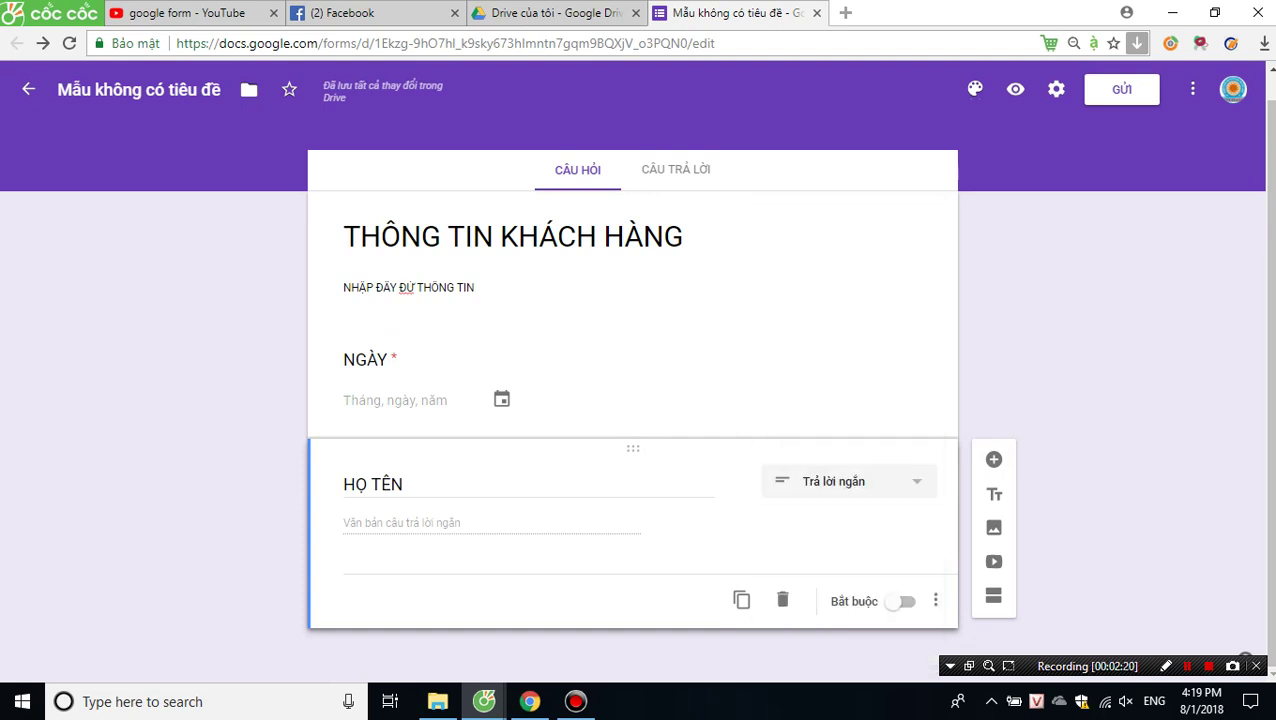
click(903, 601)
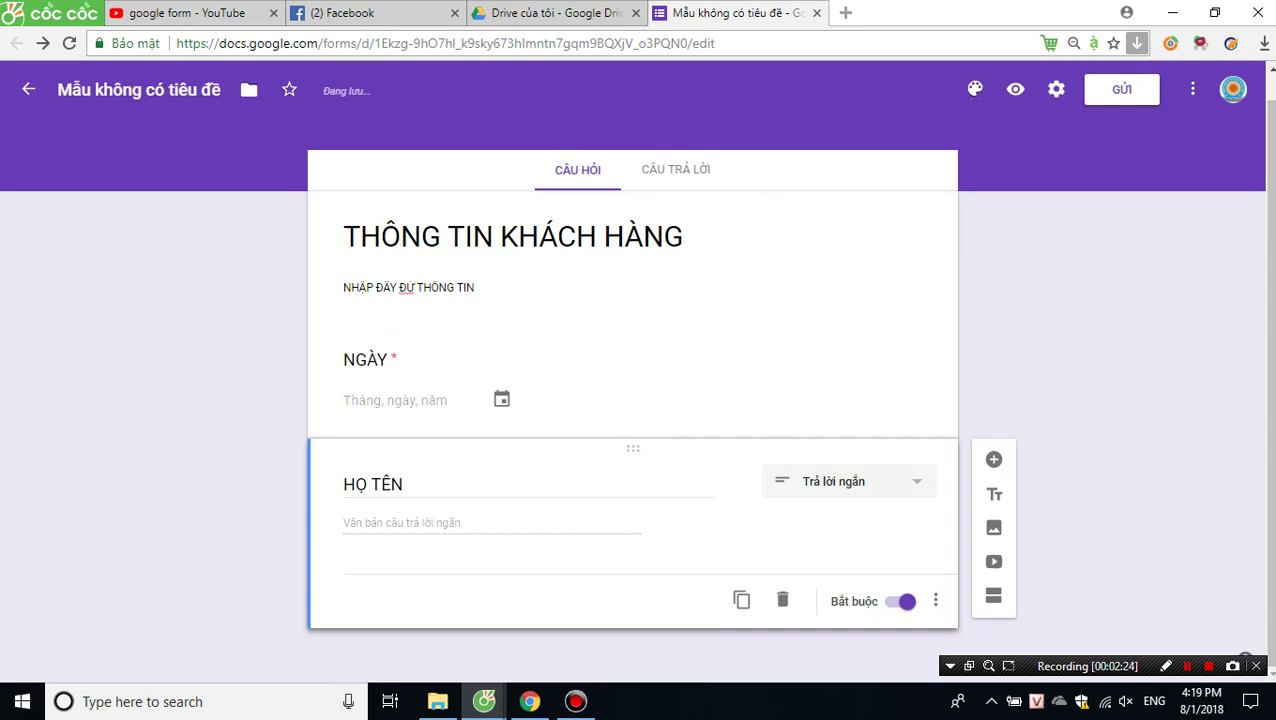
click(993, 459)
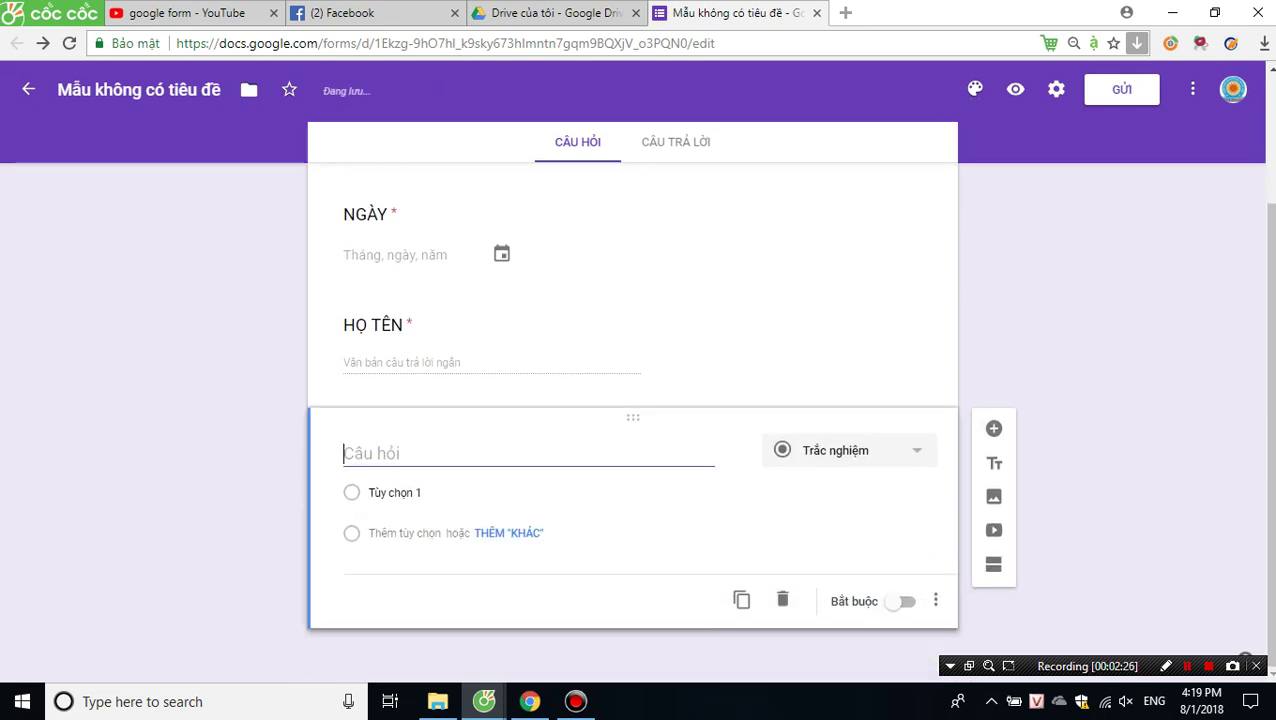
Title the new question GIỚI TÍNH with answer options NAM and NỮ.
text(g)
key(BackSpace)
text(G)
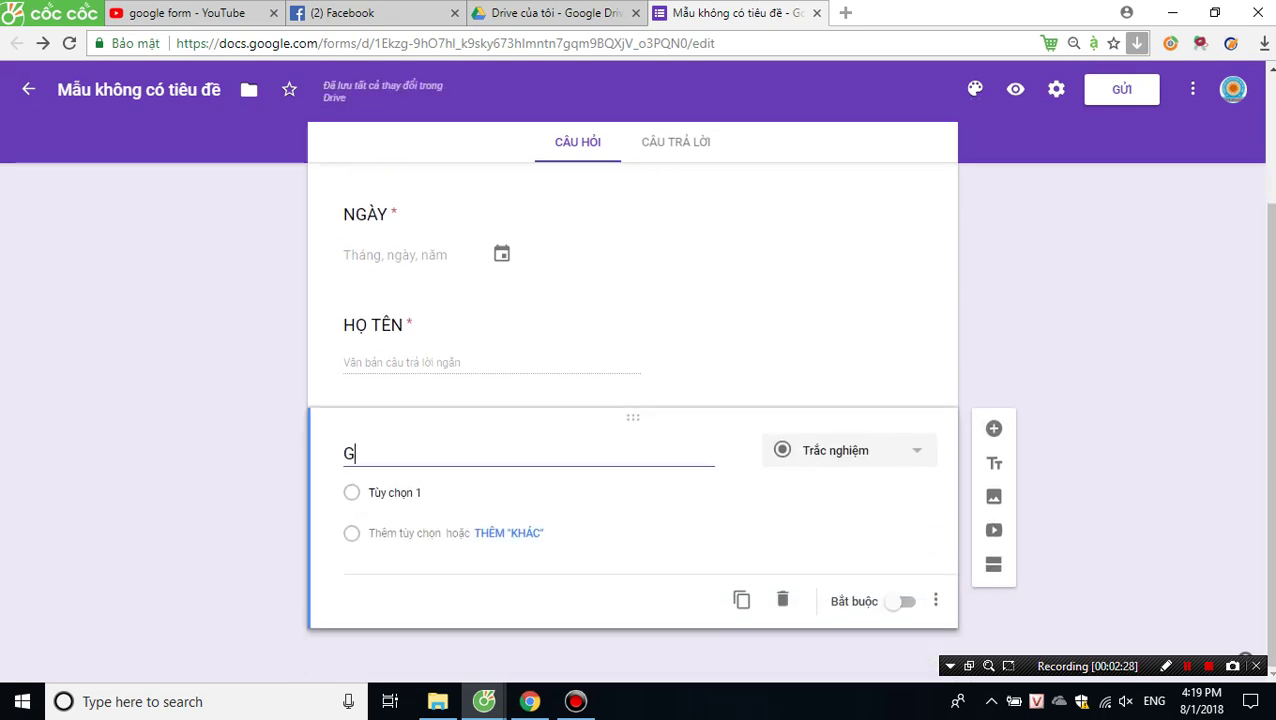
text(IƠI TÍNH)
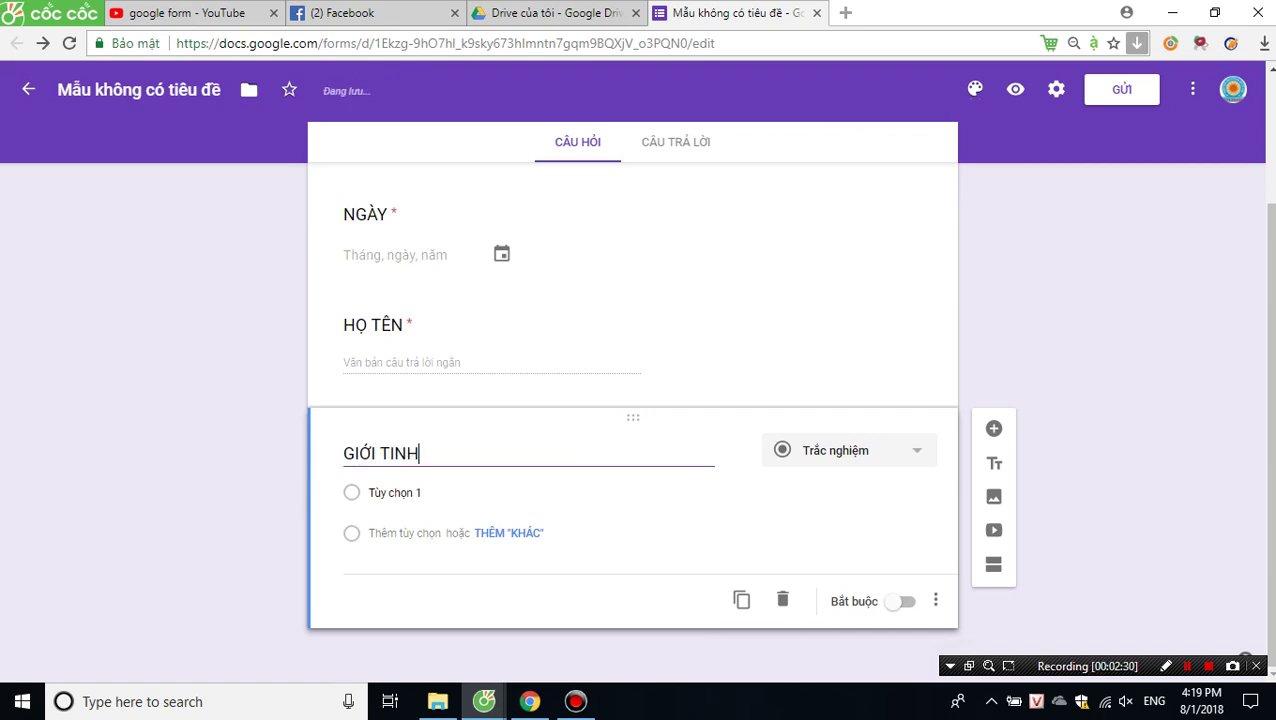
key(Return)
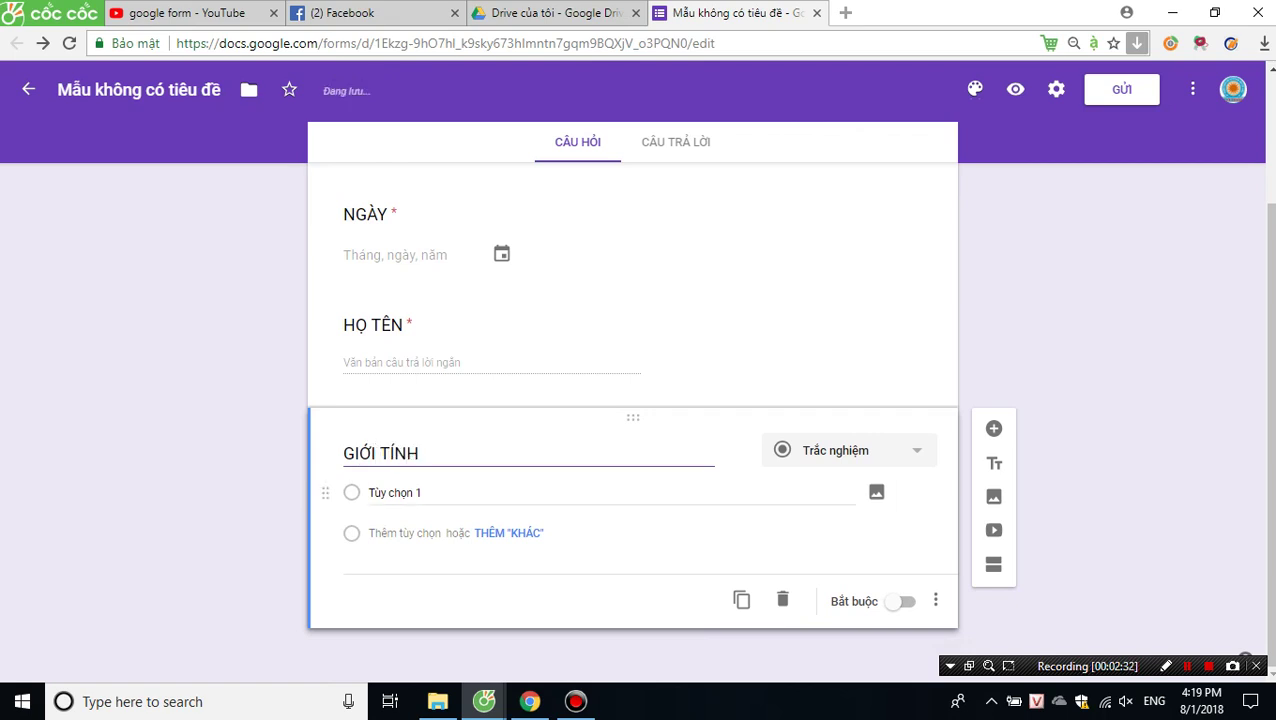
text(NAM)
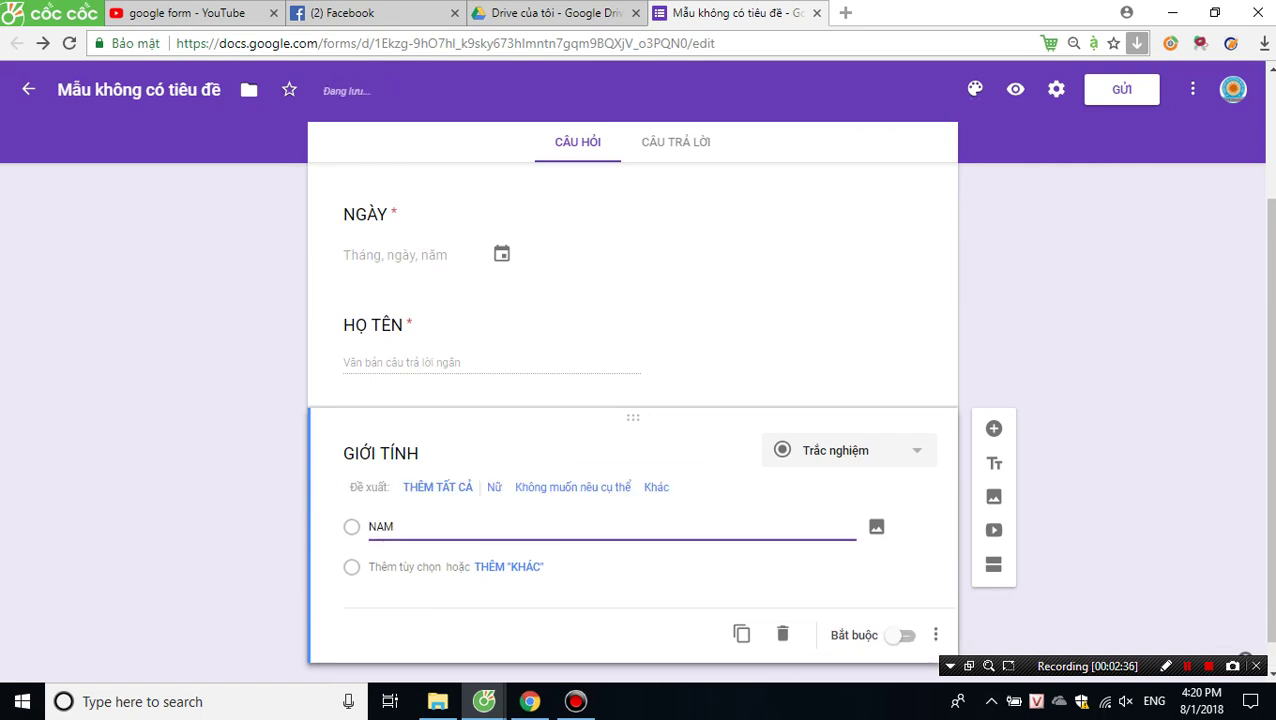
key(Return)
text(NU)
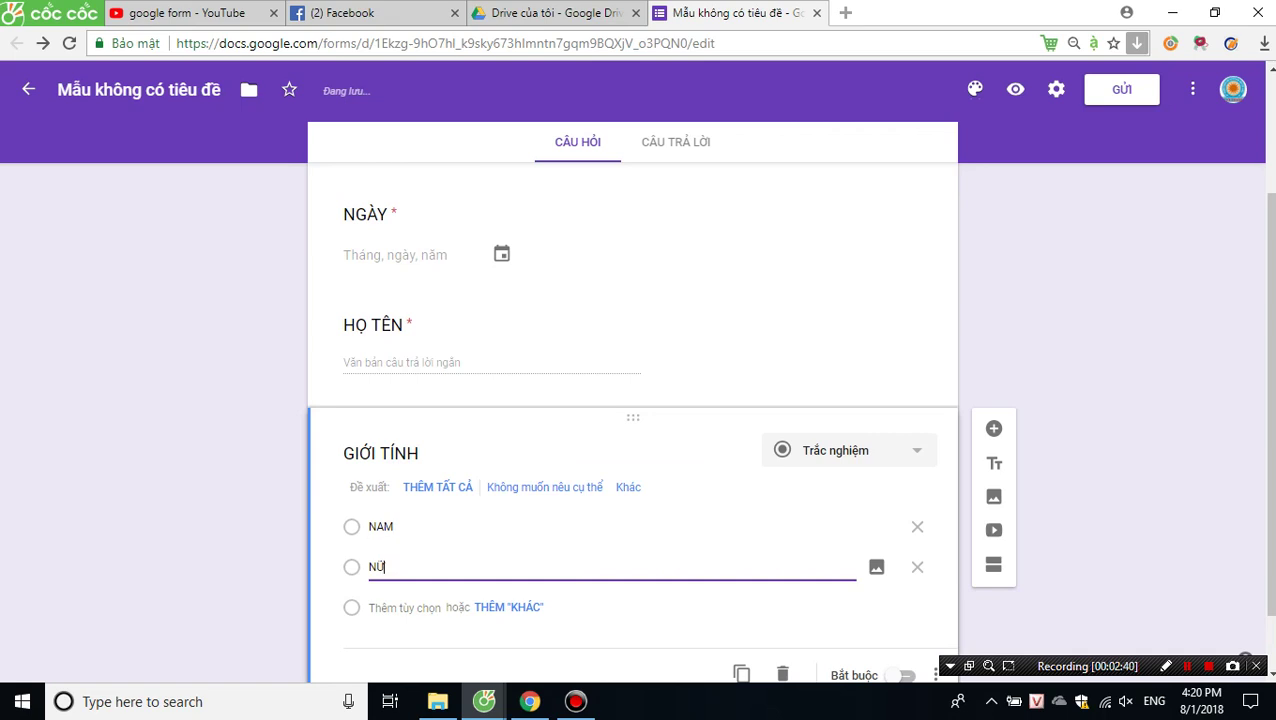
Change GIỚI TÍNH to a Menu thả xuống (dropdown) question and make it required.
click(848, 450)
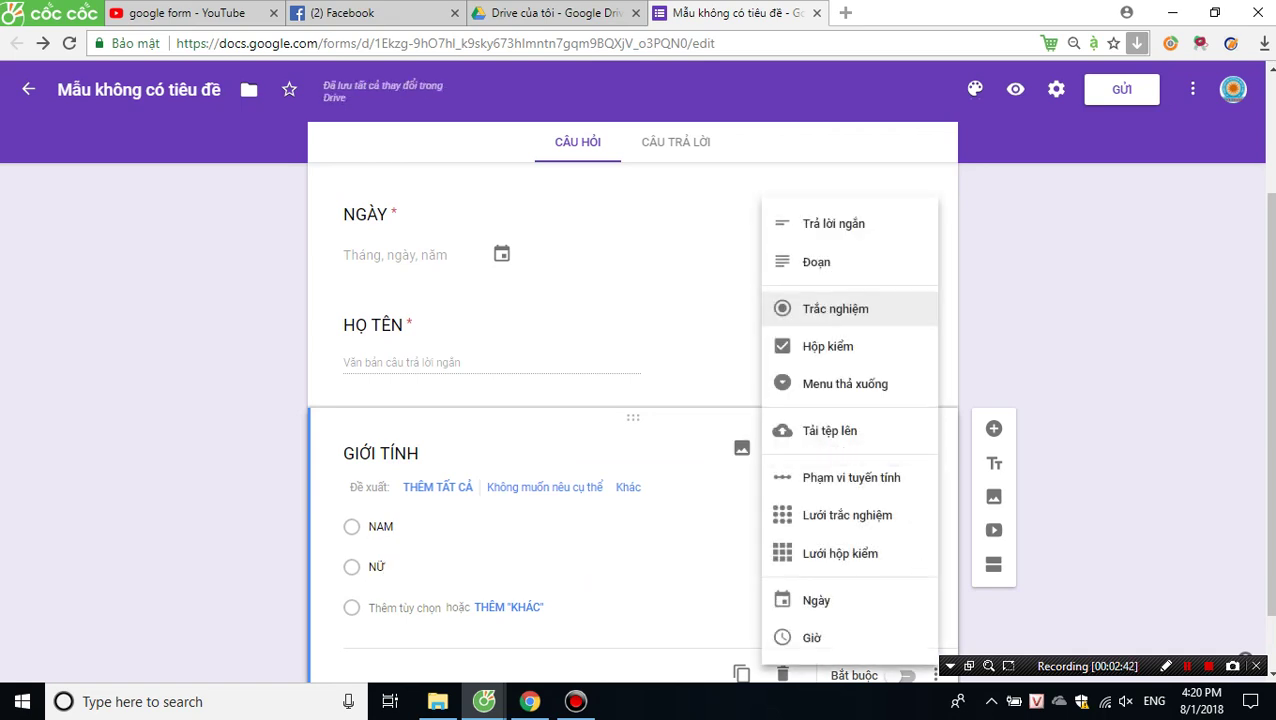
click(828, 346)
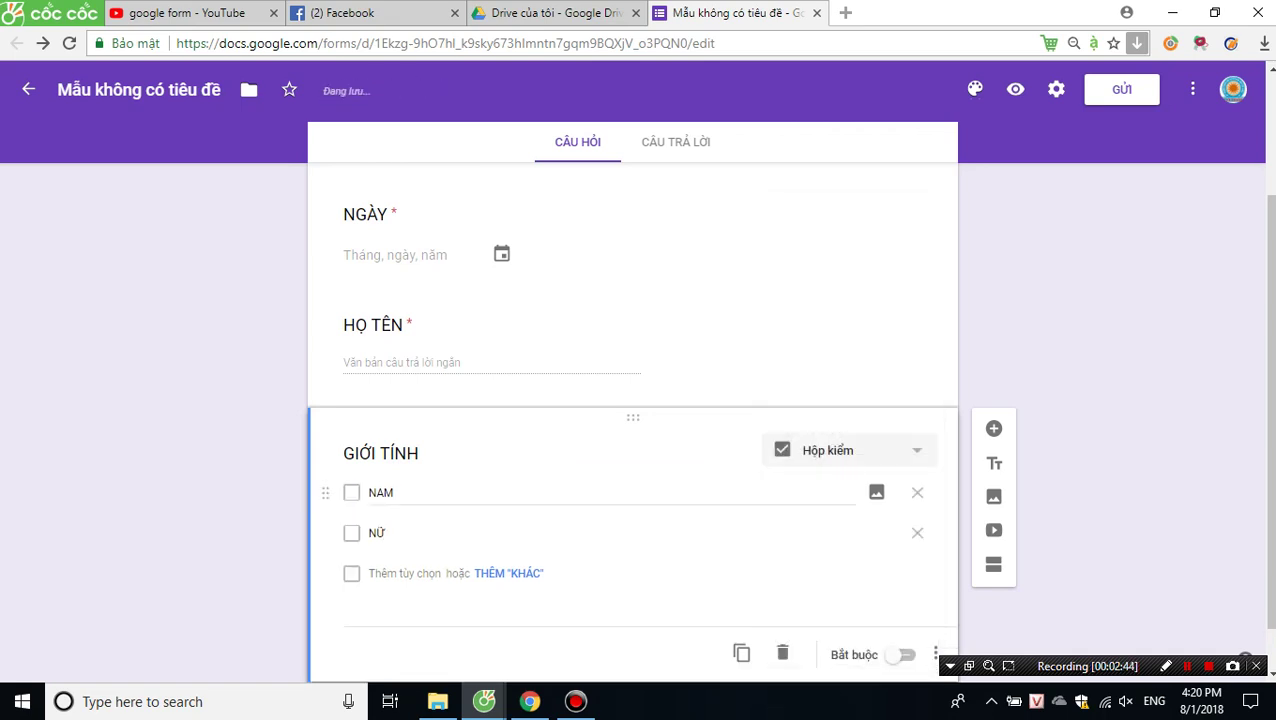
click(380, 492)
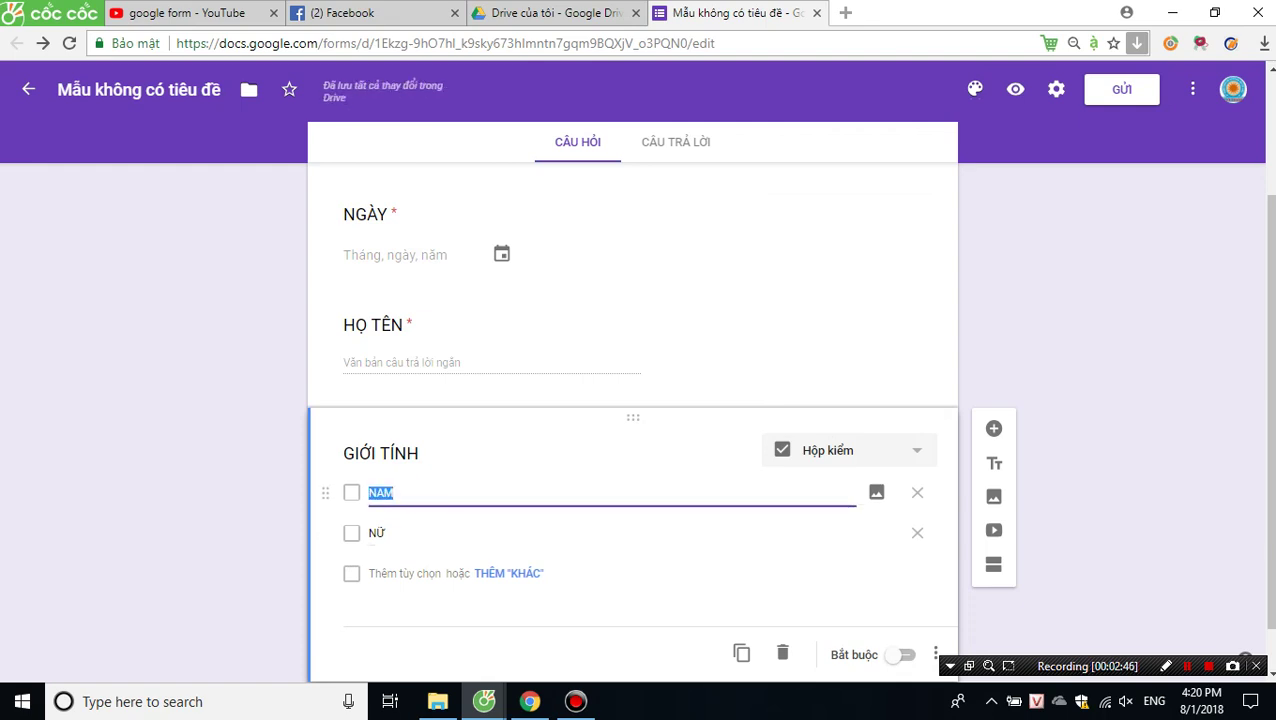
click(848, 450)
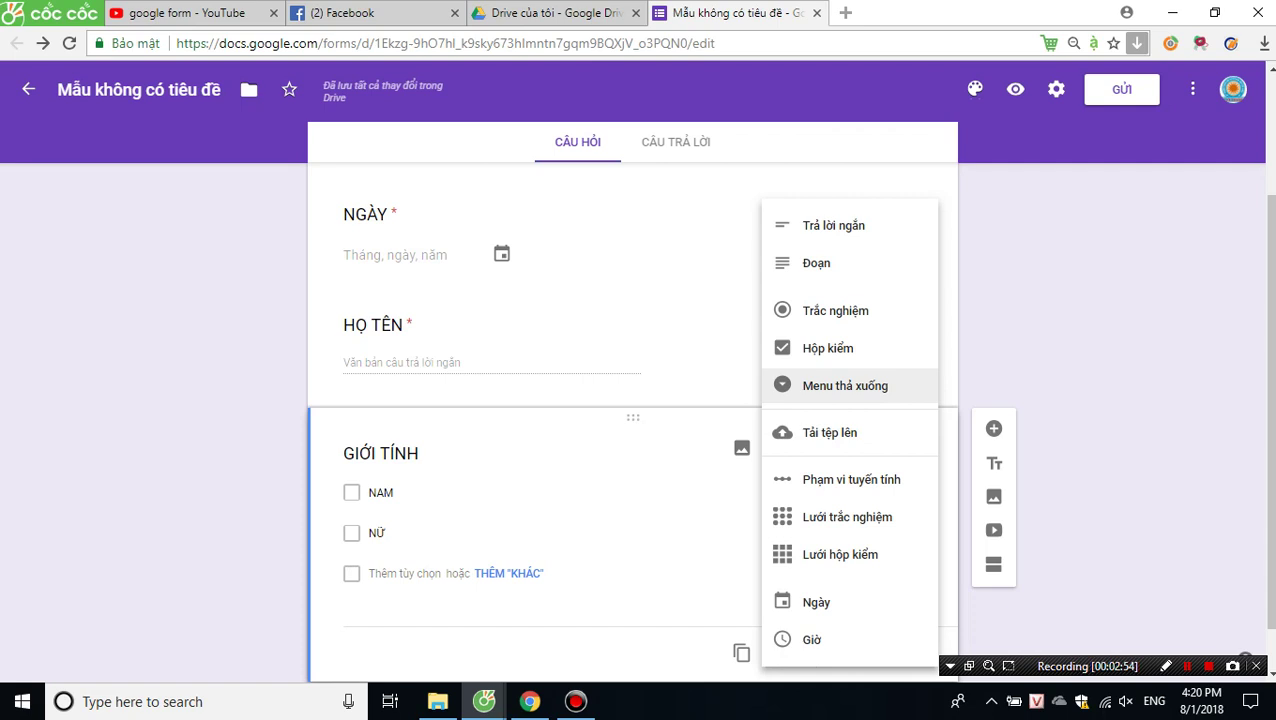
click(845, 385)
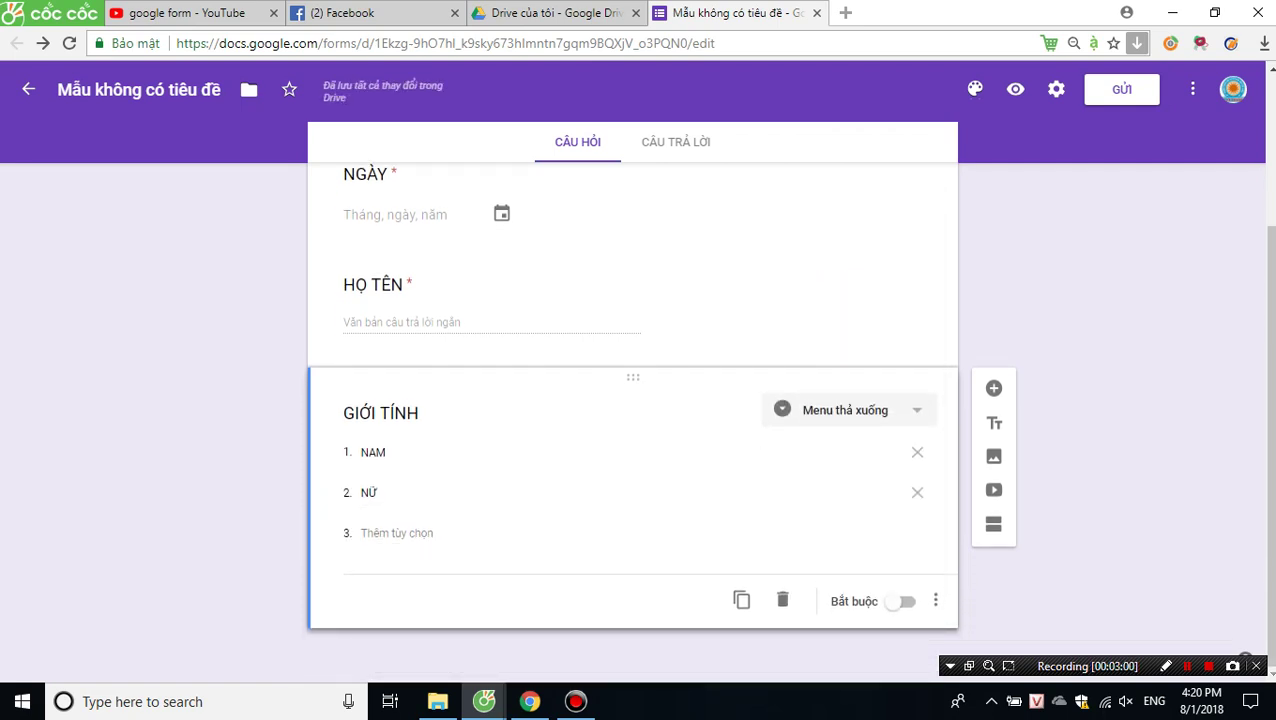
click(899, 601)
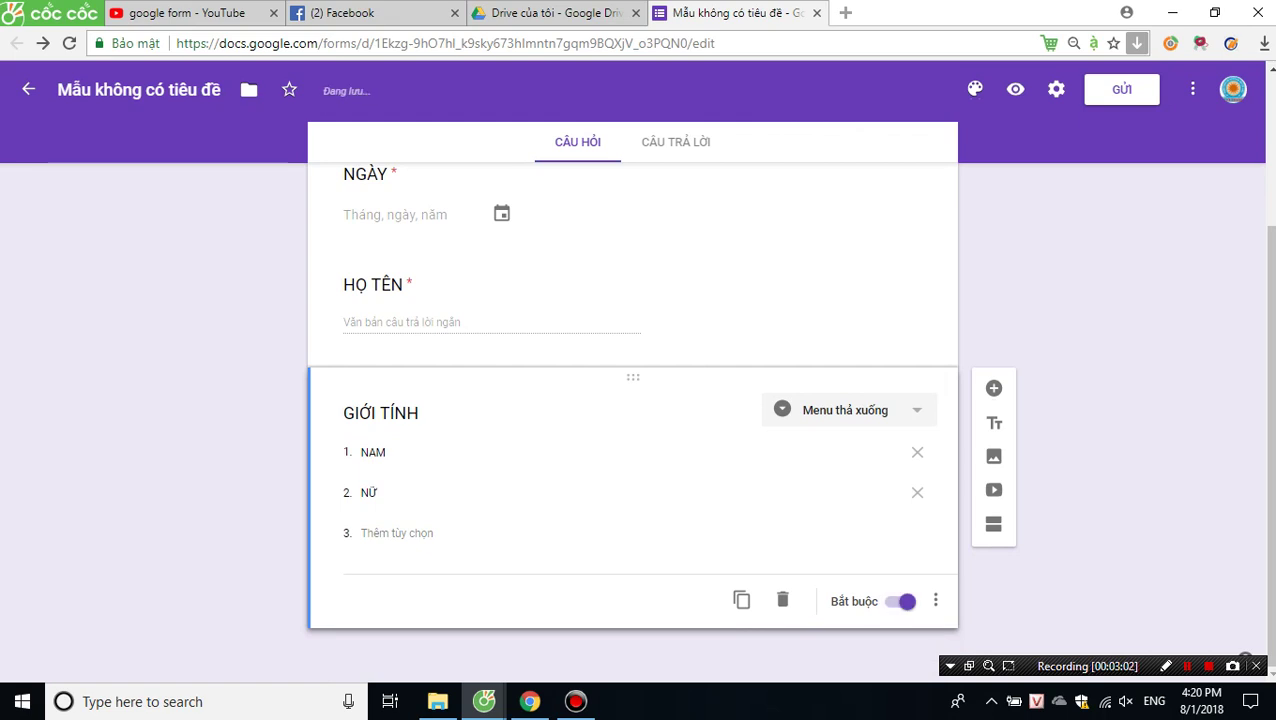
Add a required short-answer question ĐỊA CHỈ below GIỚI TÍNH.
click(993, 388)
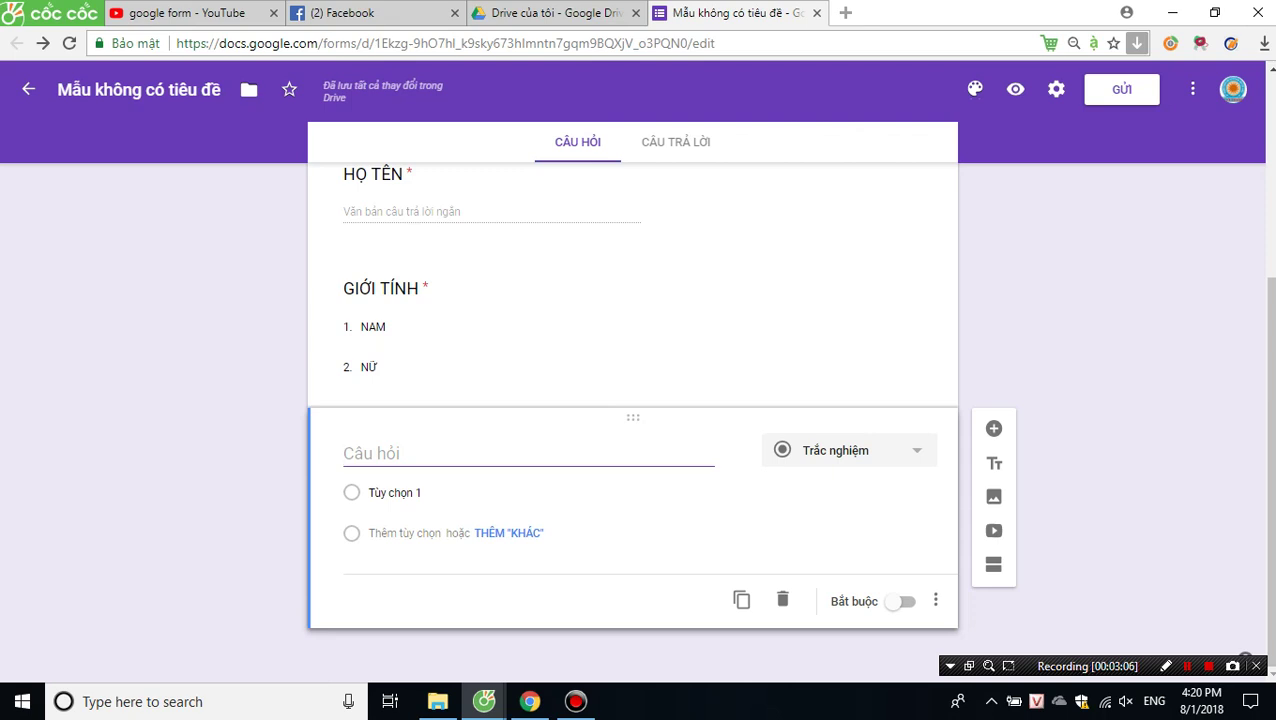
text(d)
key(BackSpace)
text(ĐIA)
text( CHỈ)
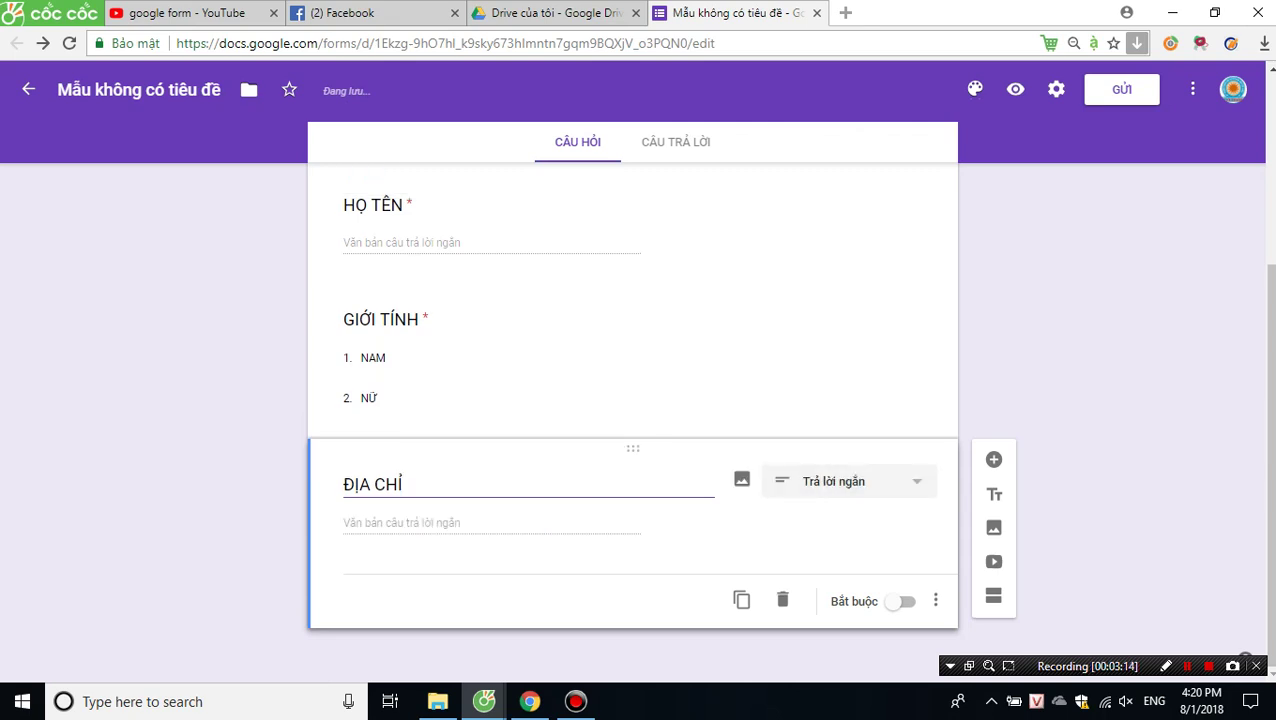
click(900, 601)
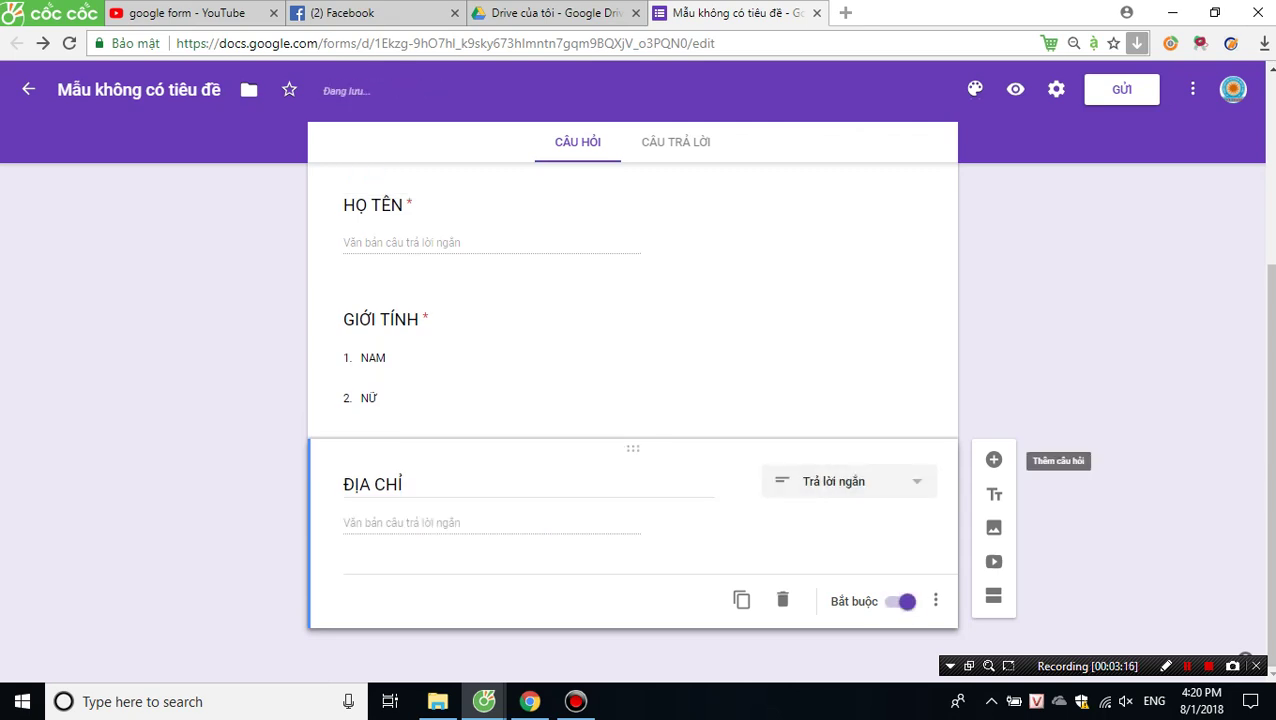
Add a required short-answer question SỐ ĐIỆN THOẠI below ĐỊA CHỈ.
click(993, 459)
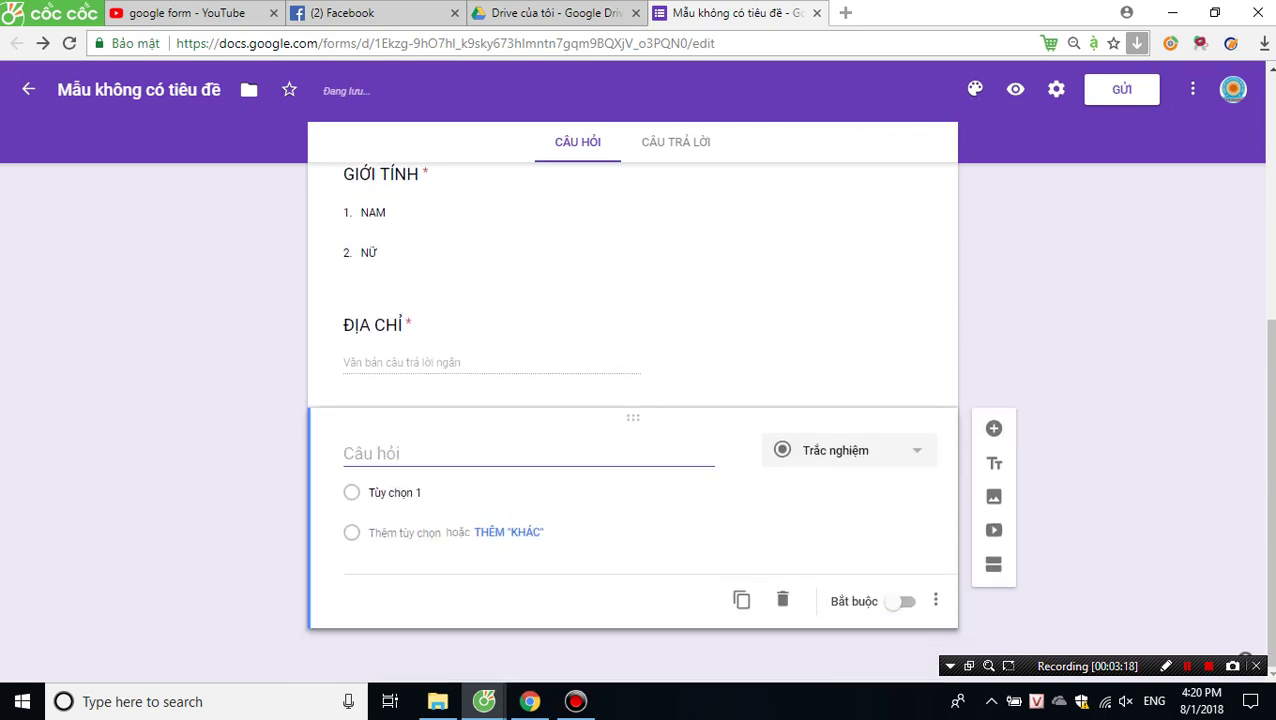
text(S)
key(BackSpace)
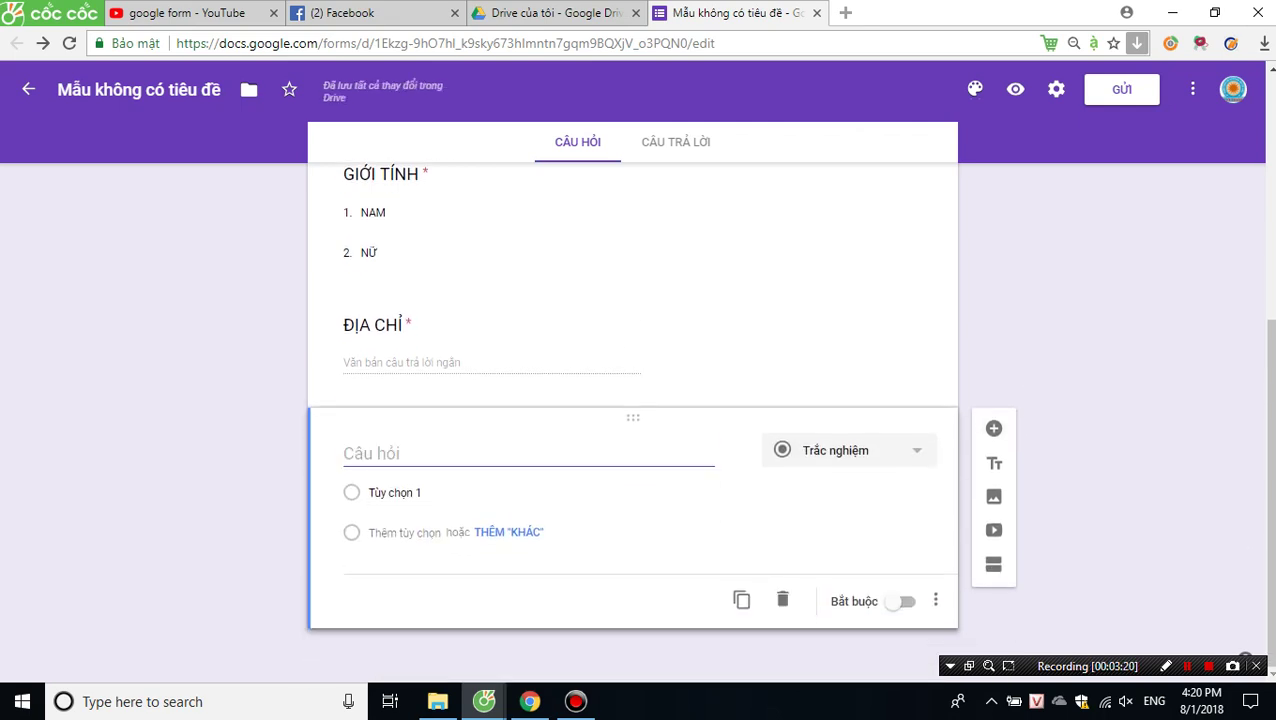
text(SỐ Đ)
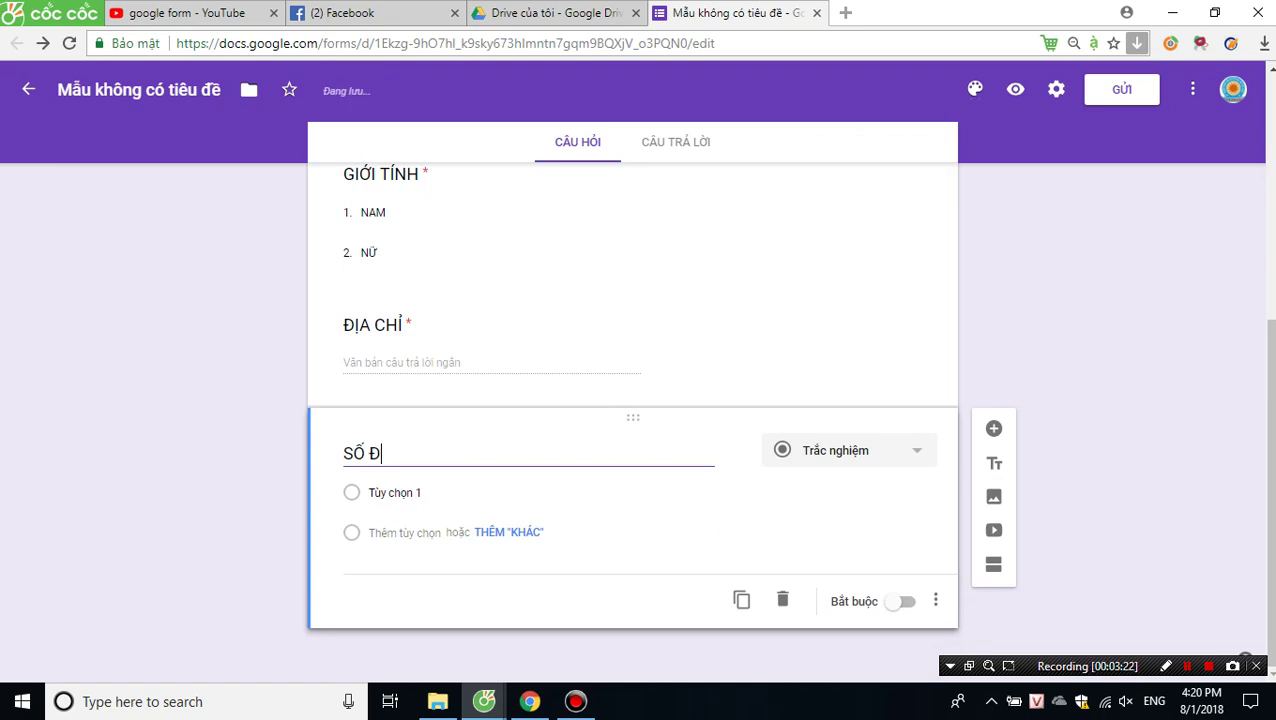
text(IỆN THOAI)
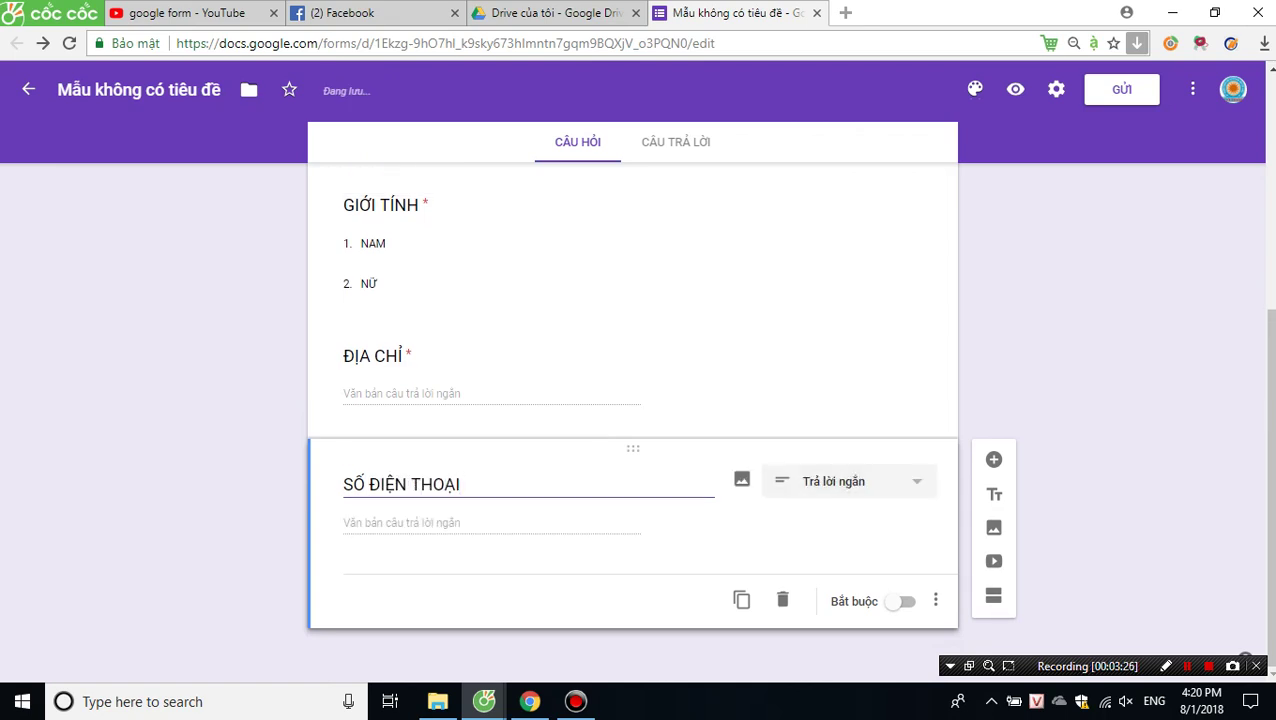
key(Tab)
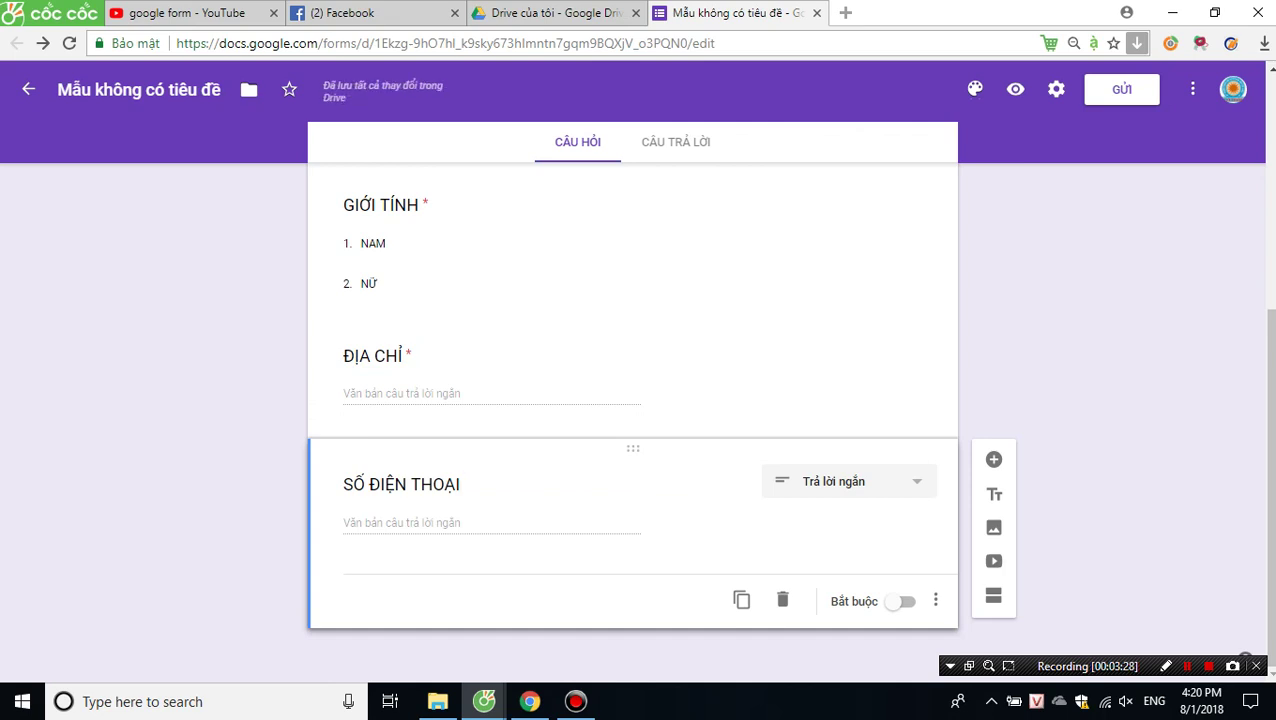
click(900, 601)
Add a required short-answer question EMAIL below SỐ ĐIỆN THOẠI.
click(993, 459)
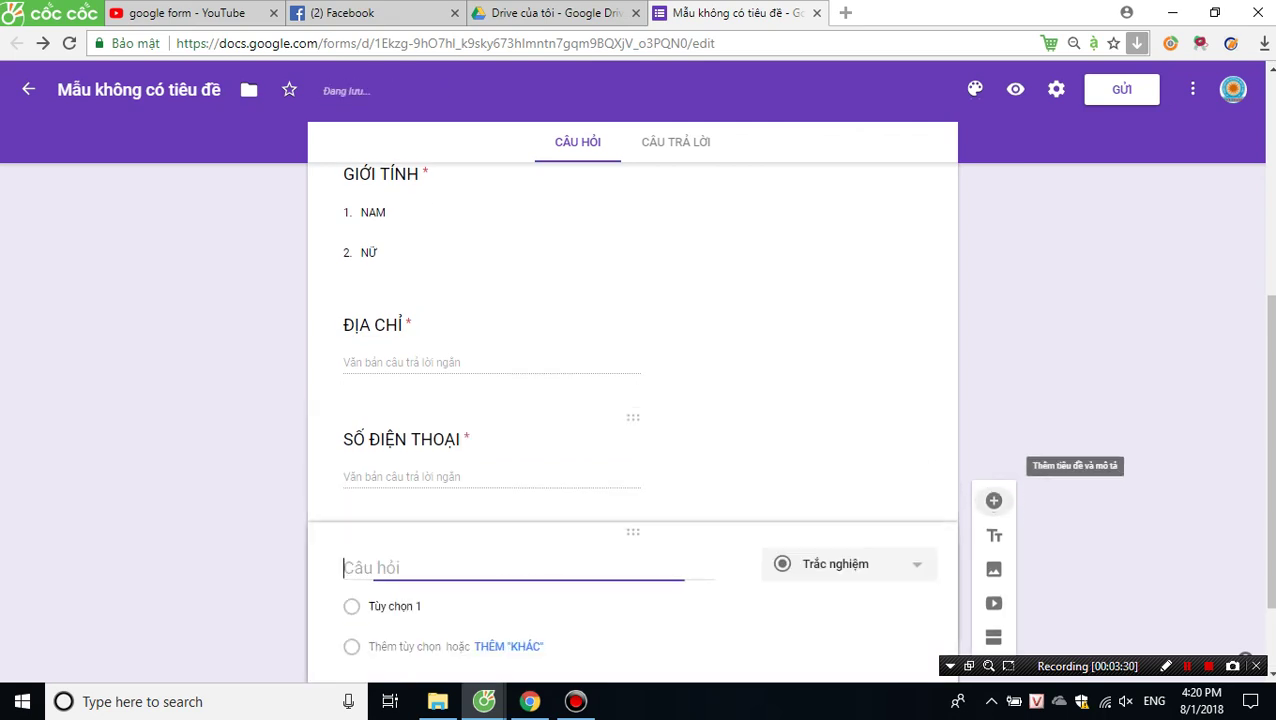
text(EMIA)
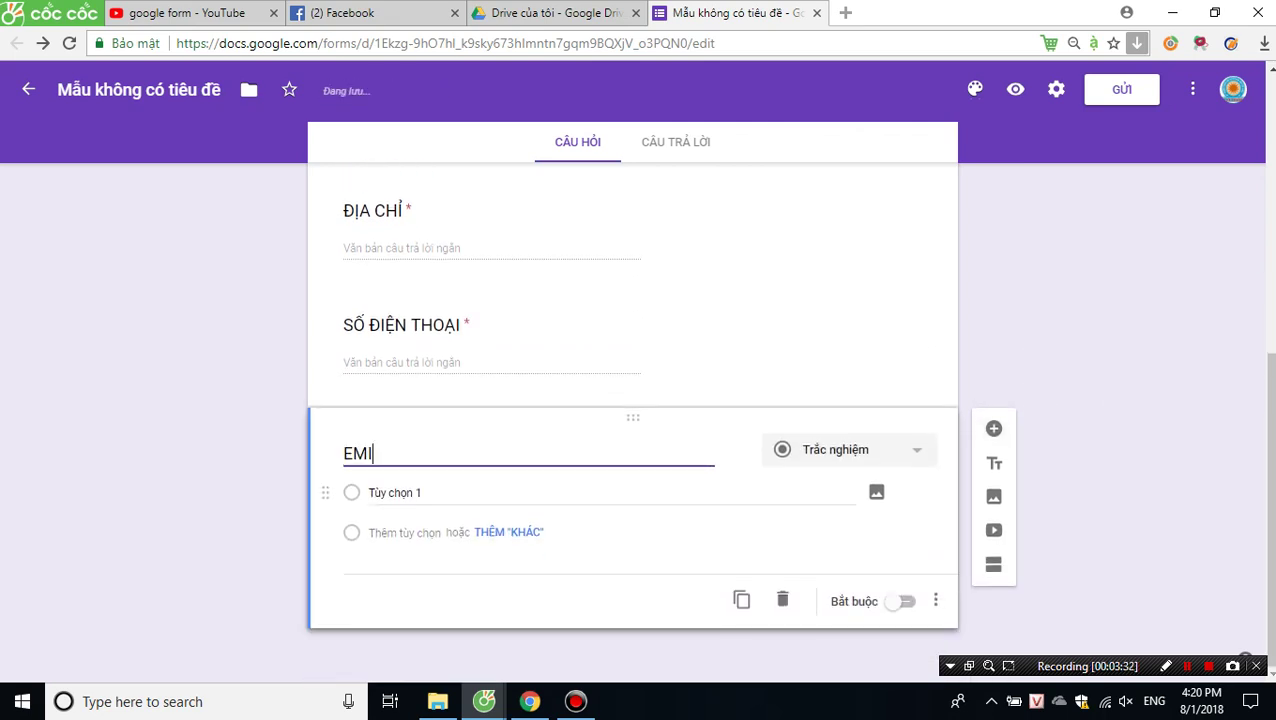
key(BackSpace)
key(BackSpace)
text(AIL)
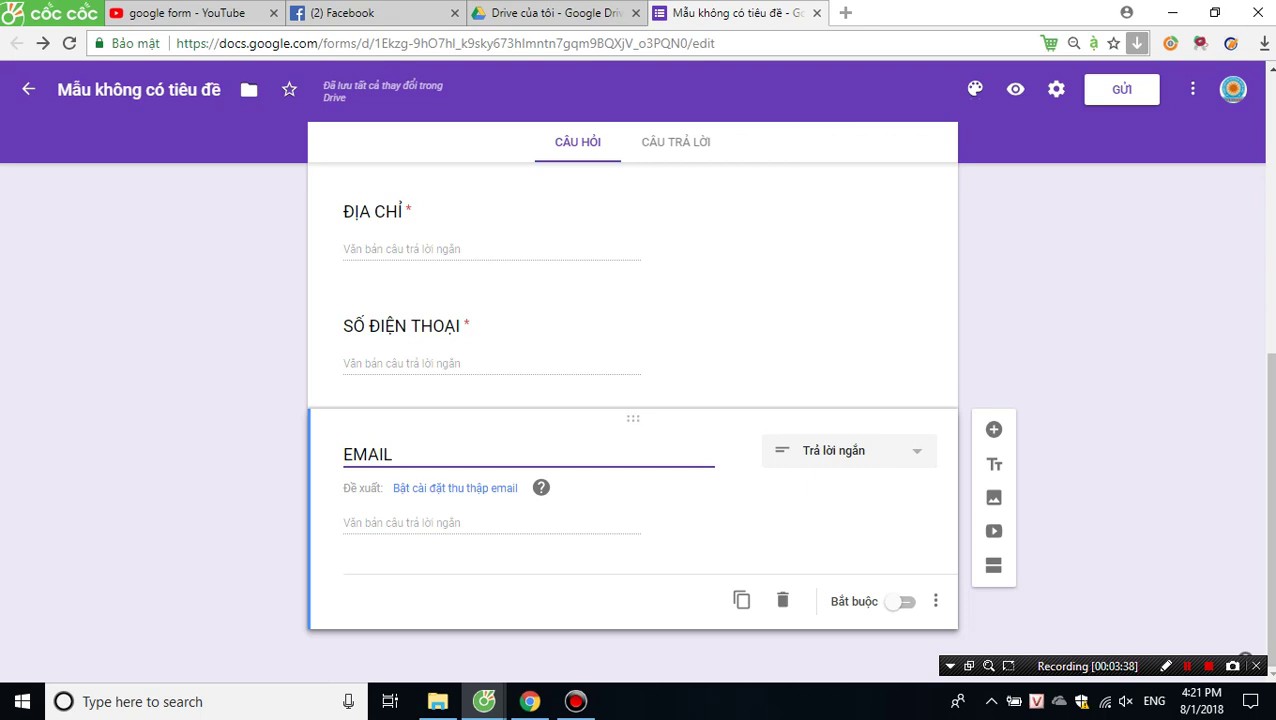
click(903, 601)
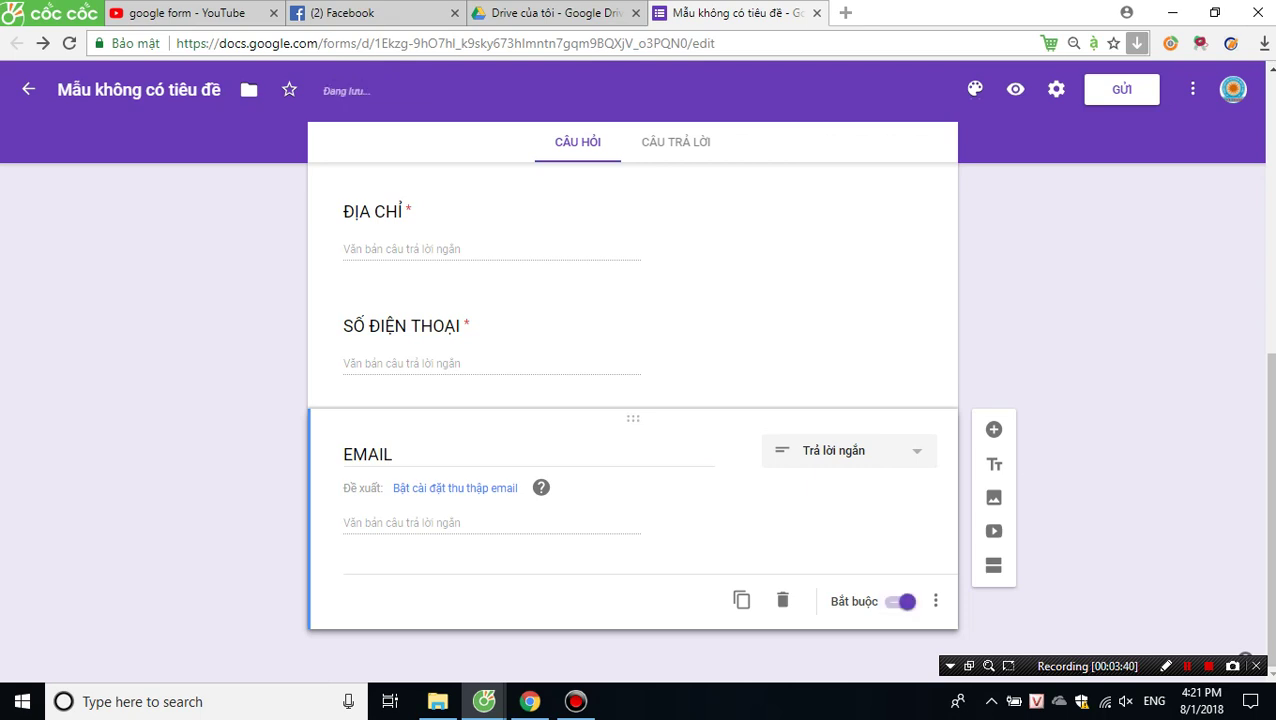
Add YÊU CẦU CỦA KHÁCH HÀNG as a paragraph (Đoạn) question, then a new blank question.
click(993, 429)
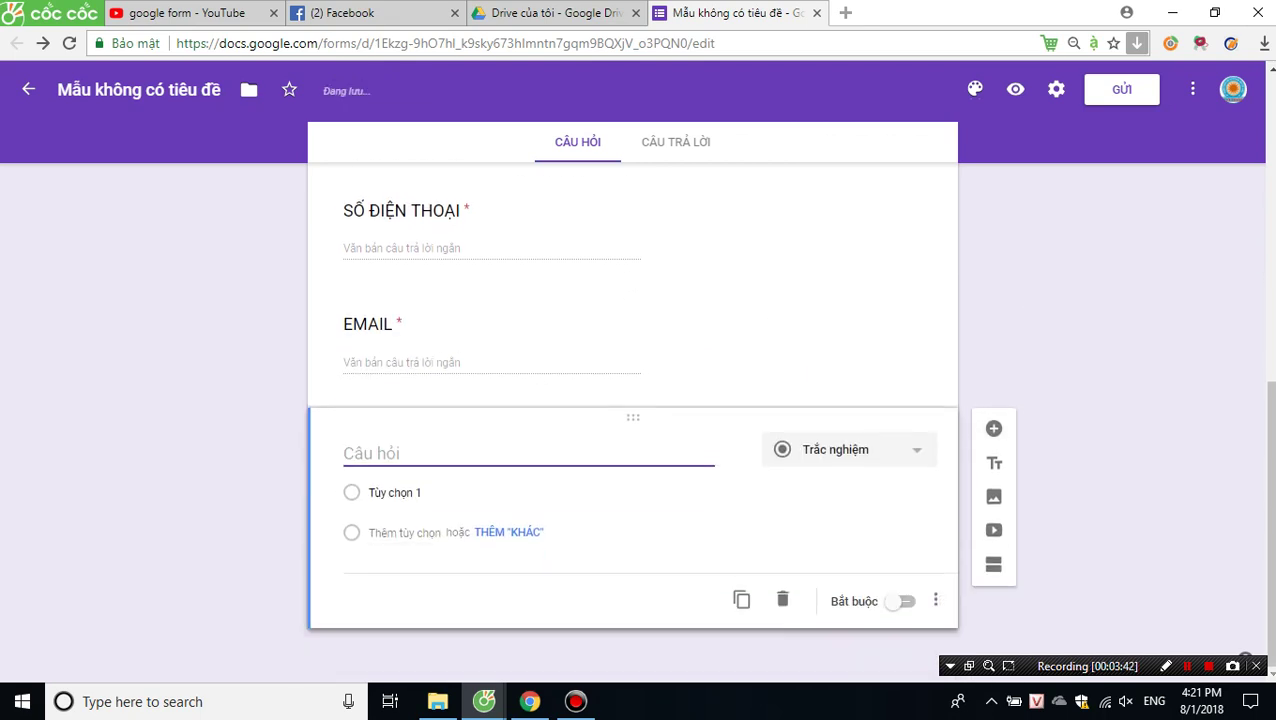
text(YÊU CÂU)
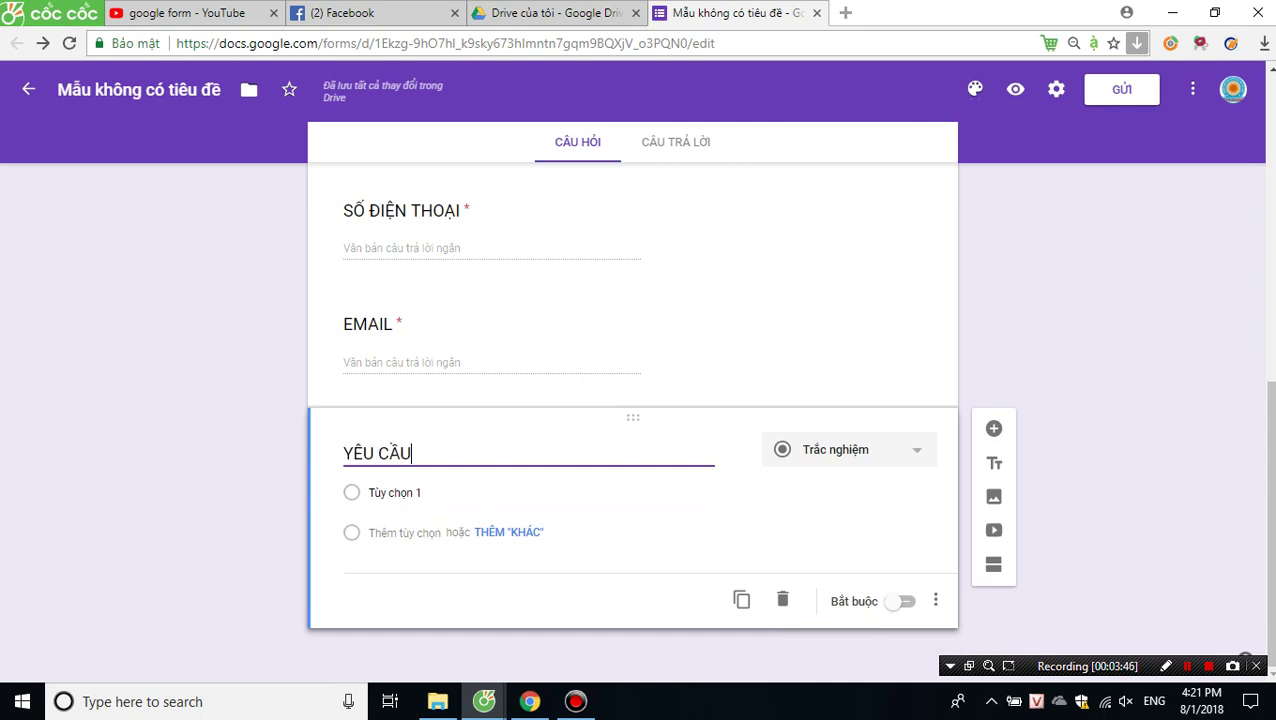
text( CỦA)
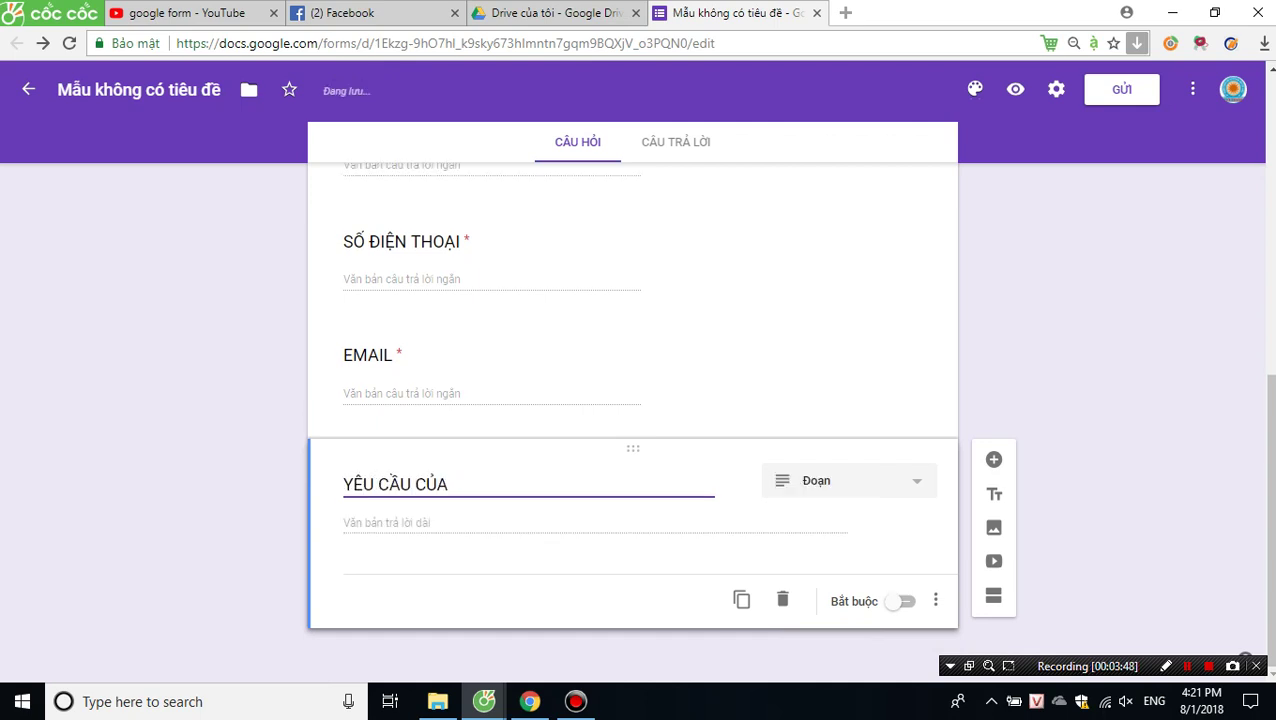
text( J)
key(BackSpace)
text(KHÁCH HÀNG)
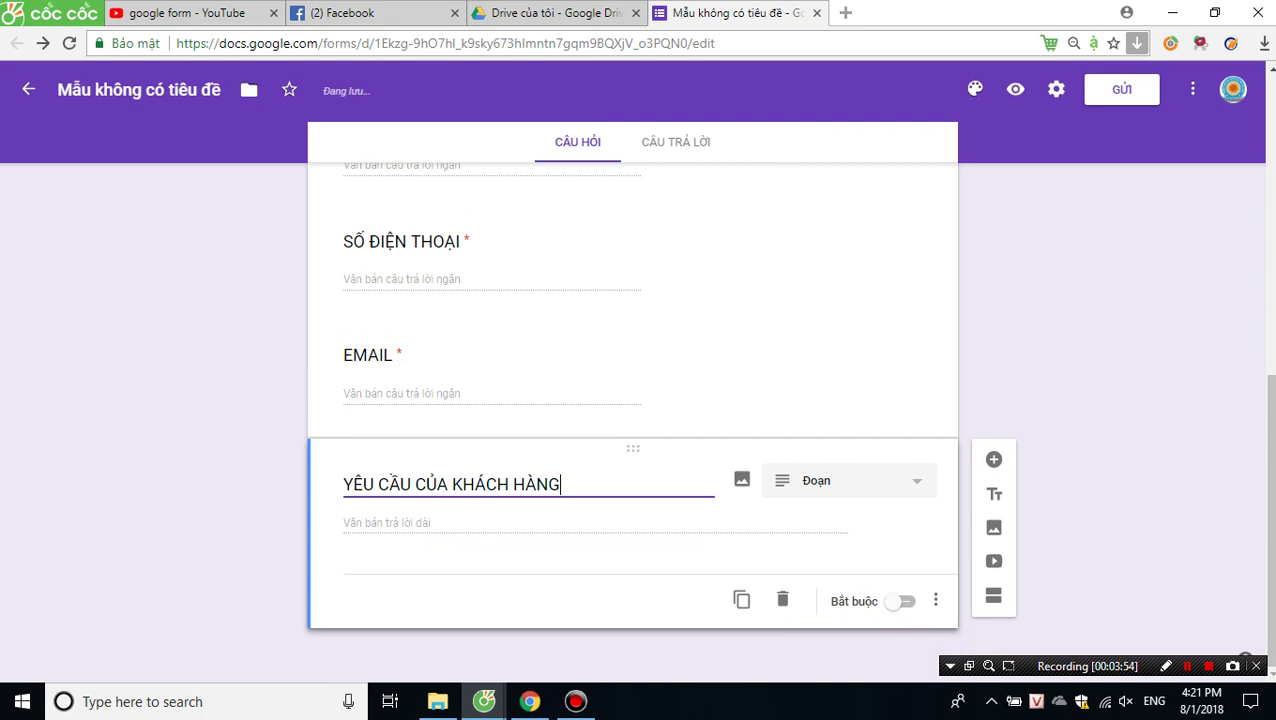
click(848, 480)
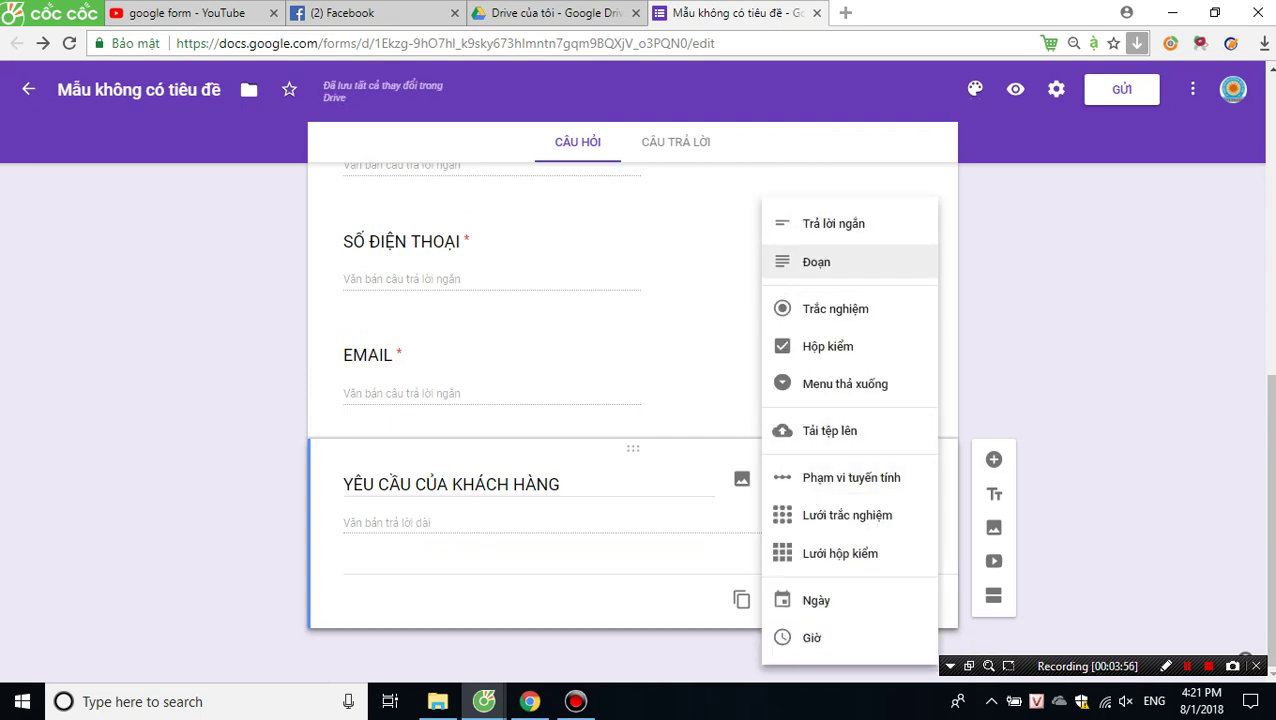
key(Escape)
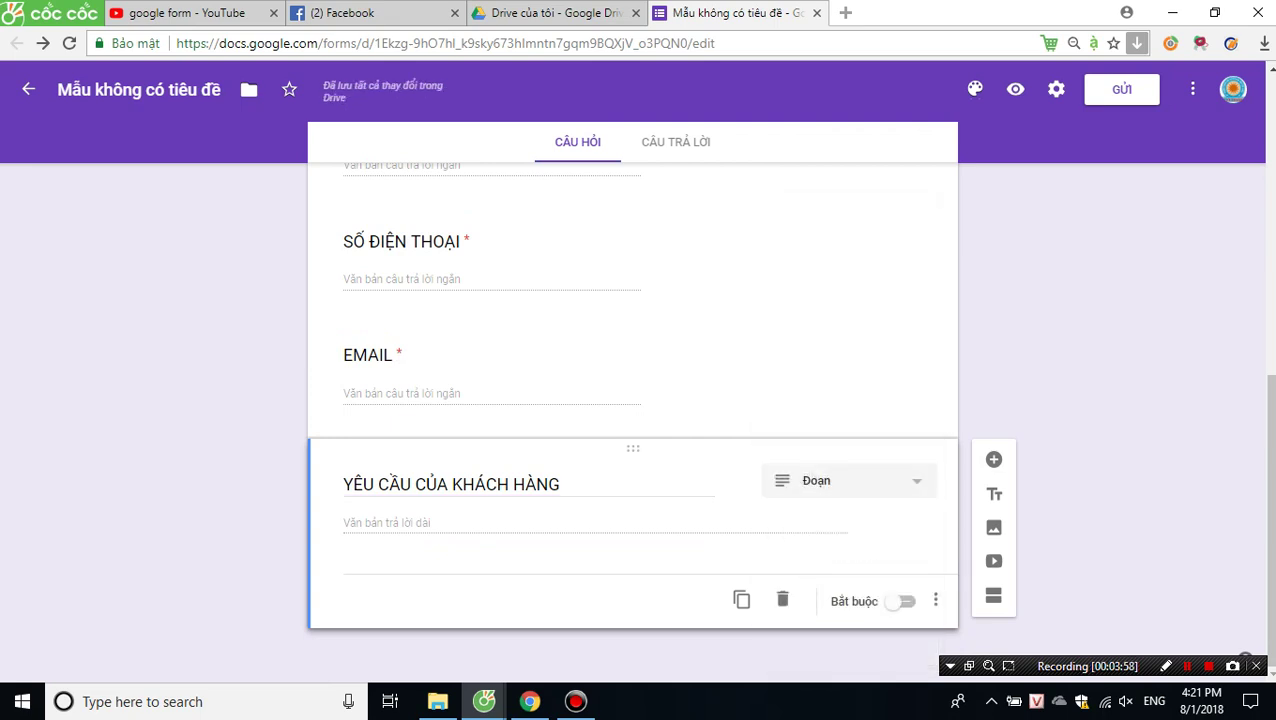
click(993, 459)
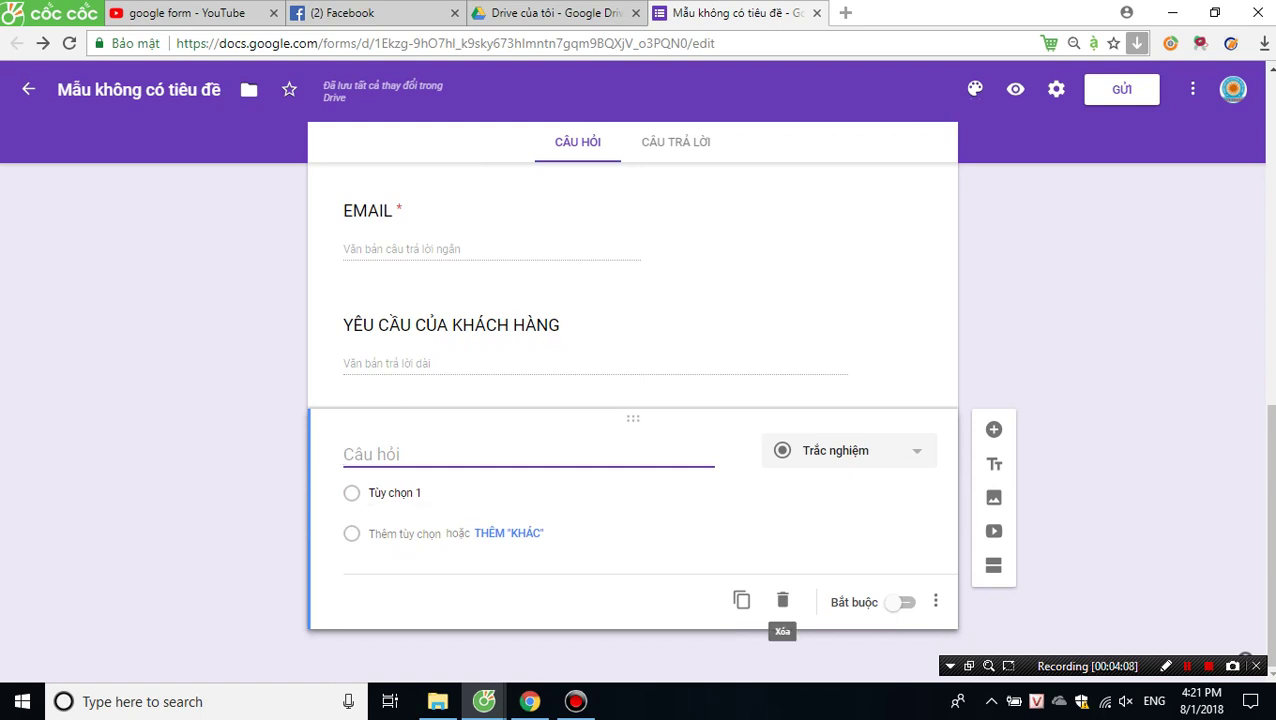
Browse the question types, keep Trắc nghiệm, and delete the blank untitled question.
click(858, 450)
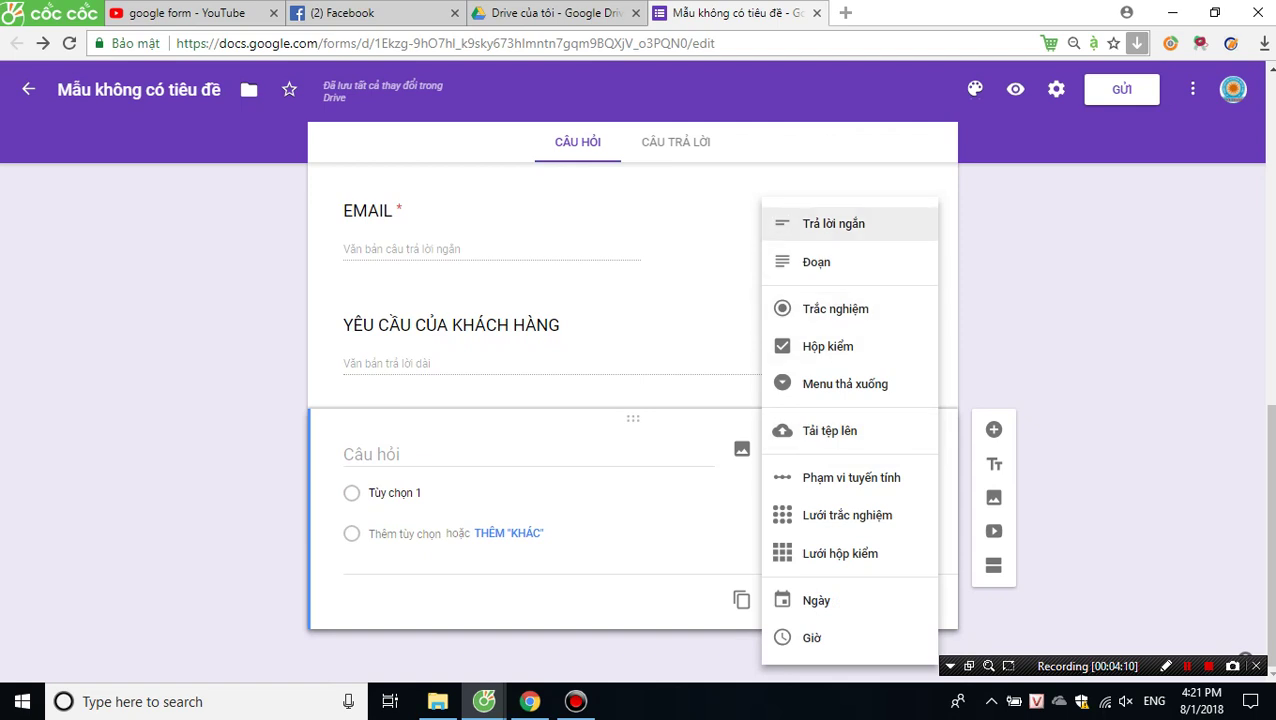
key(Down)
key(Down)
key(Down)
key(Down)
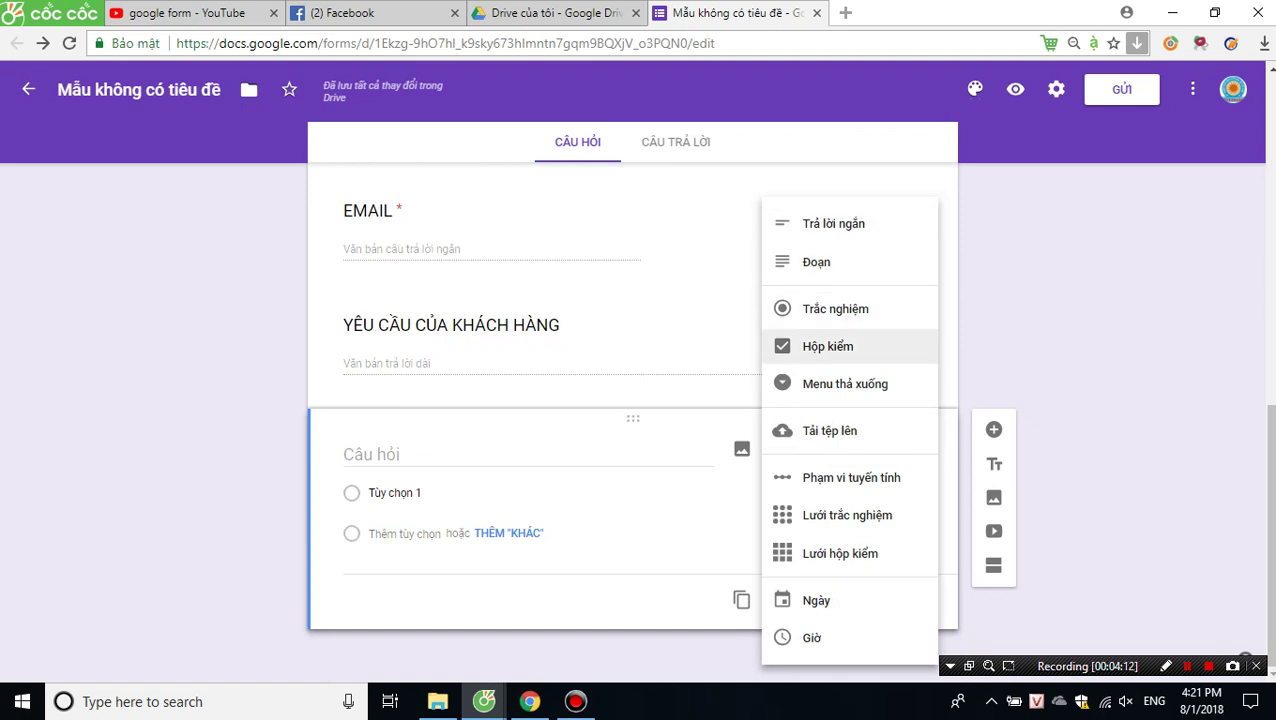
key(Down)
key(Down)
key(Down)
key(Down)
key(Down)
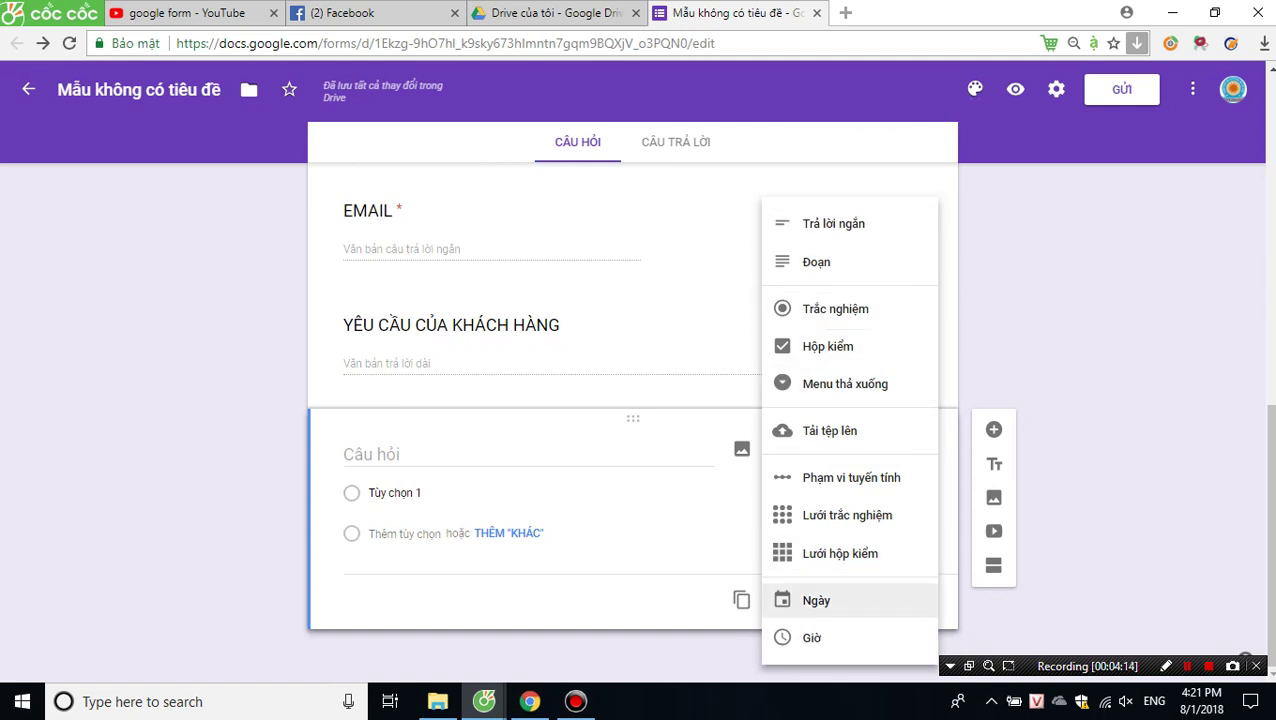
key(Up)
key(Up)
key(Down)
key(Down)
key(Down)
key(Up)
key(Up)
key(Up)
key(Up)
key(Up)
key(Up)
key(Up)
key(Up)
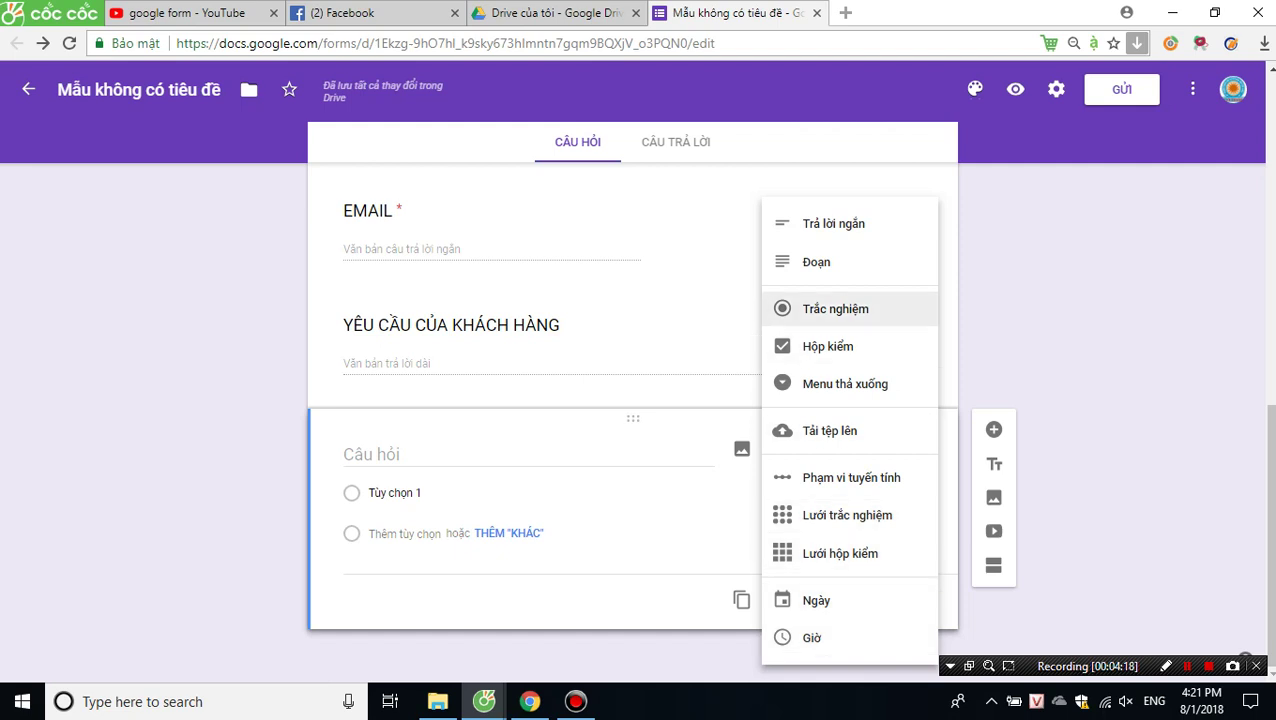
key(Return)
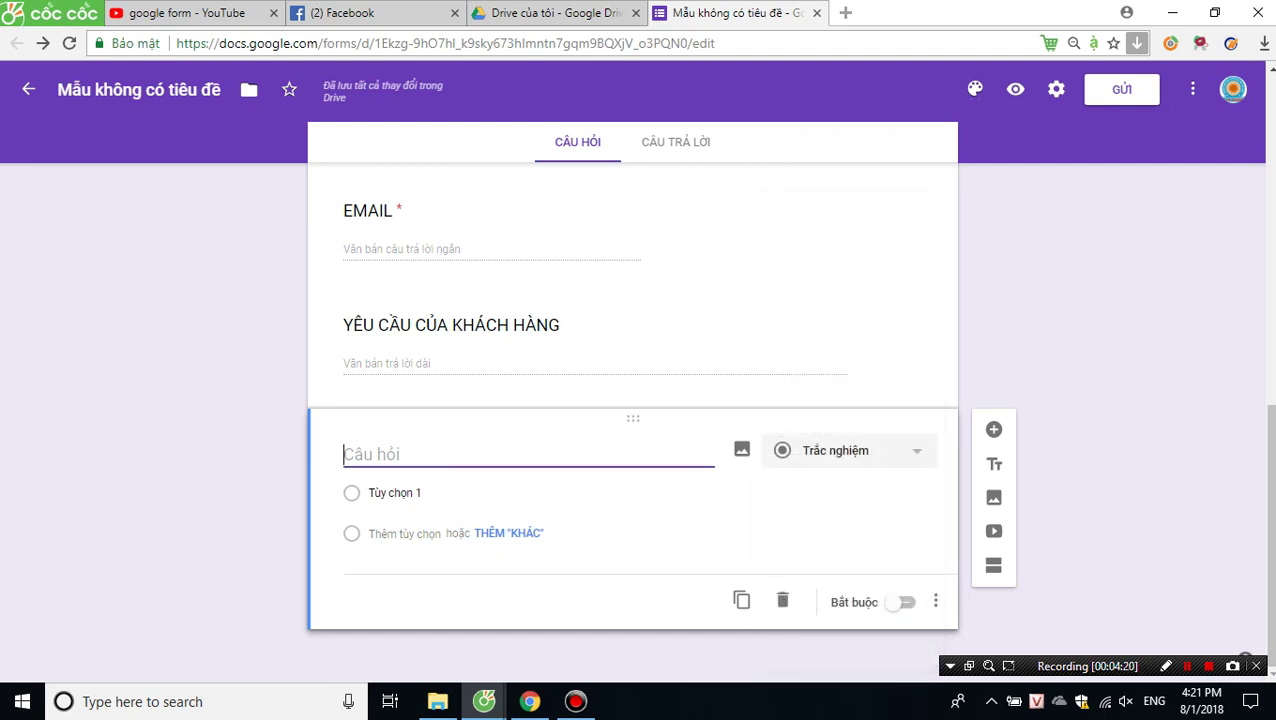
click(782, 600)
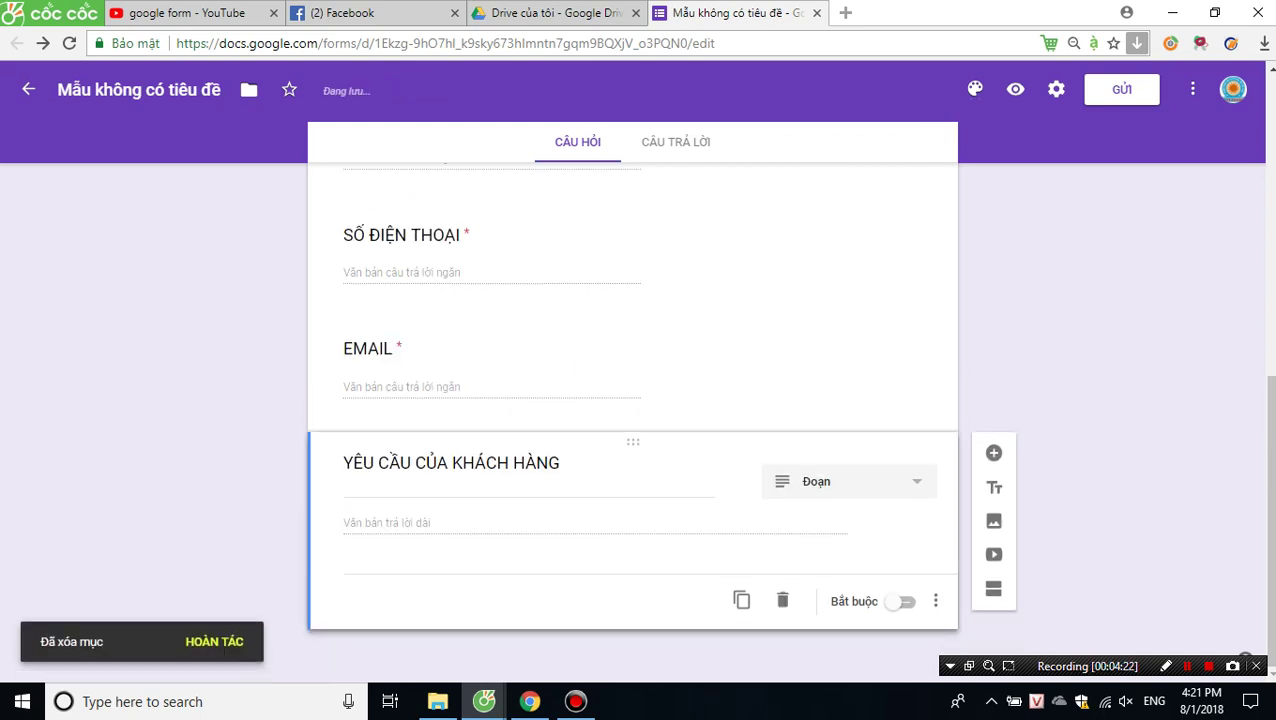
Review the finished questions and open the CÂU TRẢ LỜI tab showing 0 responses.
scroll(636, 420, up, 6)
scroll(636, 420, down, 6)
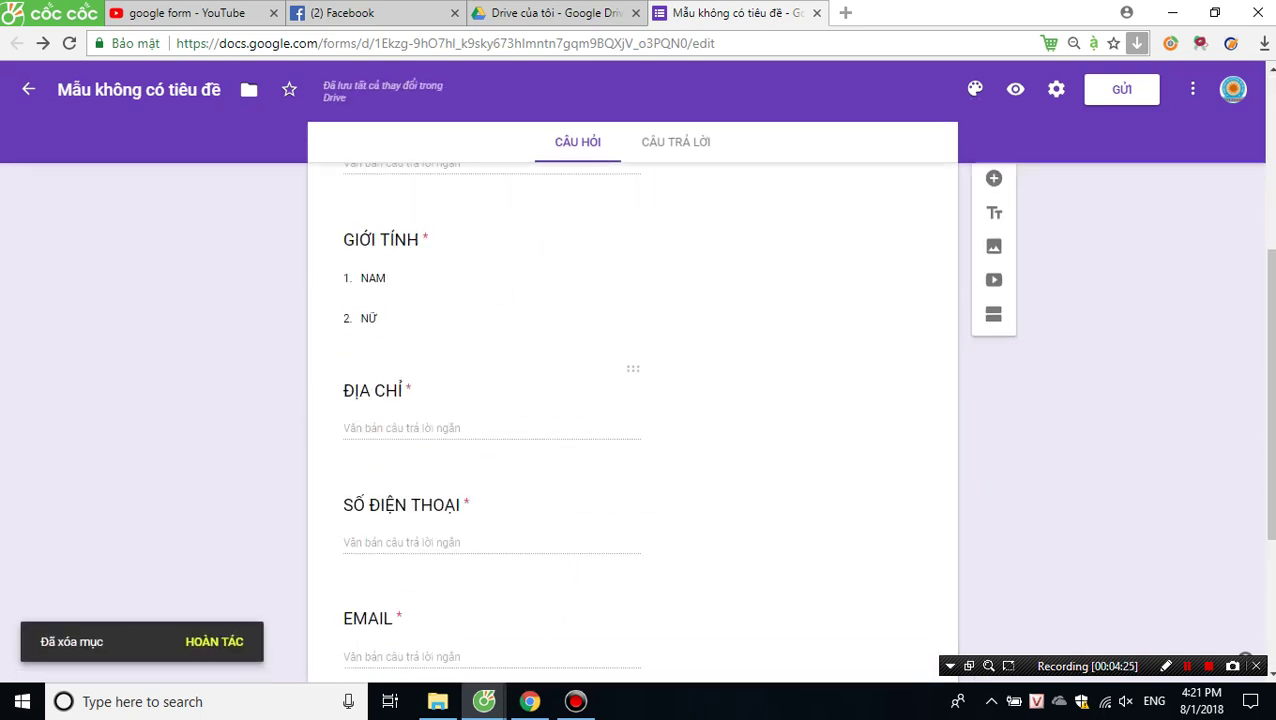
scroll(636, 400, up, 3)
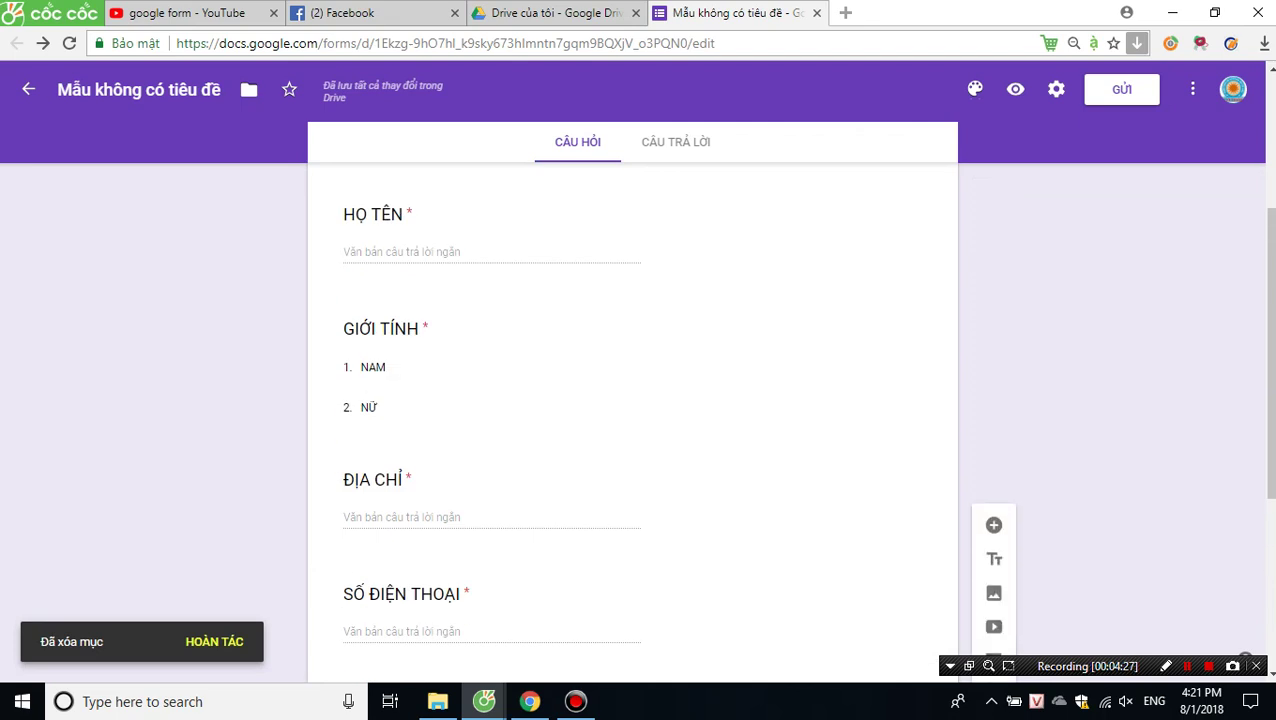
click(676, 141)
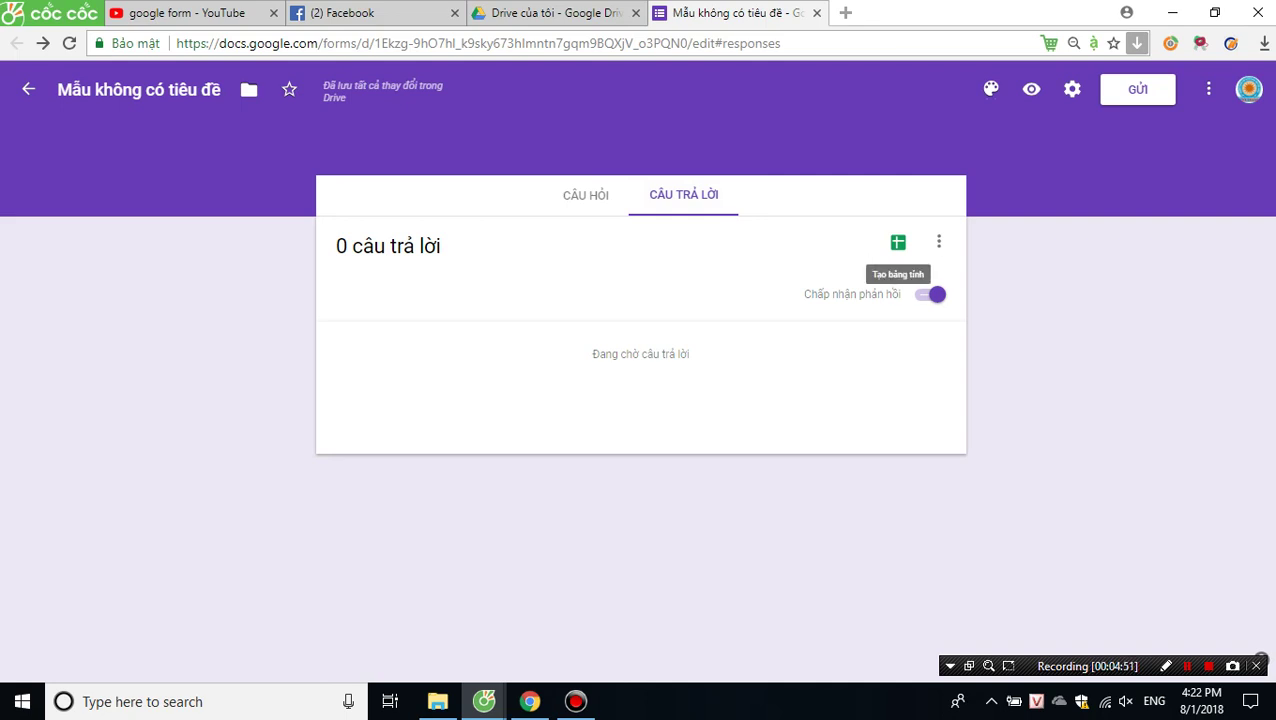
Cancel a first spreadsheet-link attempt and name the form file THÔNG TIN KHÁCH HÀNG.
click(898, 242)
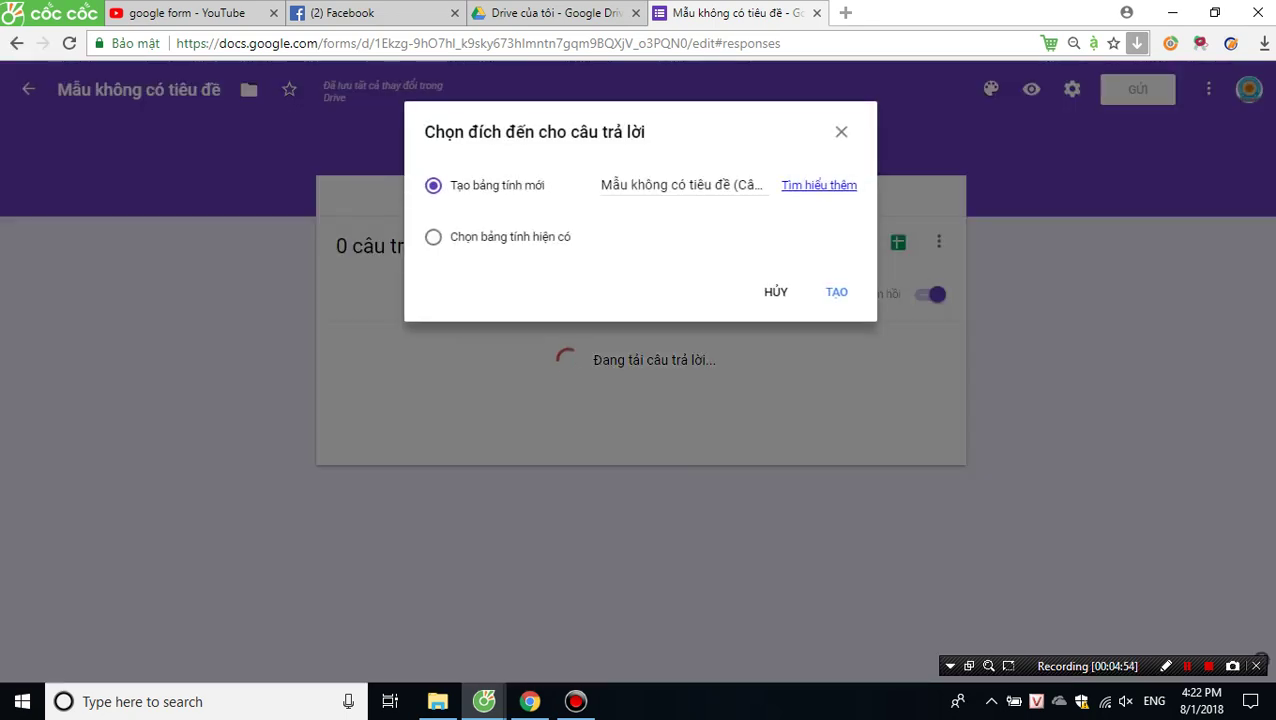
click(776, 292)
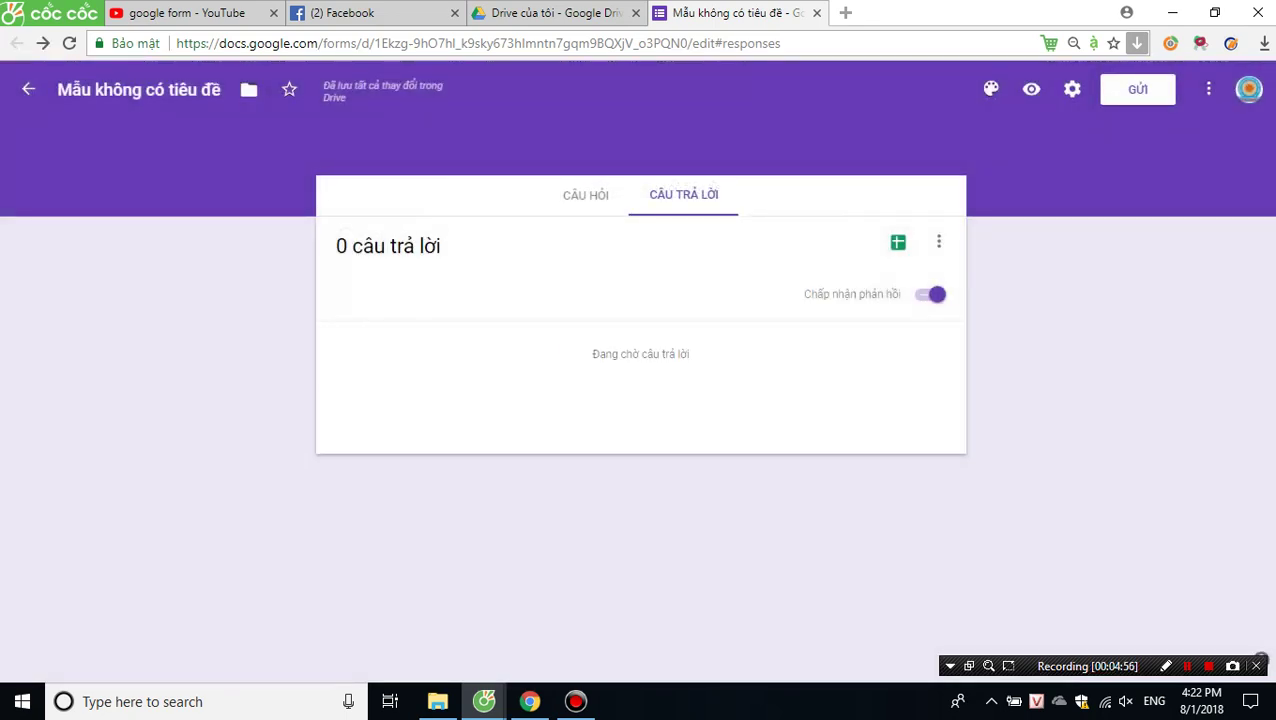
click(586, 195)
click(160, 89)
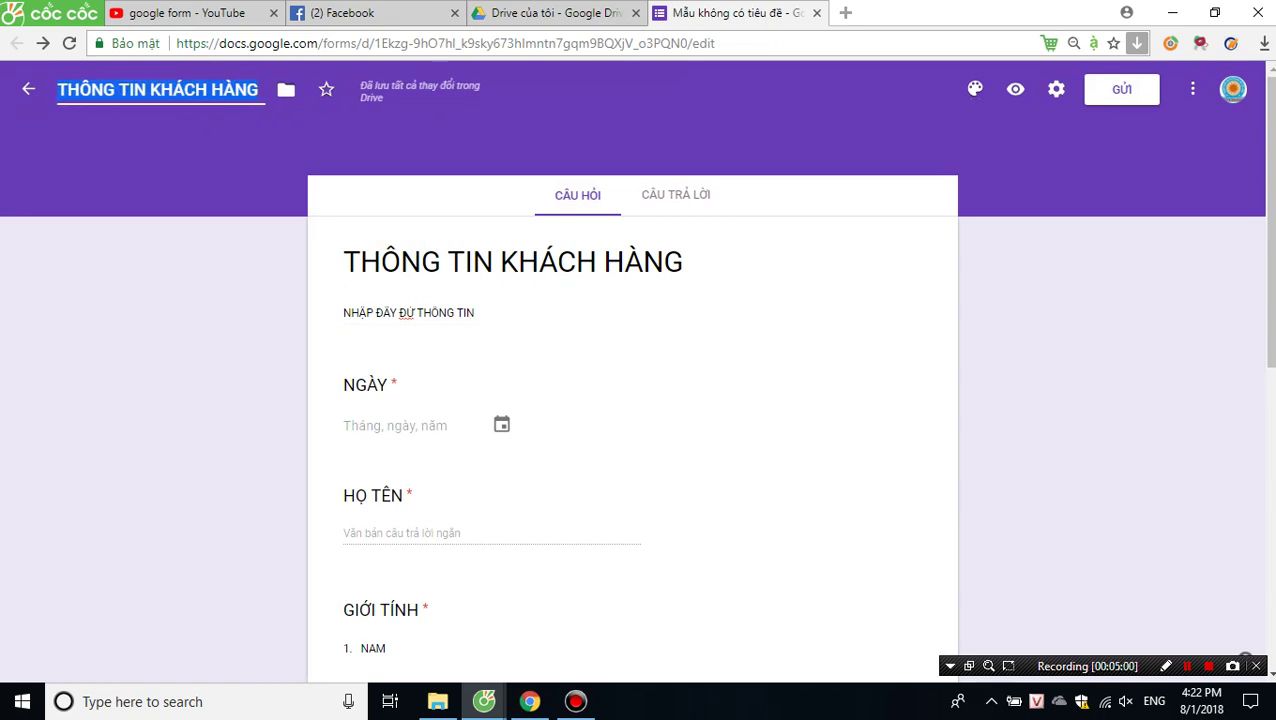
Link responses to a new spreadsheet via TẠO and open it from Google Drive.
click(676, 194)
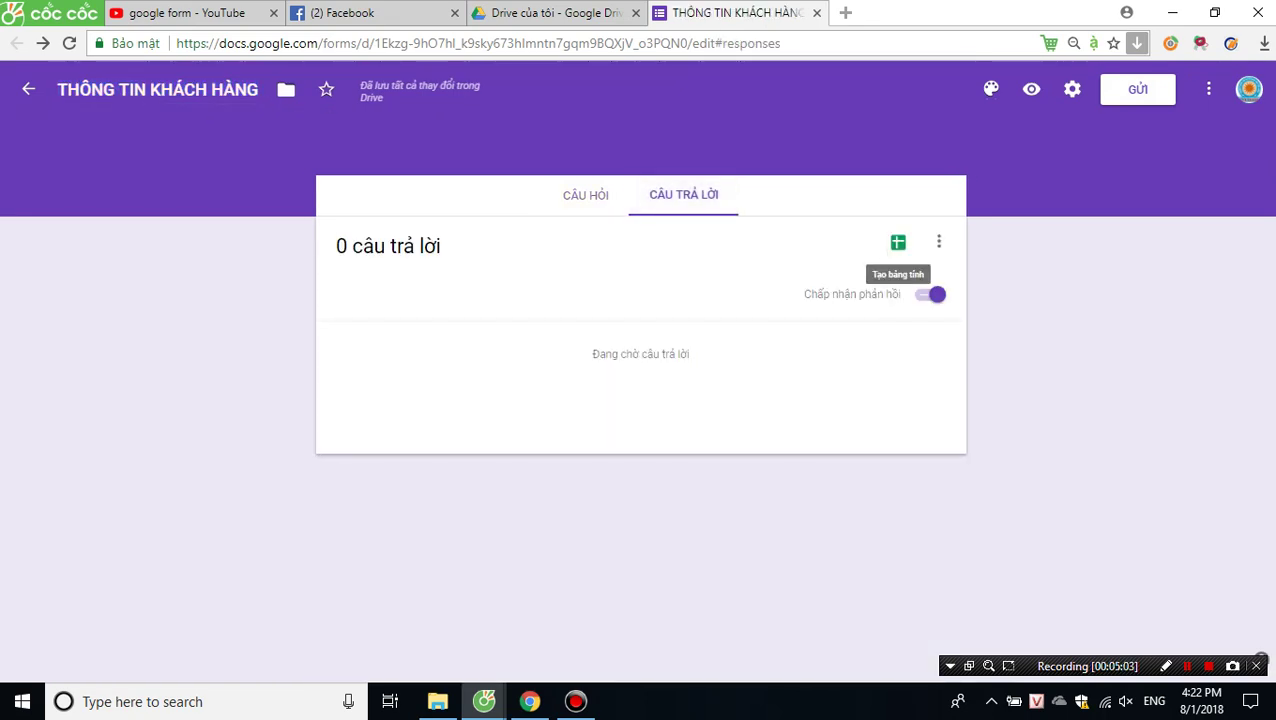
click(898, 242)
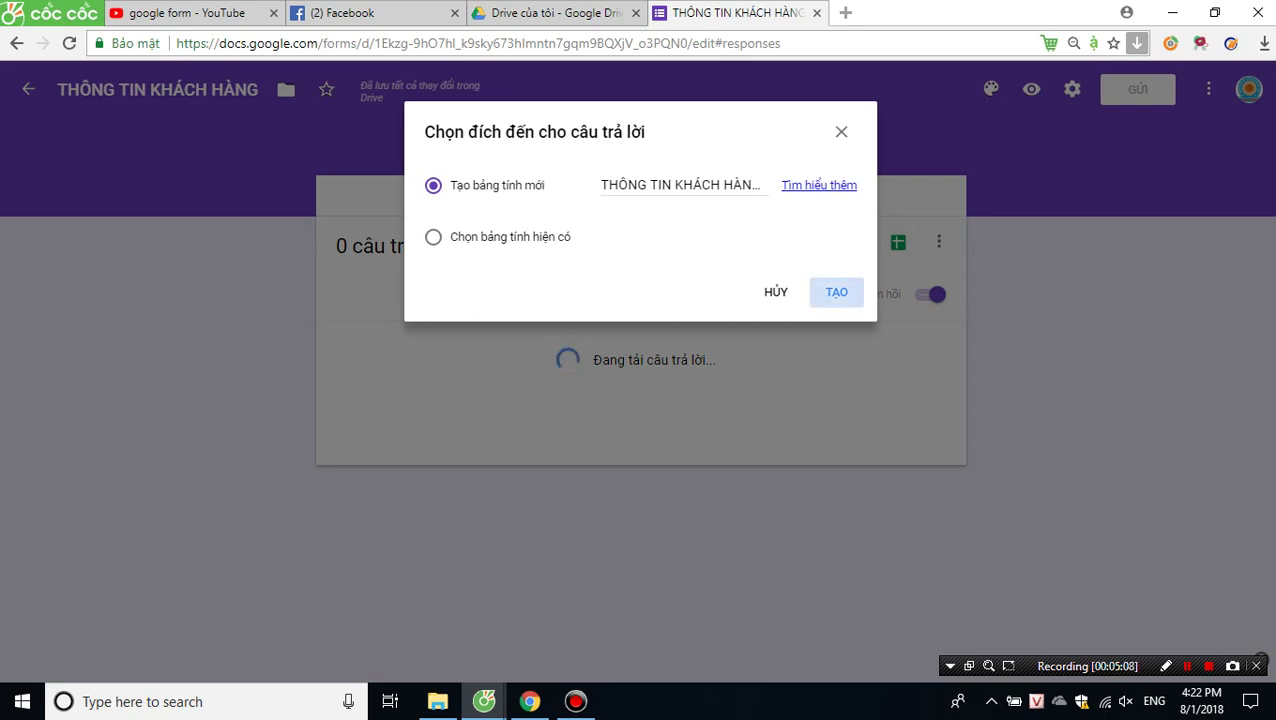
click(836, 292)
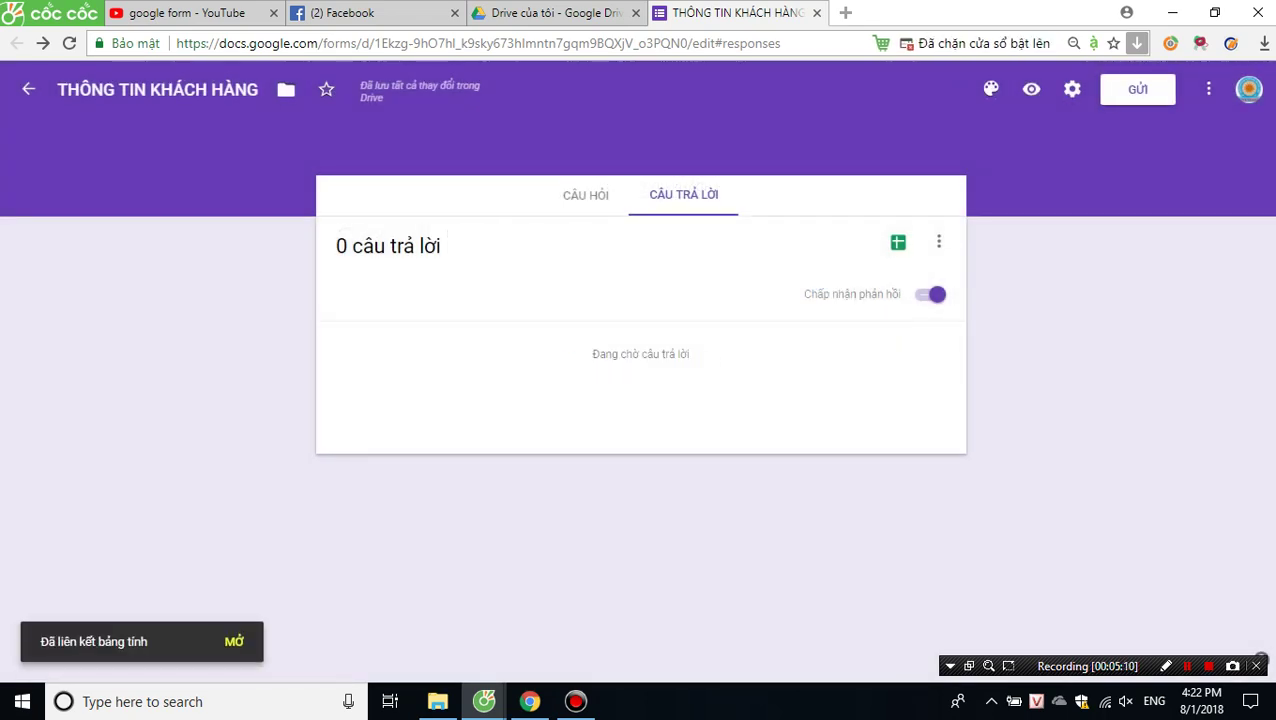
click(555, 13)
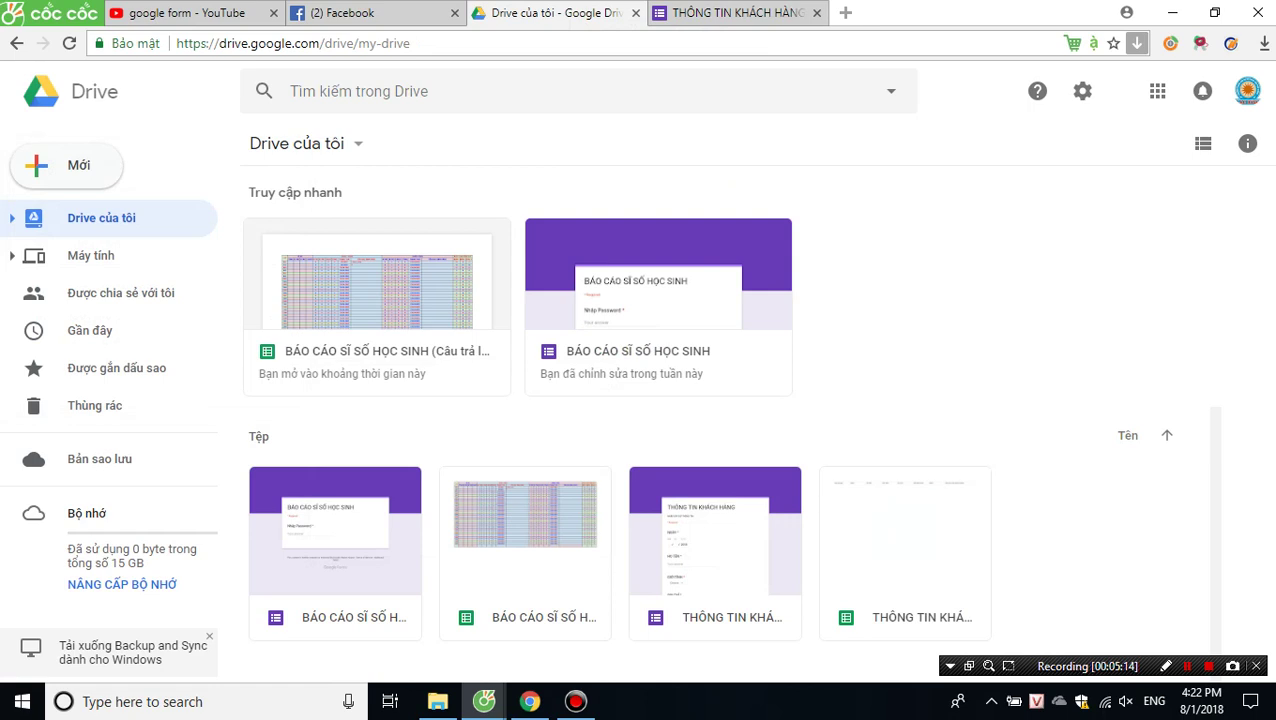
double_click(905, 560)
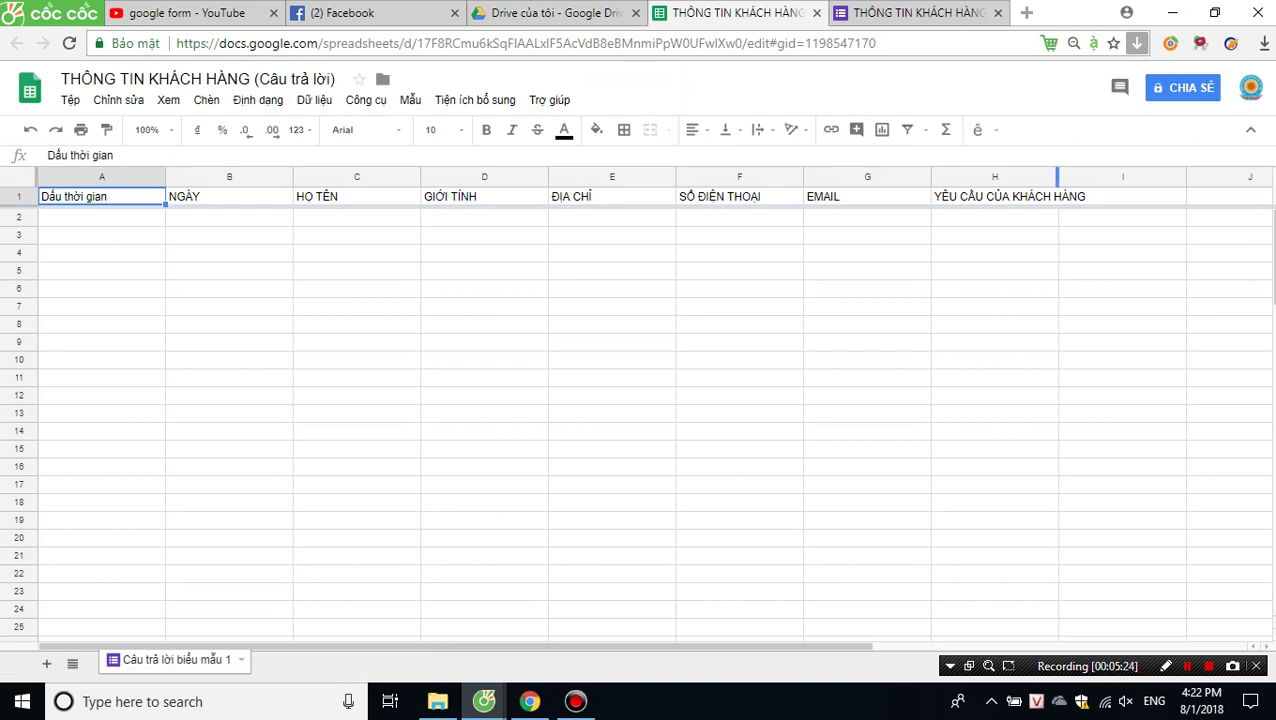
Widen column H to fit its YÊU CẦU CỦA KHÁCH HÀNG header, then go back to the form's responses page.
drag(1057, 176, 1107, 176)
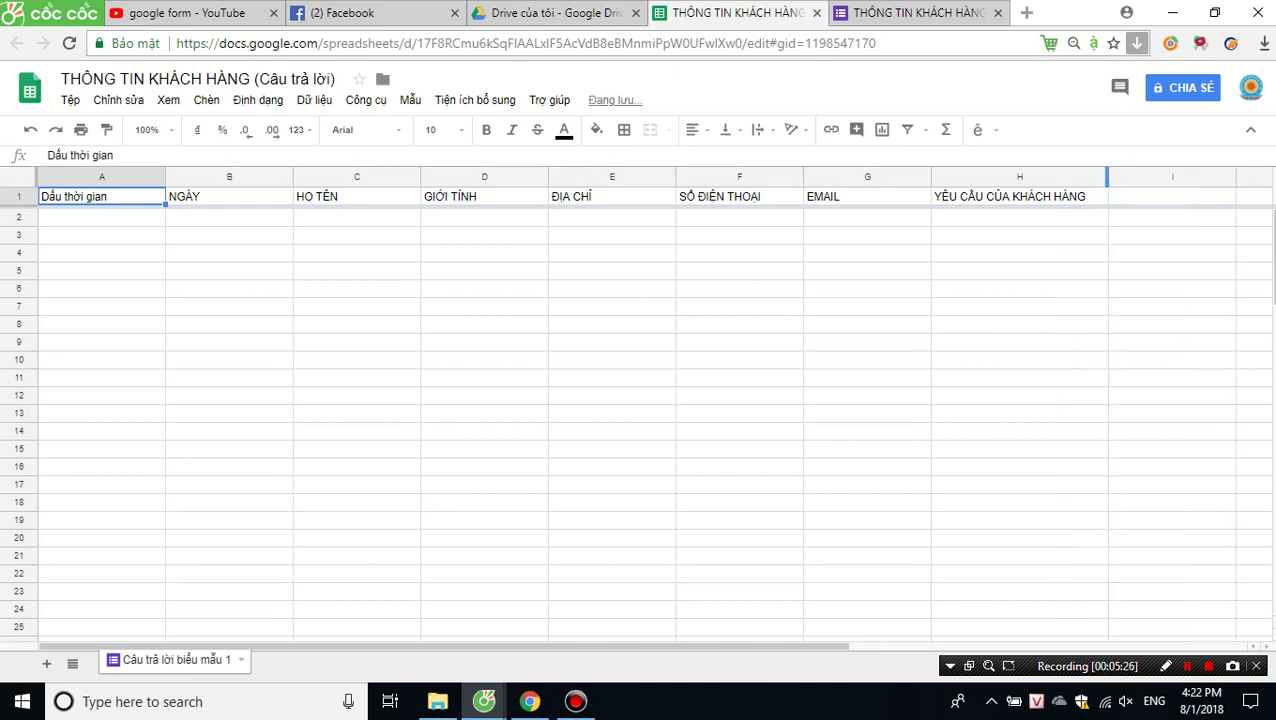
click(905, 12)
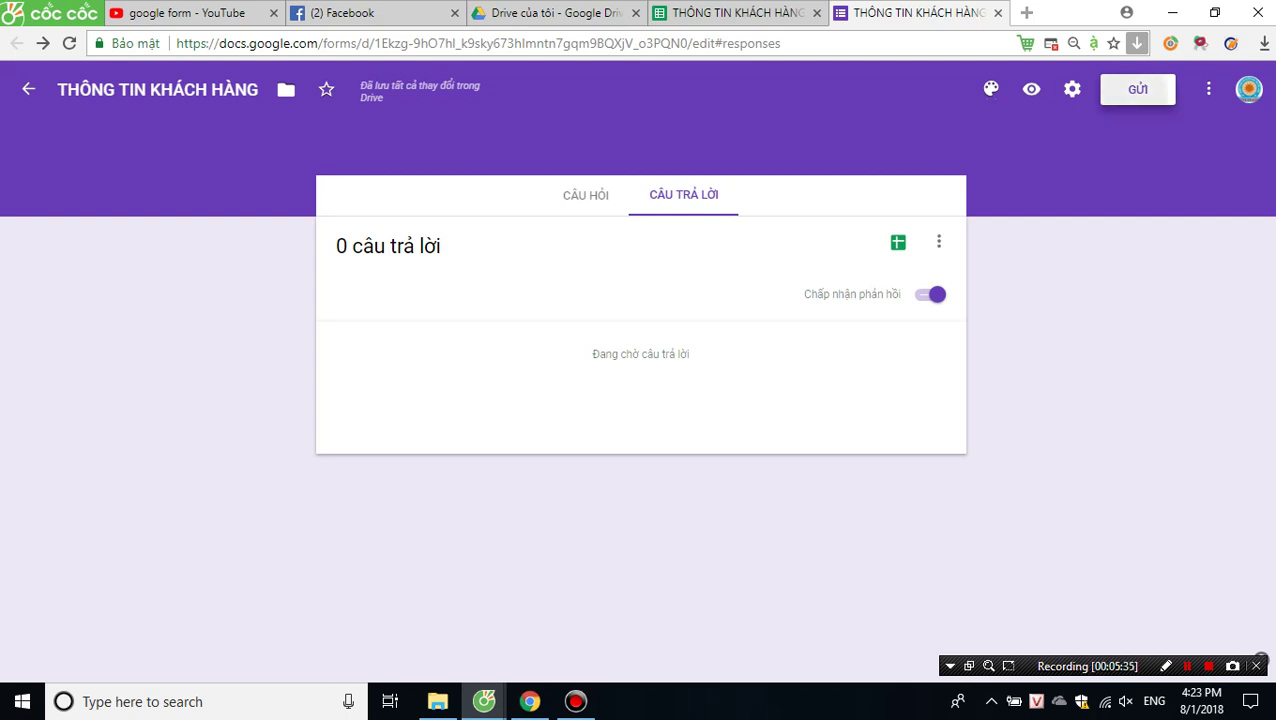
Copy the form's share link from the GỬI dialog's link option and move to the Chrome window.
click(1137, 89)
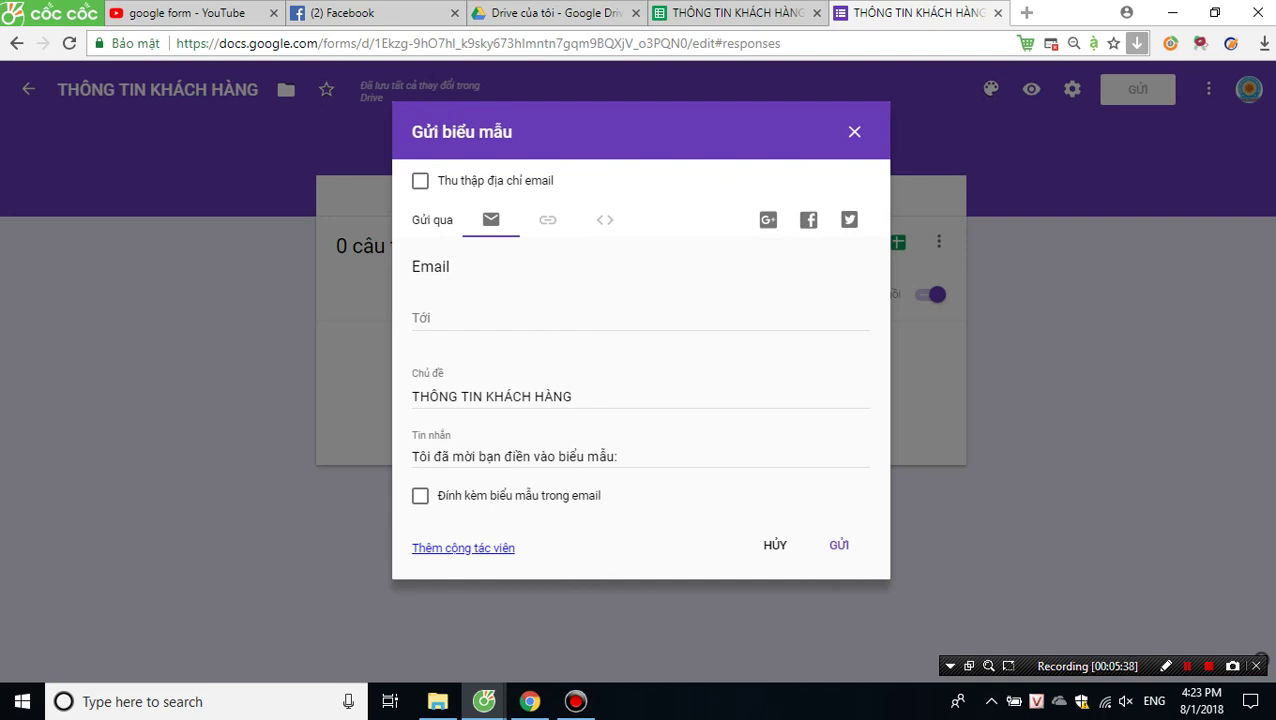
click(420, 317)
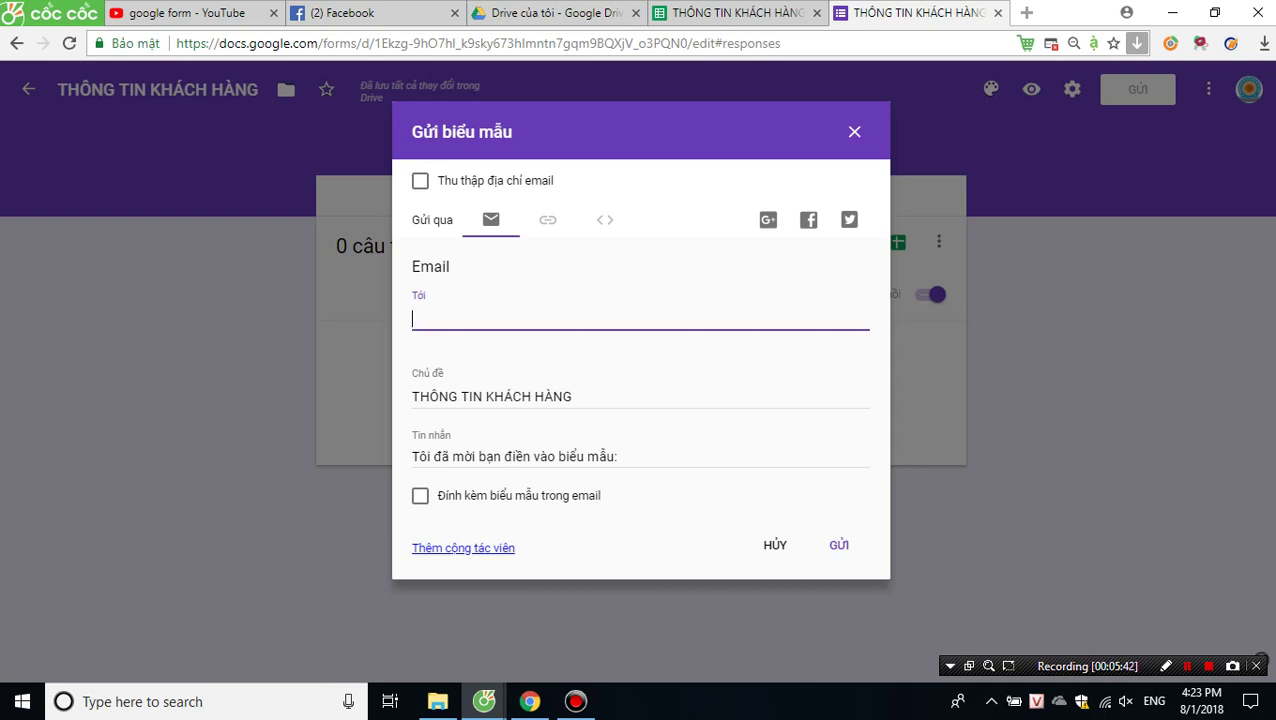
click(547, 219)
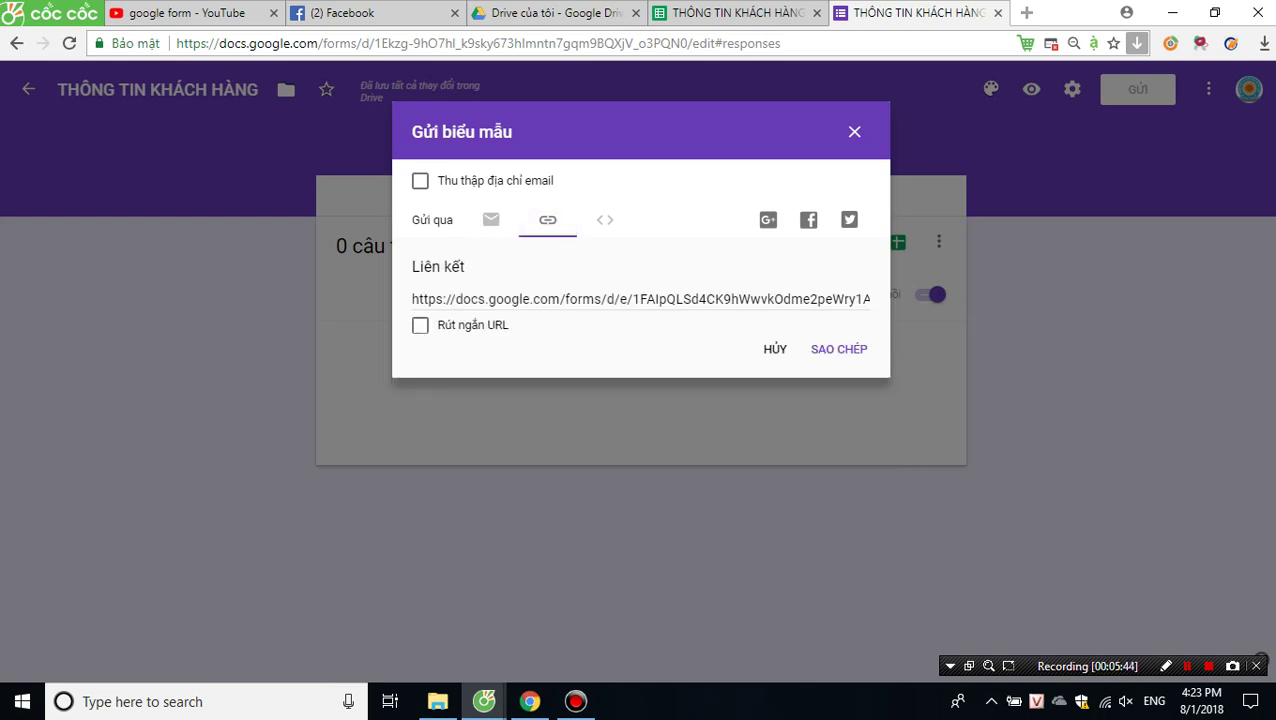
right_click(574, 301)
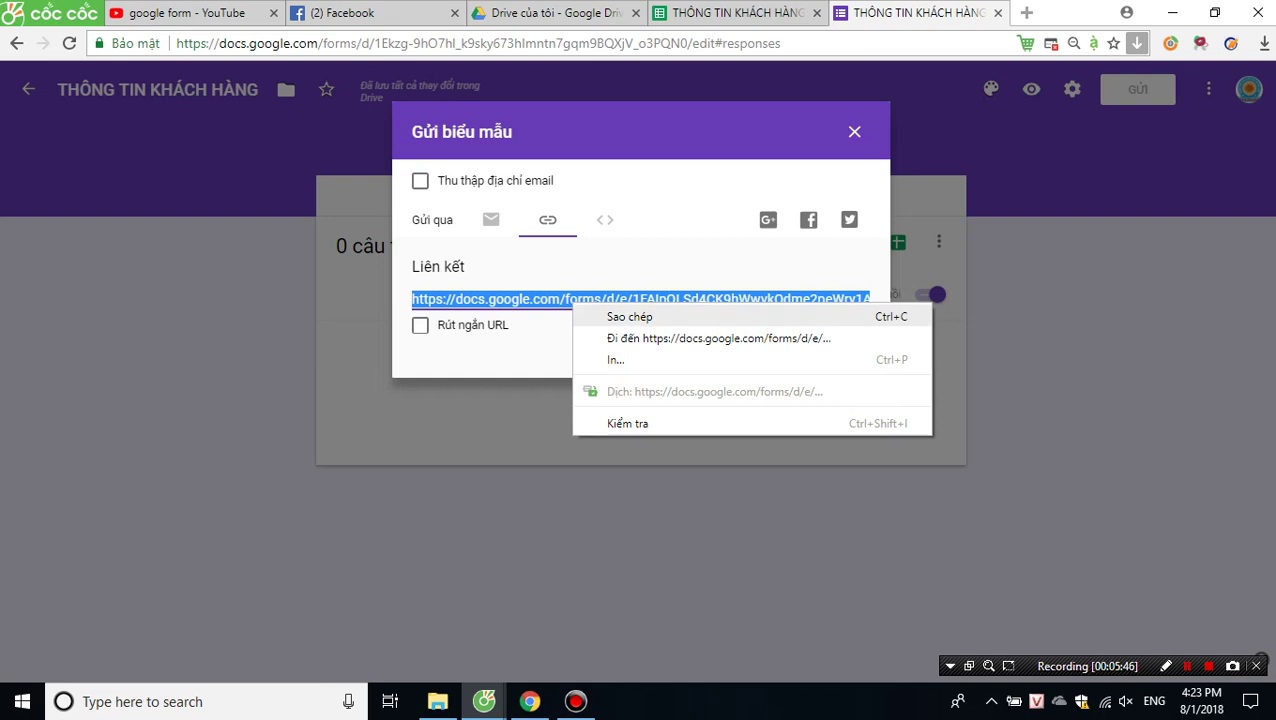
click(629, 316)
click(530, 701)
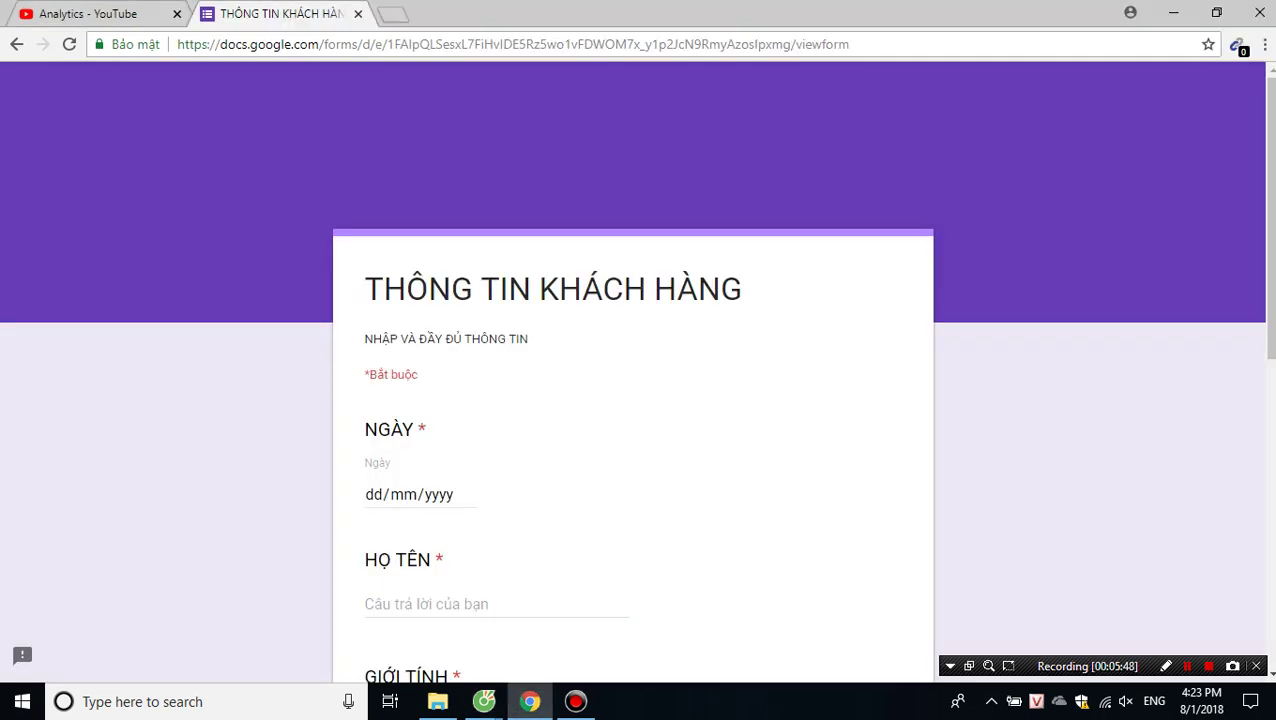
Paste the copied link into the address bar to load the live THÔNG TIN KHÁCH HÀNG form.
key(ctrl+l)
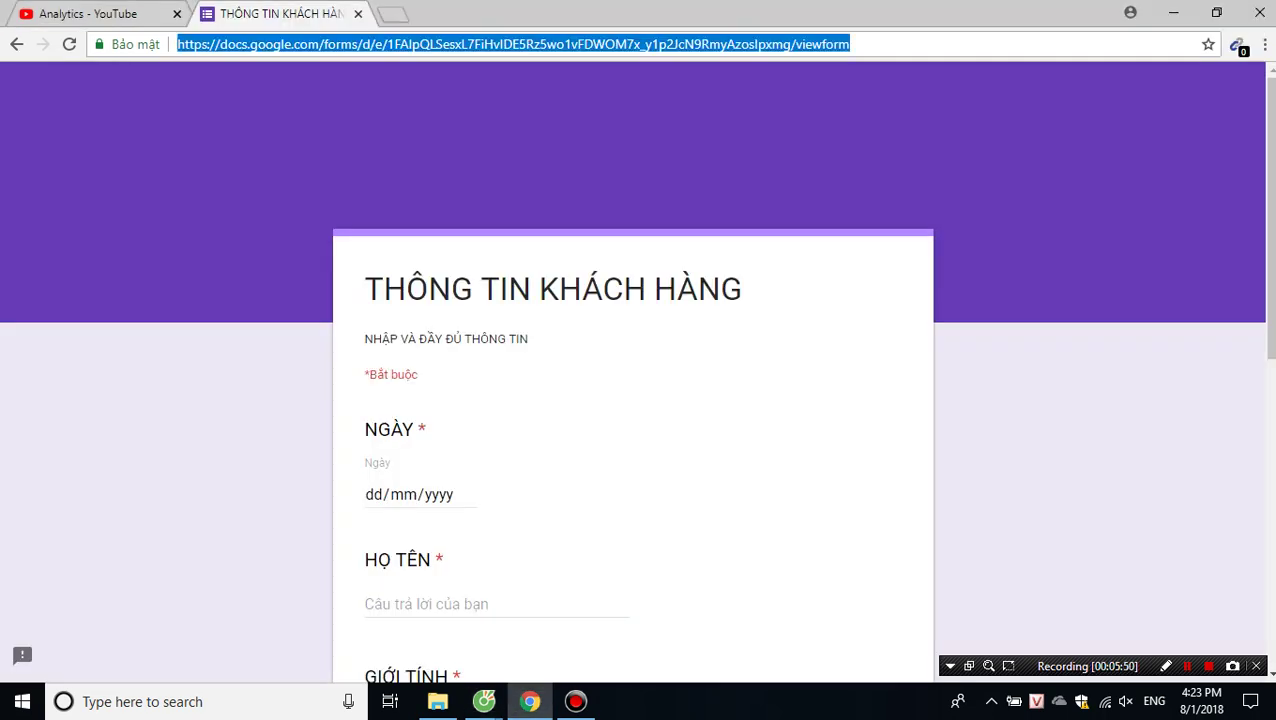
text(https://docs.google.com/forms/d/e/1FAIpQLSd4CK9hWwvkOdme2peWry1A-vPMPDS2IOJhAWE6YSnhYgWe_w/viewform?usp=sf_link)
key(Return)
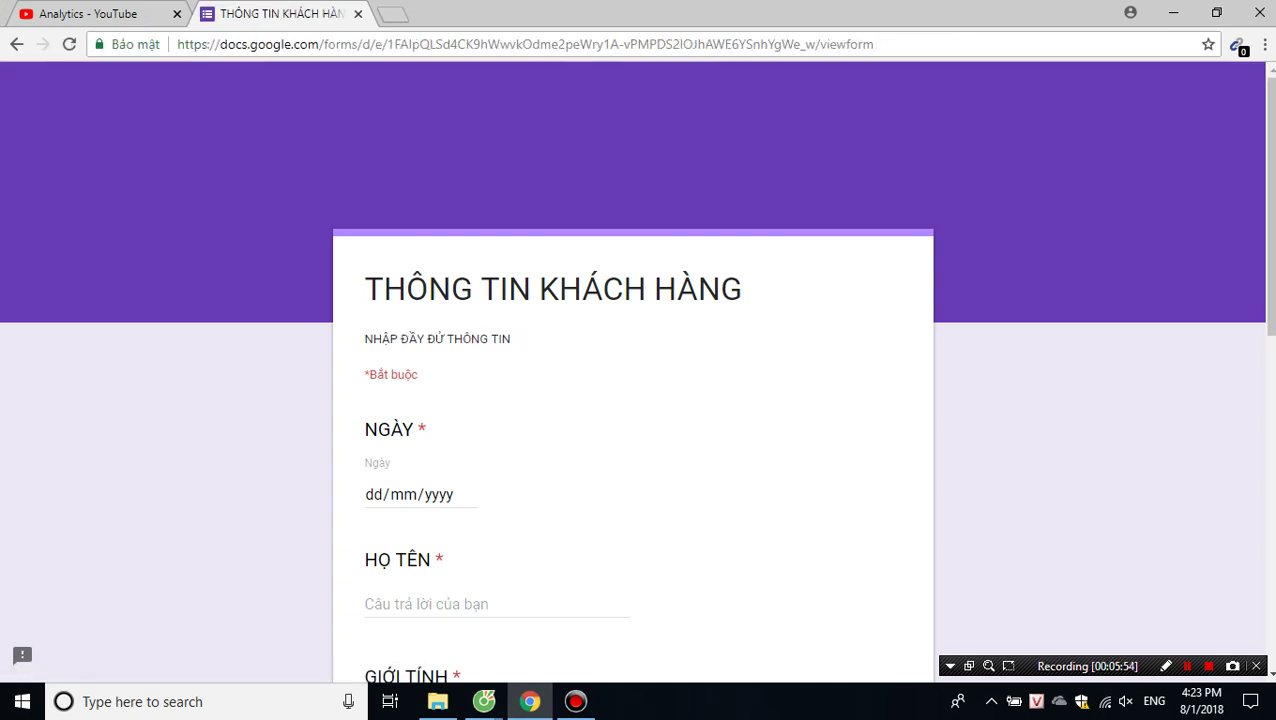
scroll(638, 370, down, 4)
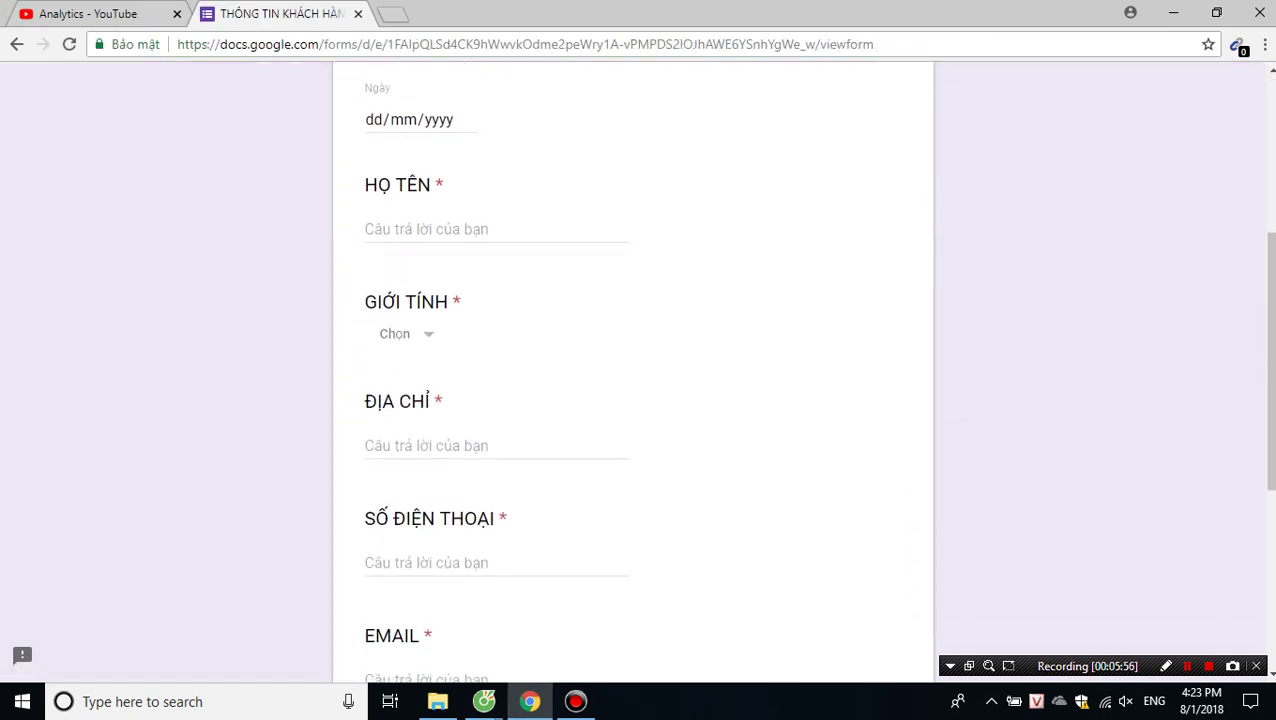
scroll(633, 370, down, 2)
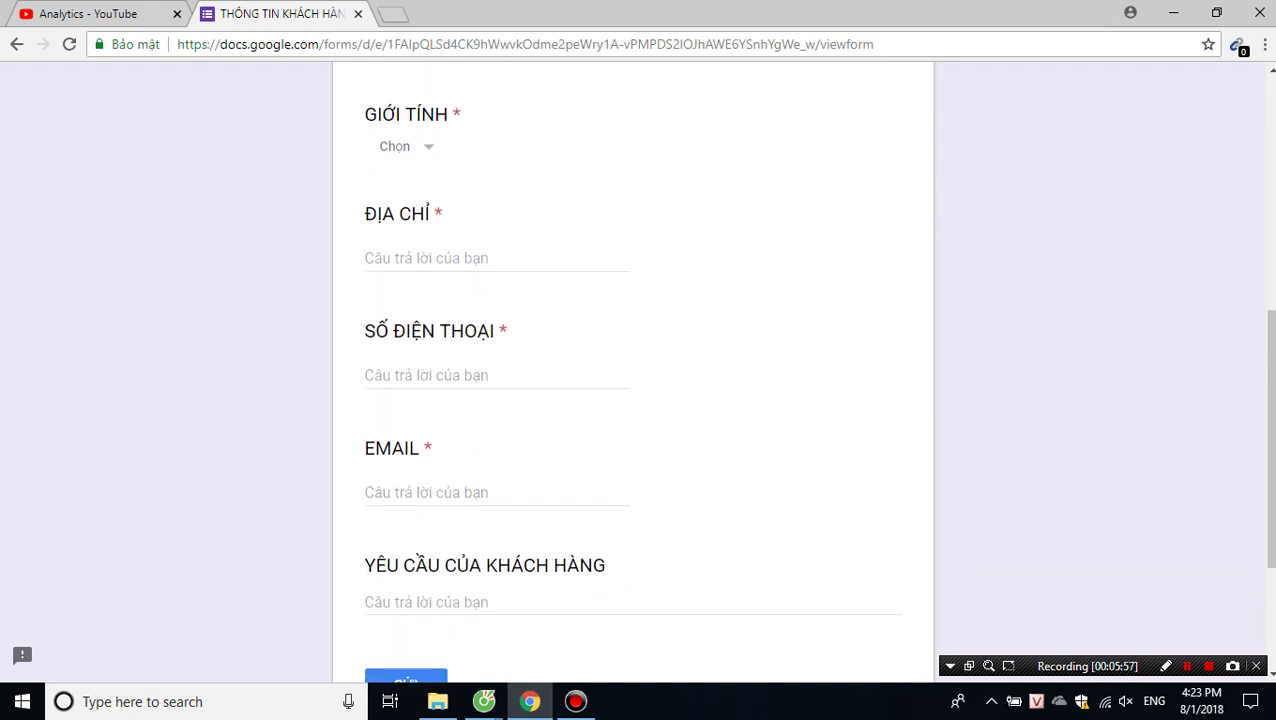
scroll(633, 370, up, 4)
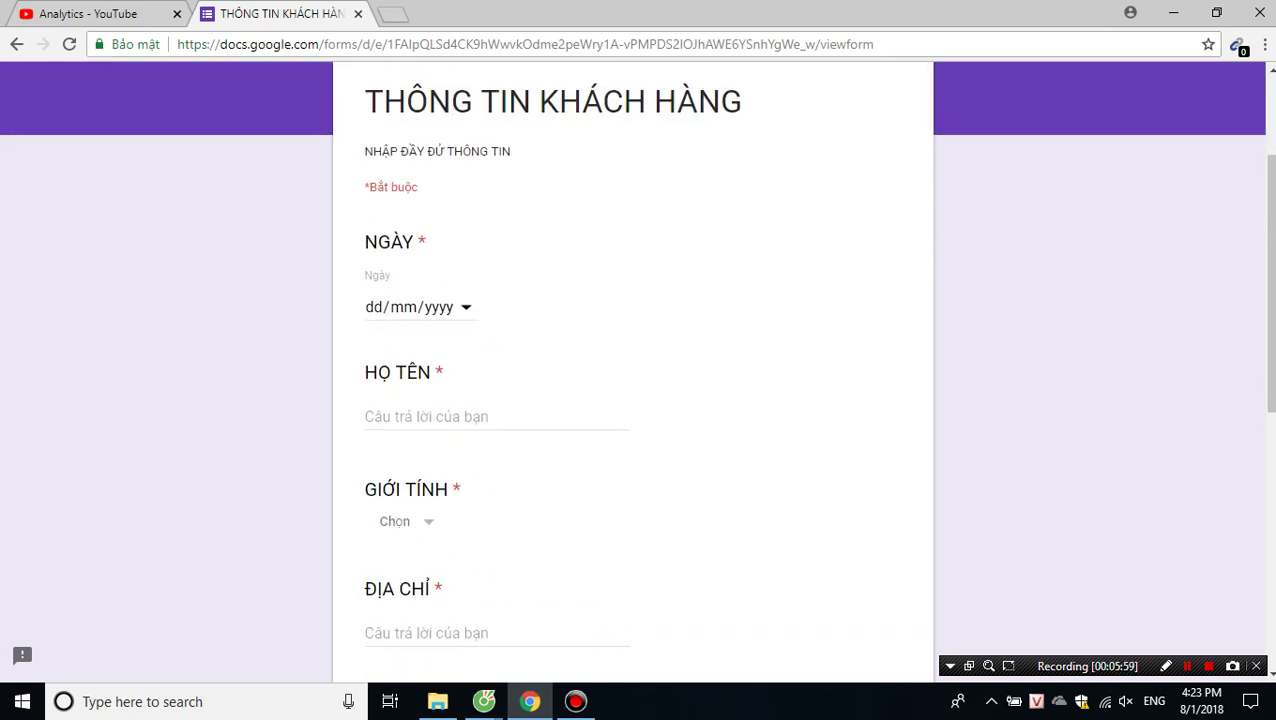
Set the NGÀY date to 01/08/2018 and enter the customer's full name under HỌ TÊN.
click(403, 307)
click(465, 307)
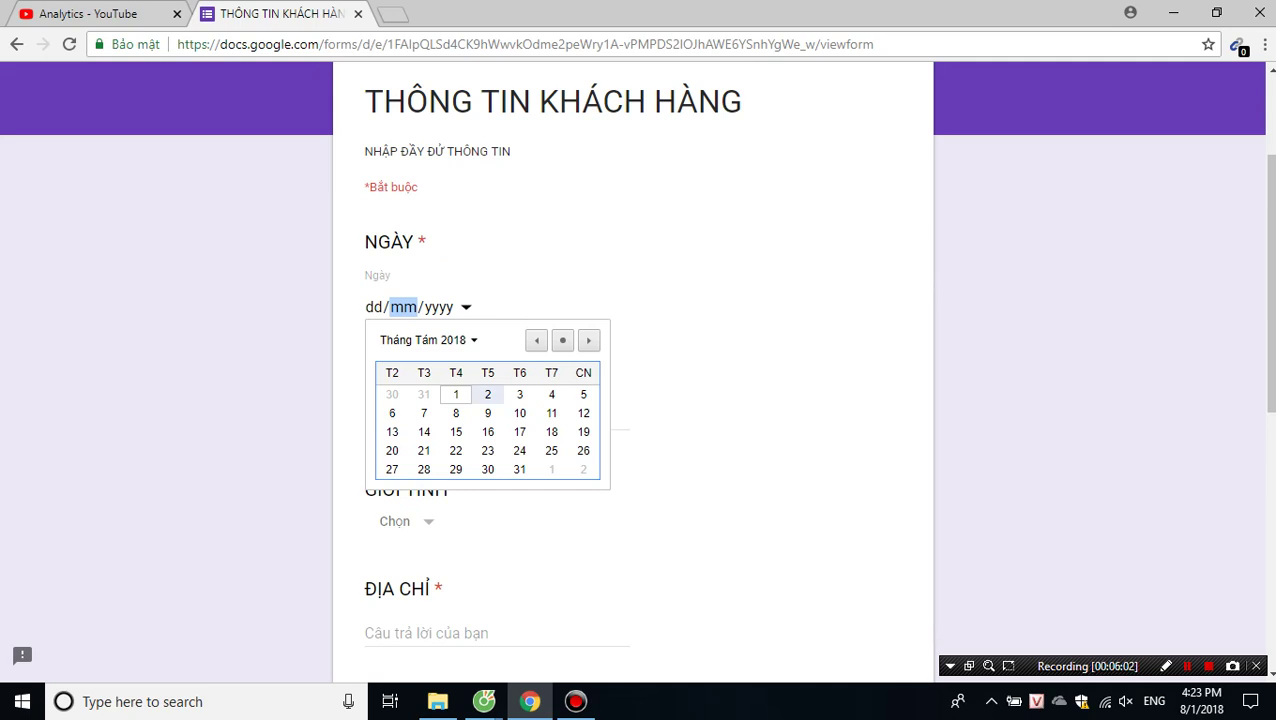
click(456, 394)
click(430, 416)
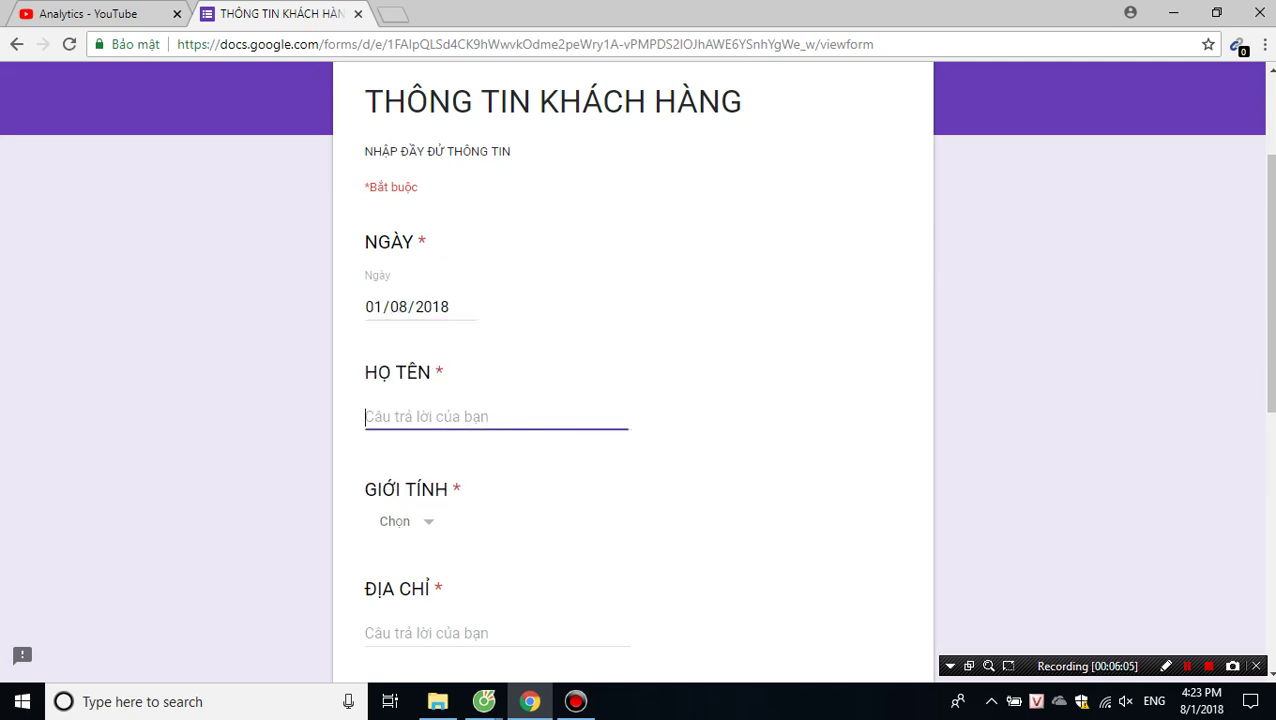
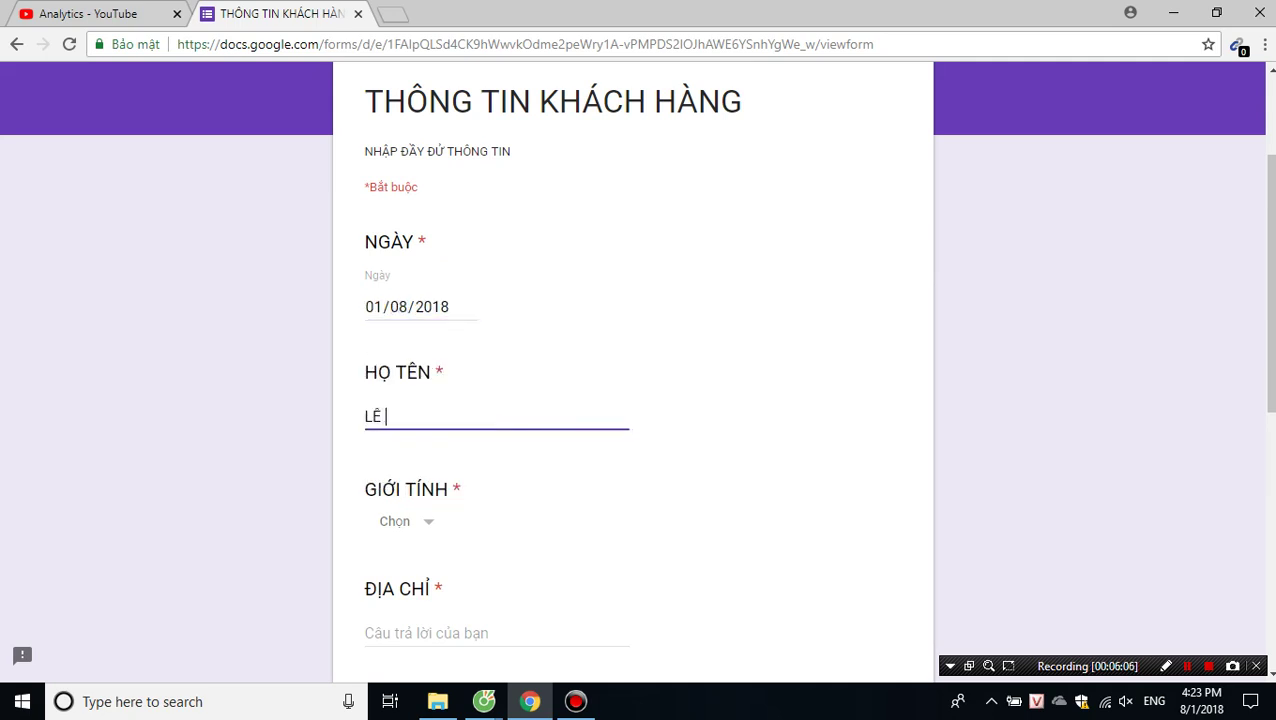
Choose NAM as the GIỚI TÍNH answer.
key(Tab)
key(Down)
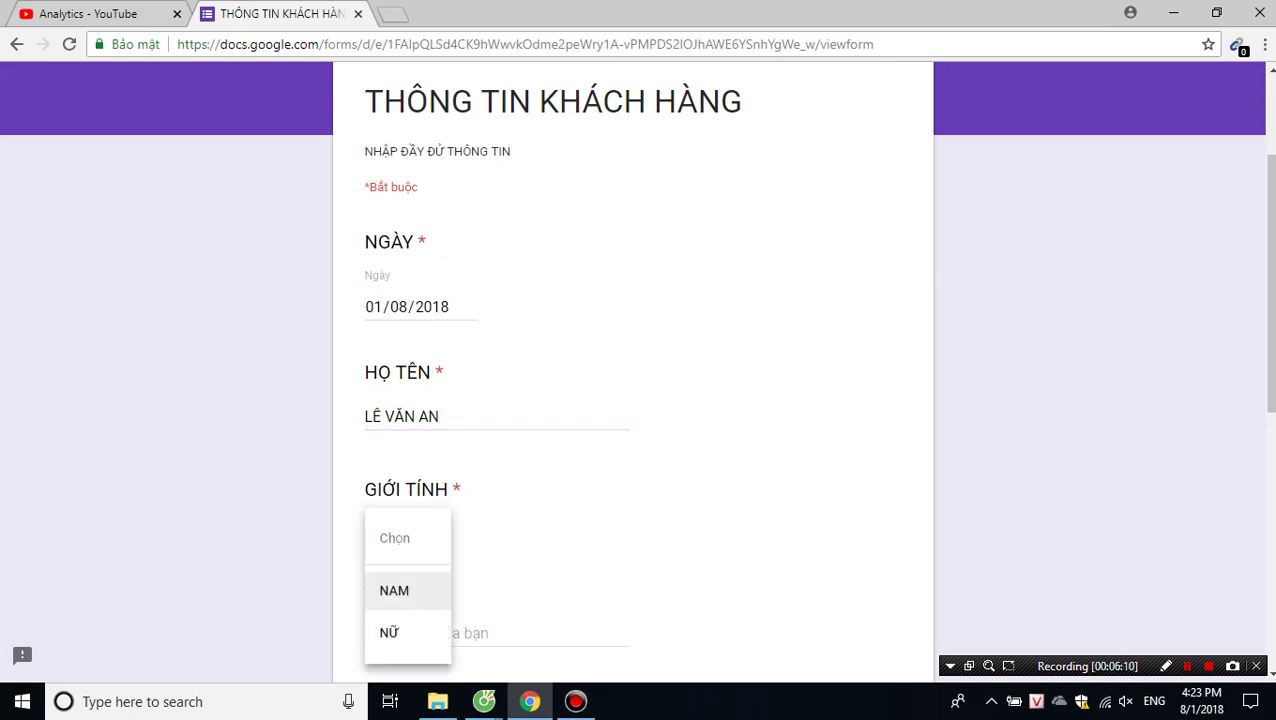
key(Down)
key(Up)
key(Return)
key(Down)
key(Down)
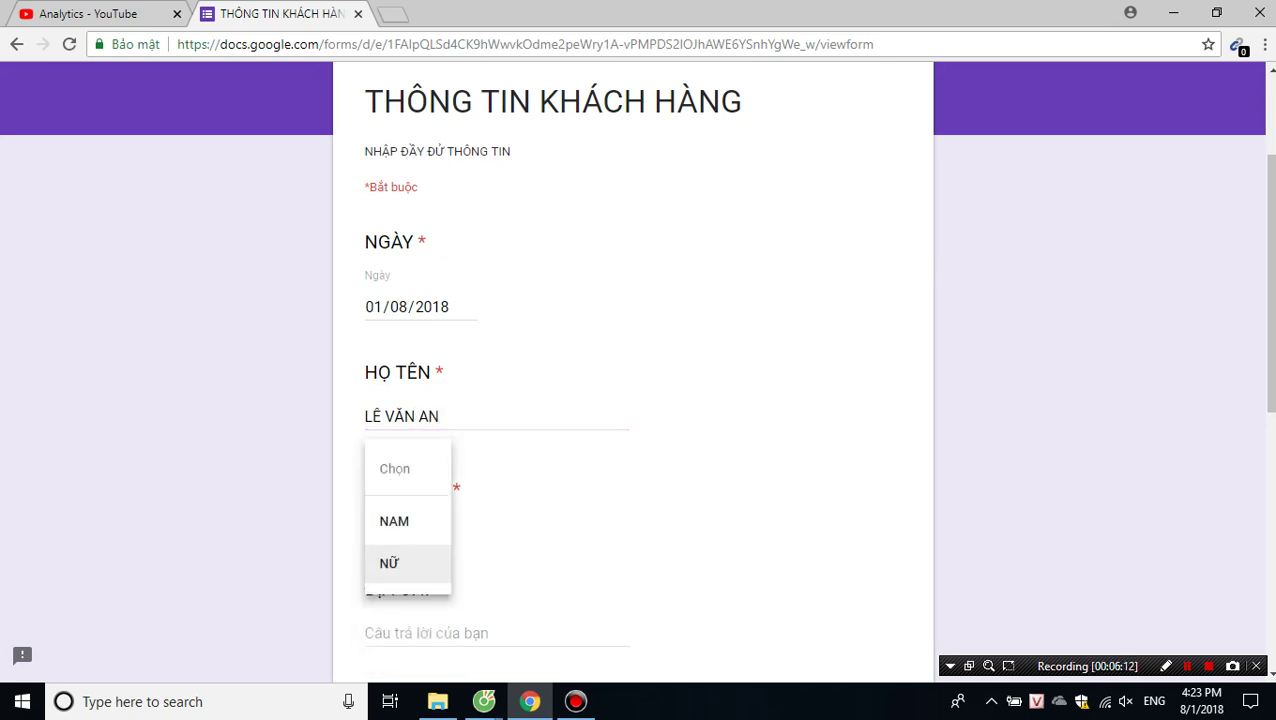
key(Up)
key(Return)
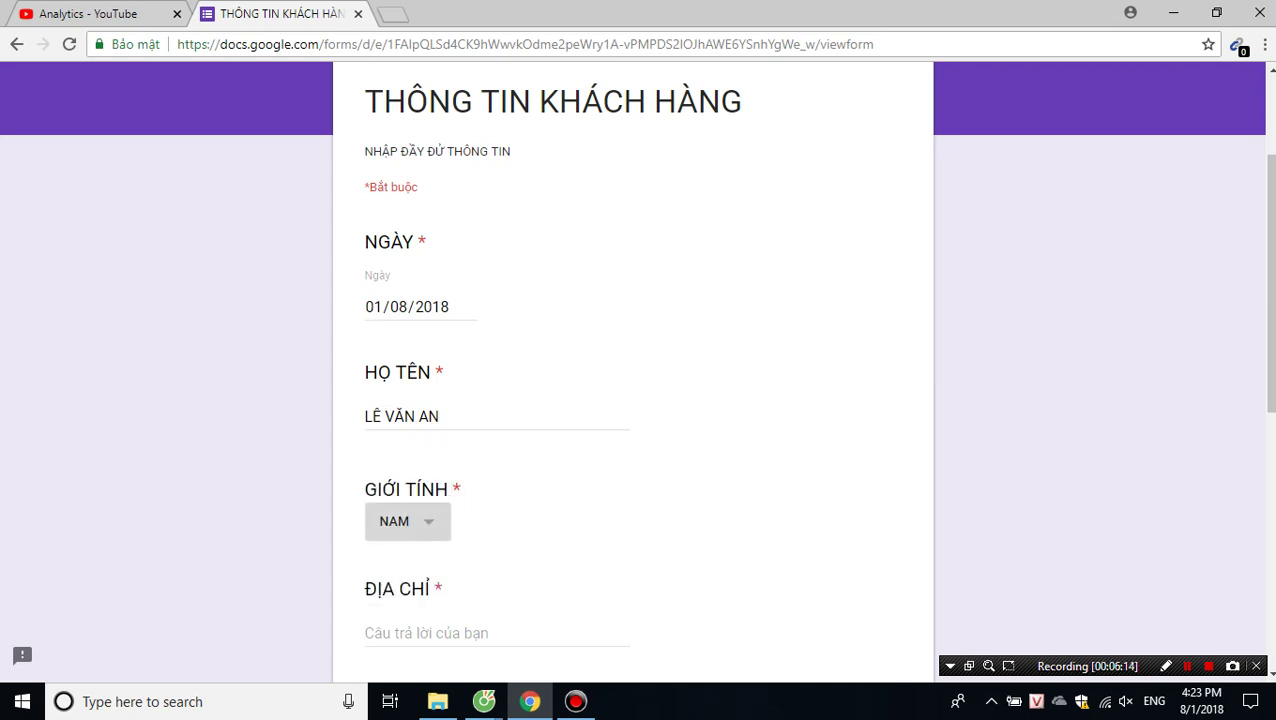
Fill in the customer's address under ĐỊA CHỈ and their phone number under SỐ ĐIỆN THOẠI.
scroll(633, 400, down, 2)
key(Tab)
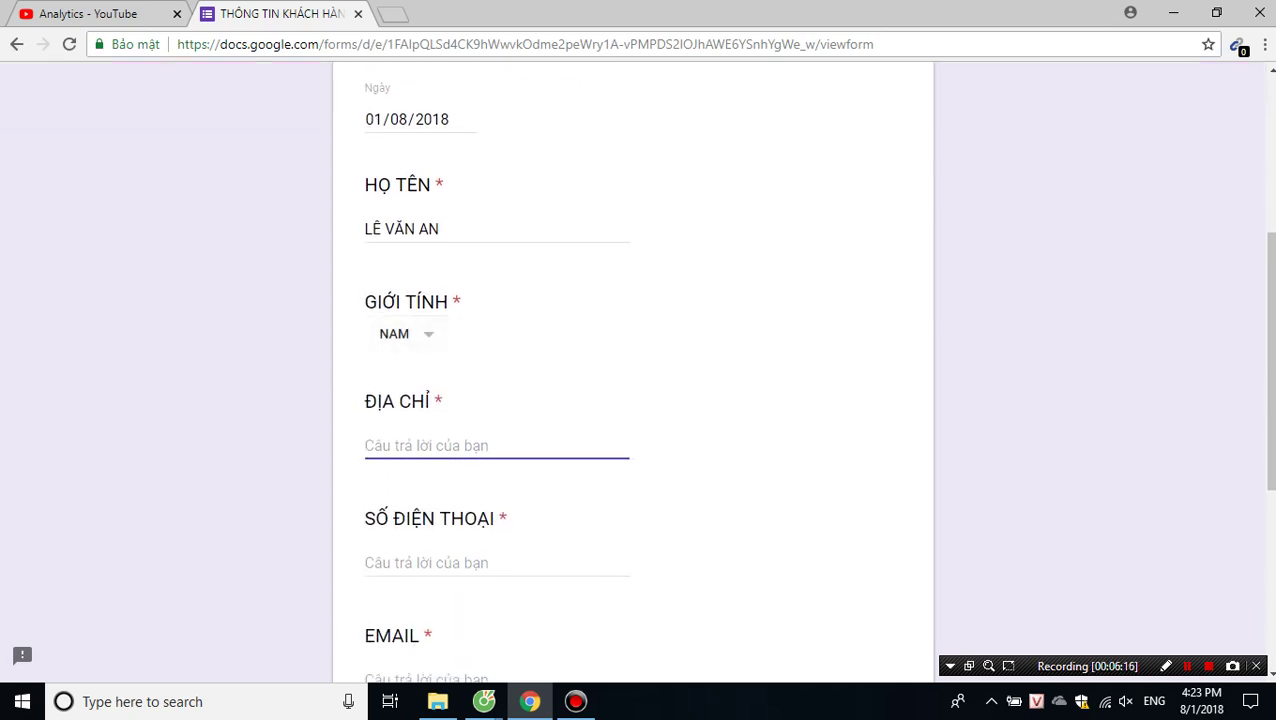
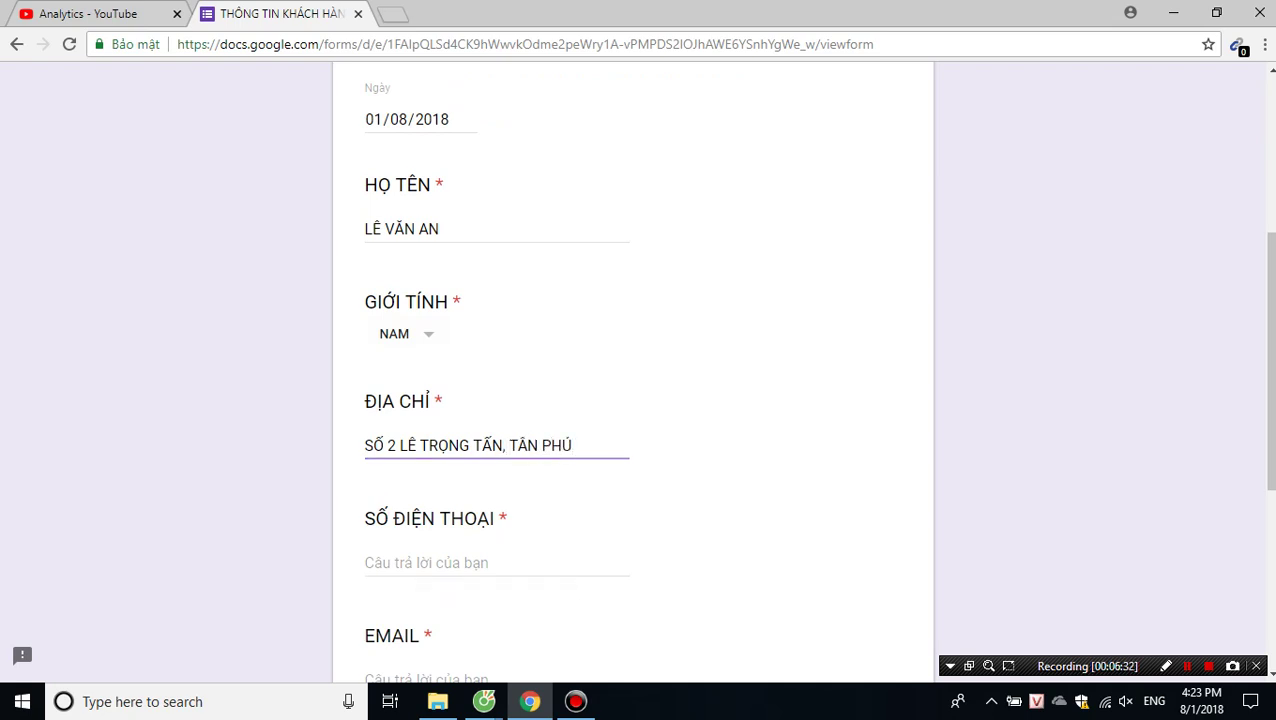
click(413, 563)
text(0123456789)
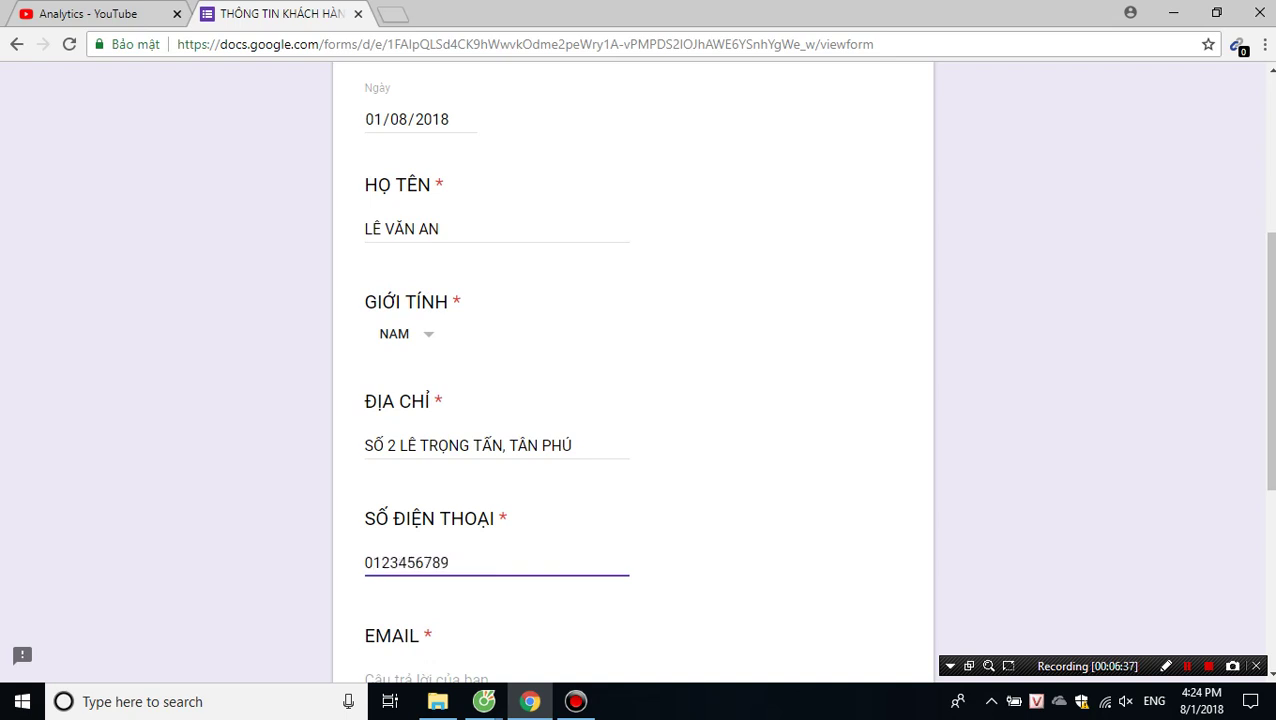
scroll(633, 380, down, 3)
Enter the customer's e-mail, give the request THÔNG TIN BÁO GIÁ, and submit the response.
click(440, 398)
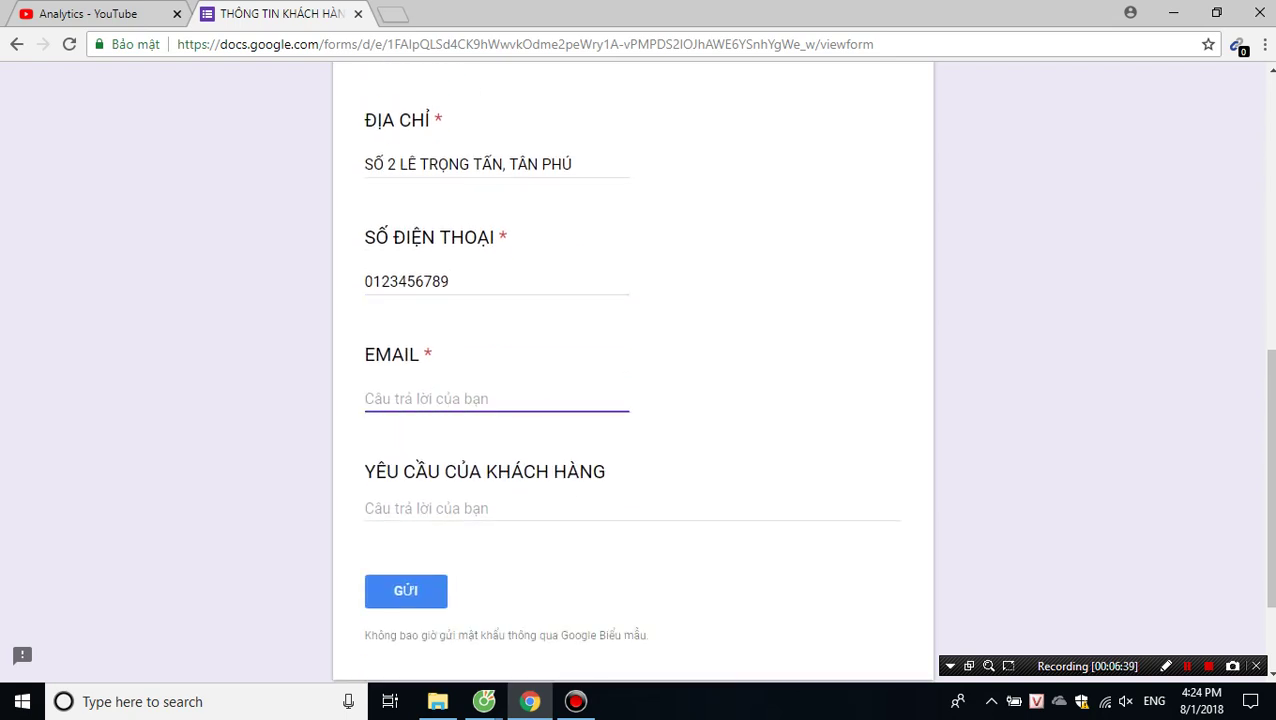
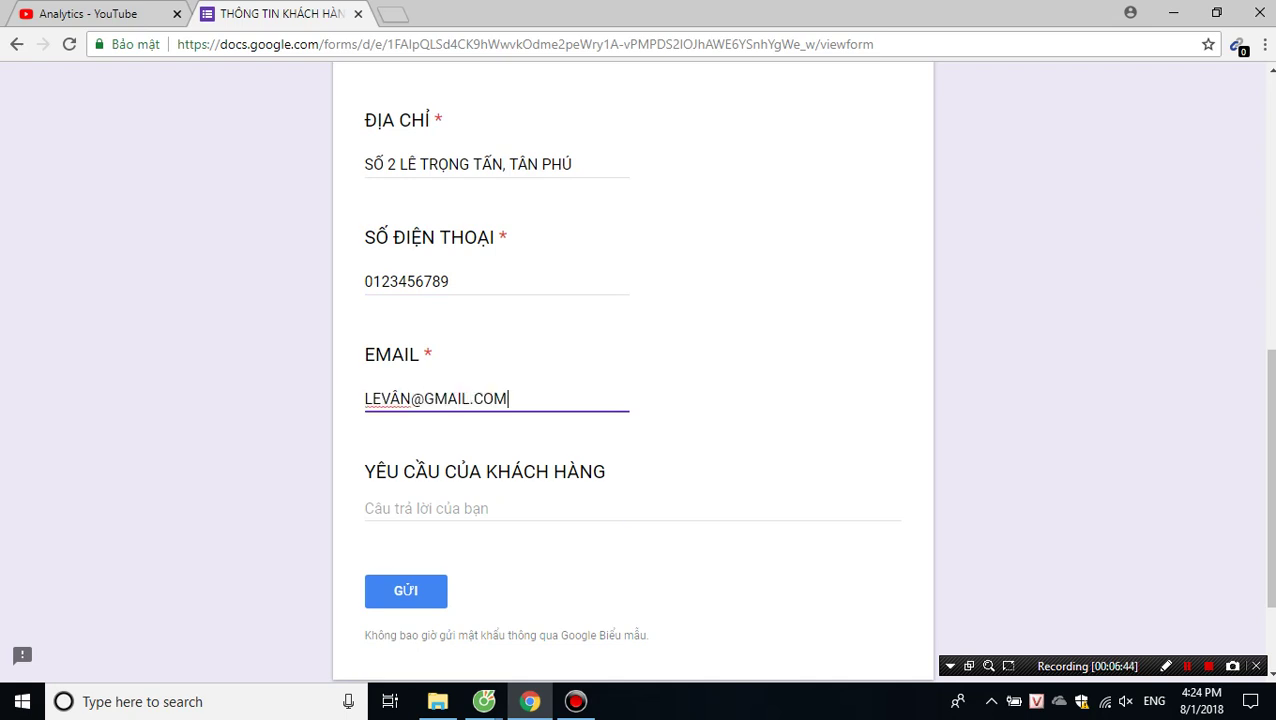
click(430, 508)
text(THÔ)
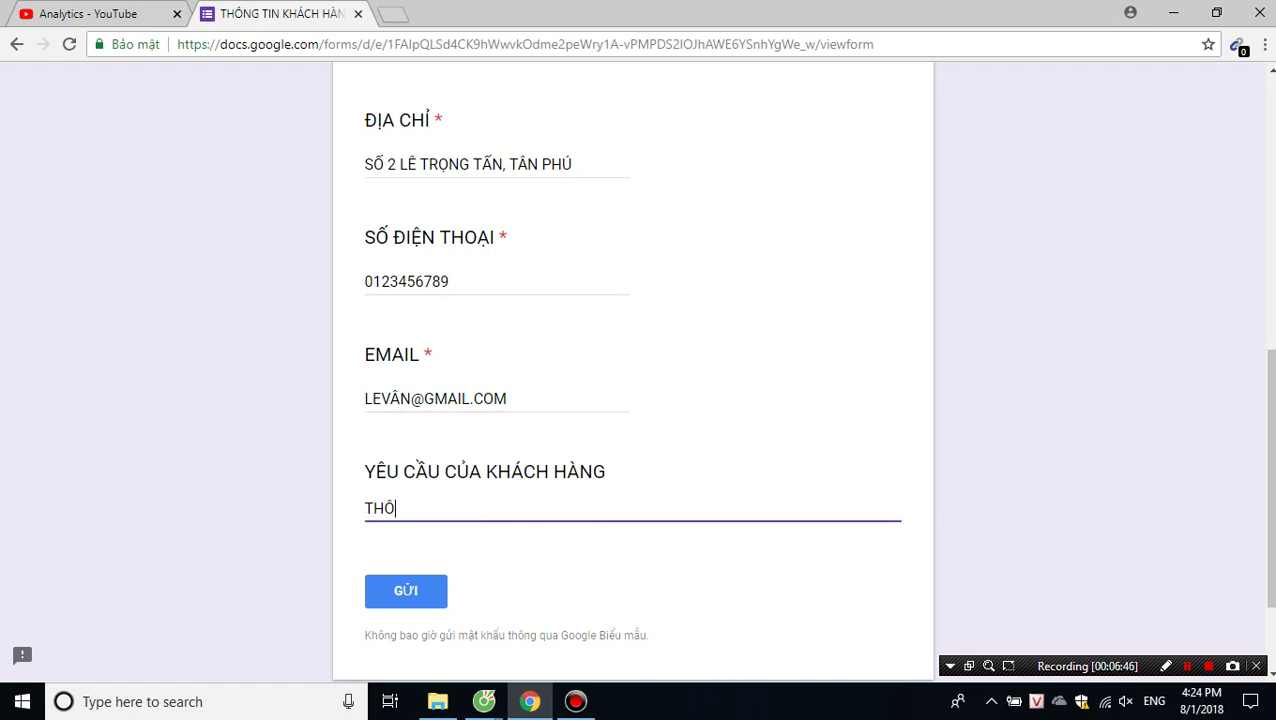
text(NG TIN BÁO GIÁ)
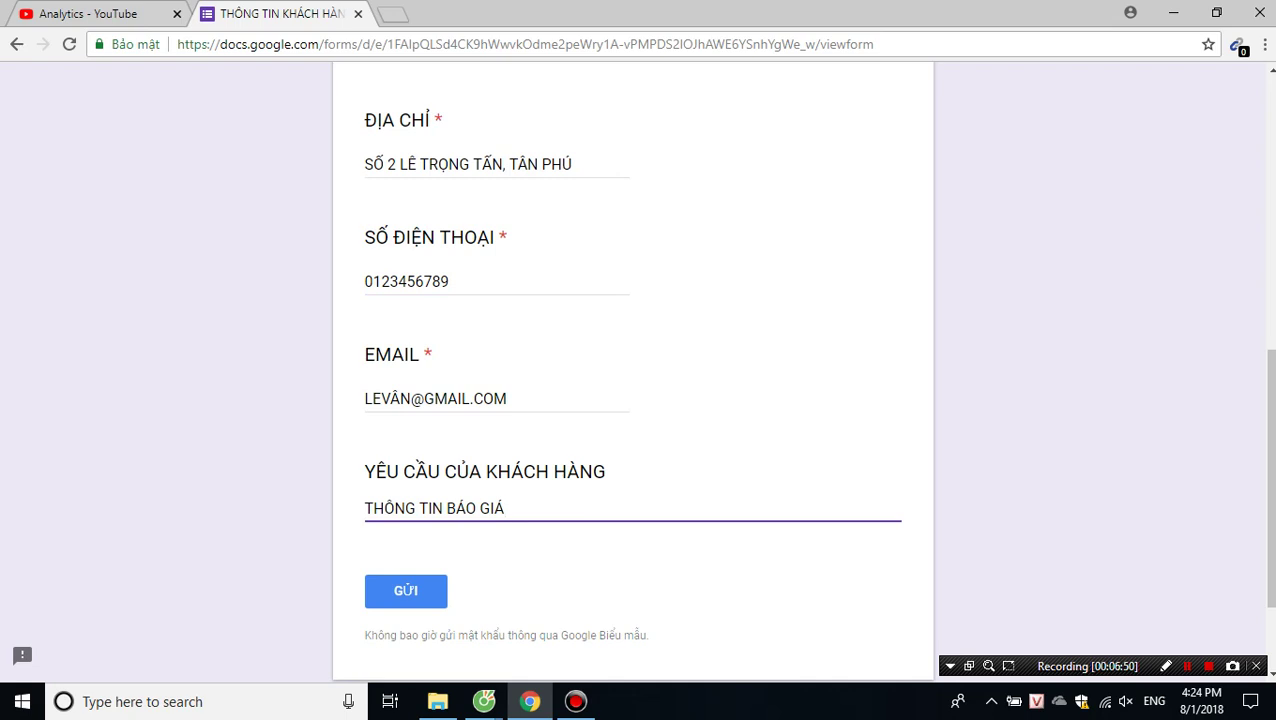
key(Return)
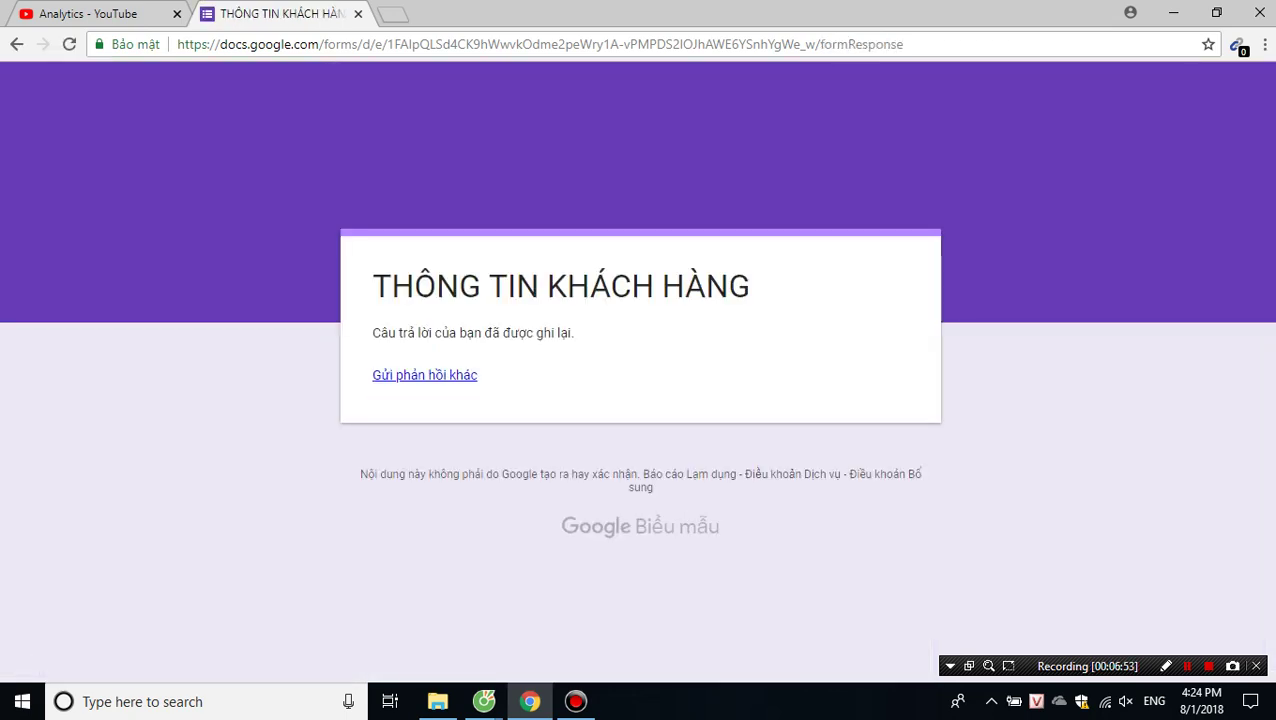
Check the single test response in the Forms summary and linked sheet, then reopen the GỬI dialog.
click(484, 701)
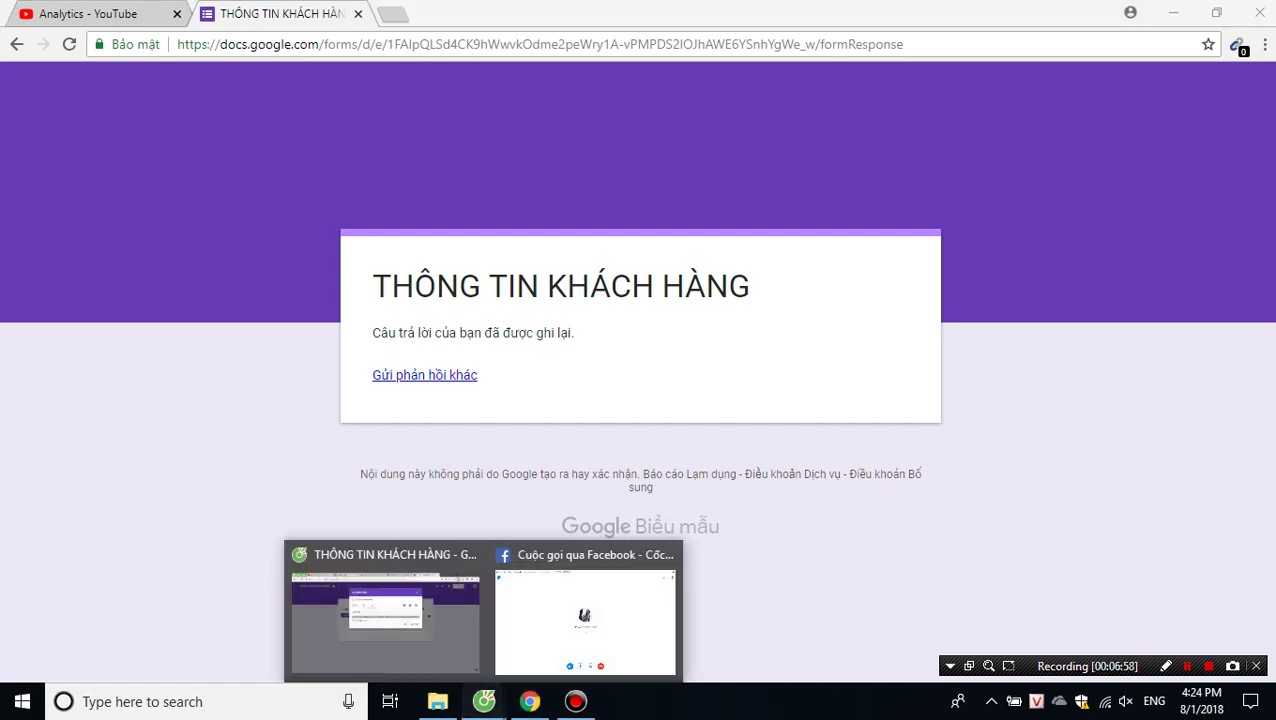
click(385, 610)
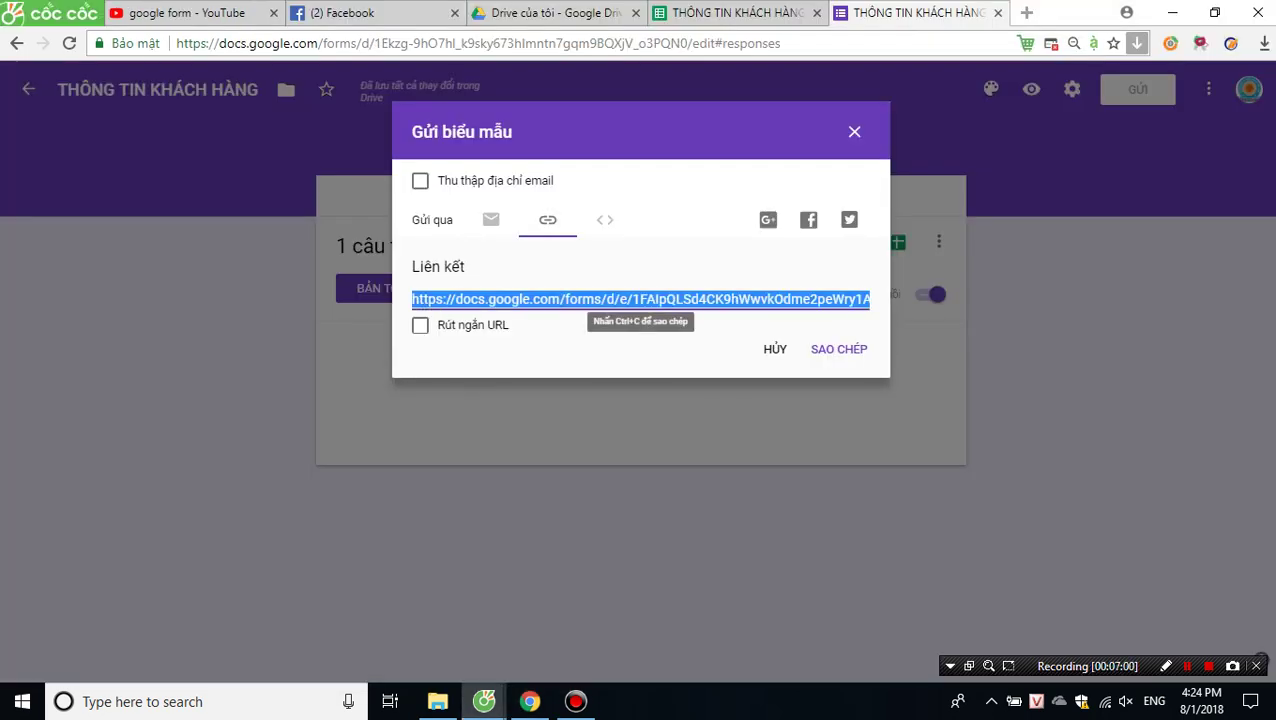
key(Escape)
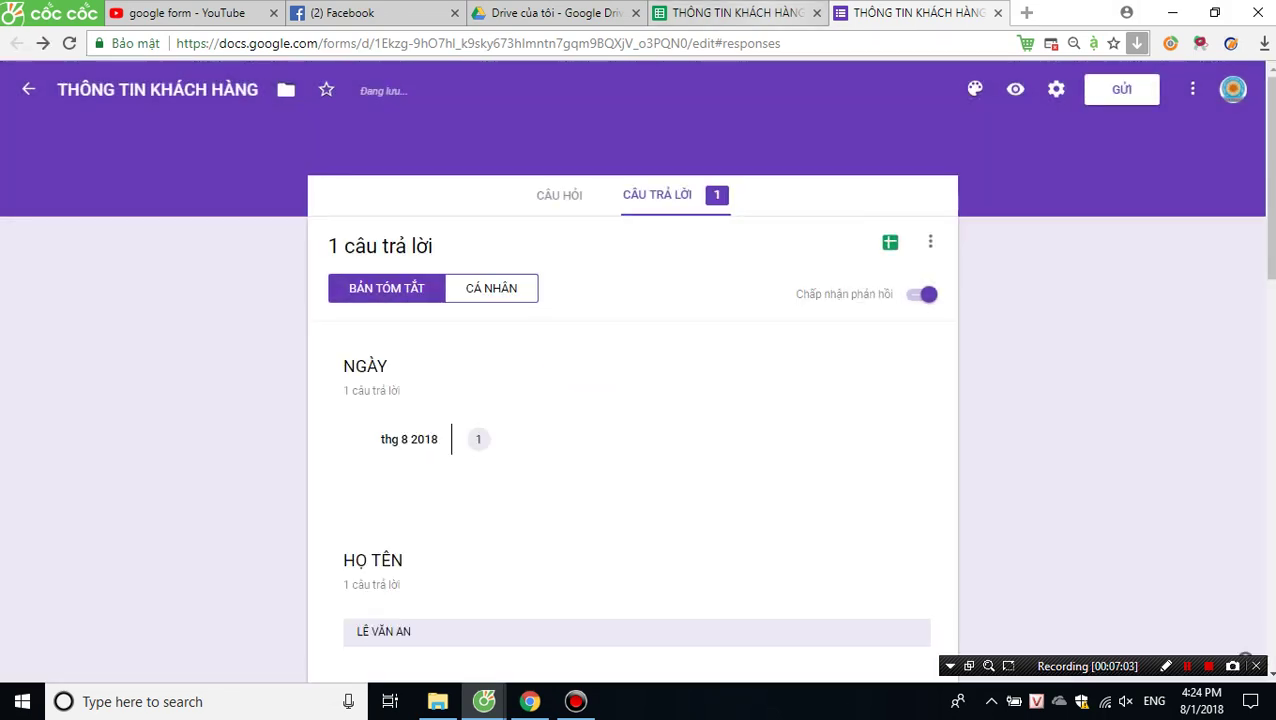
key(ctrl+shift+Tab)
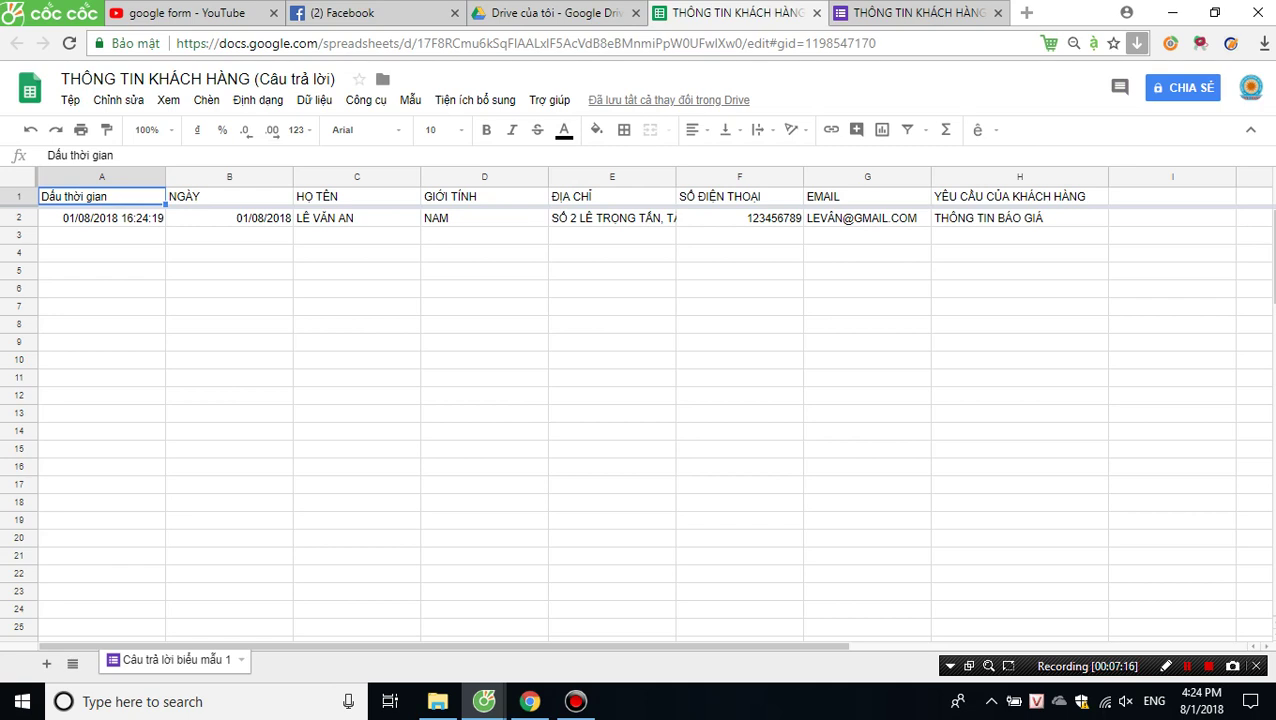
key(ctrl+Tab)
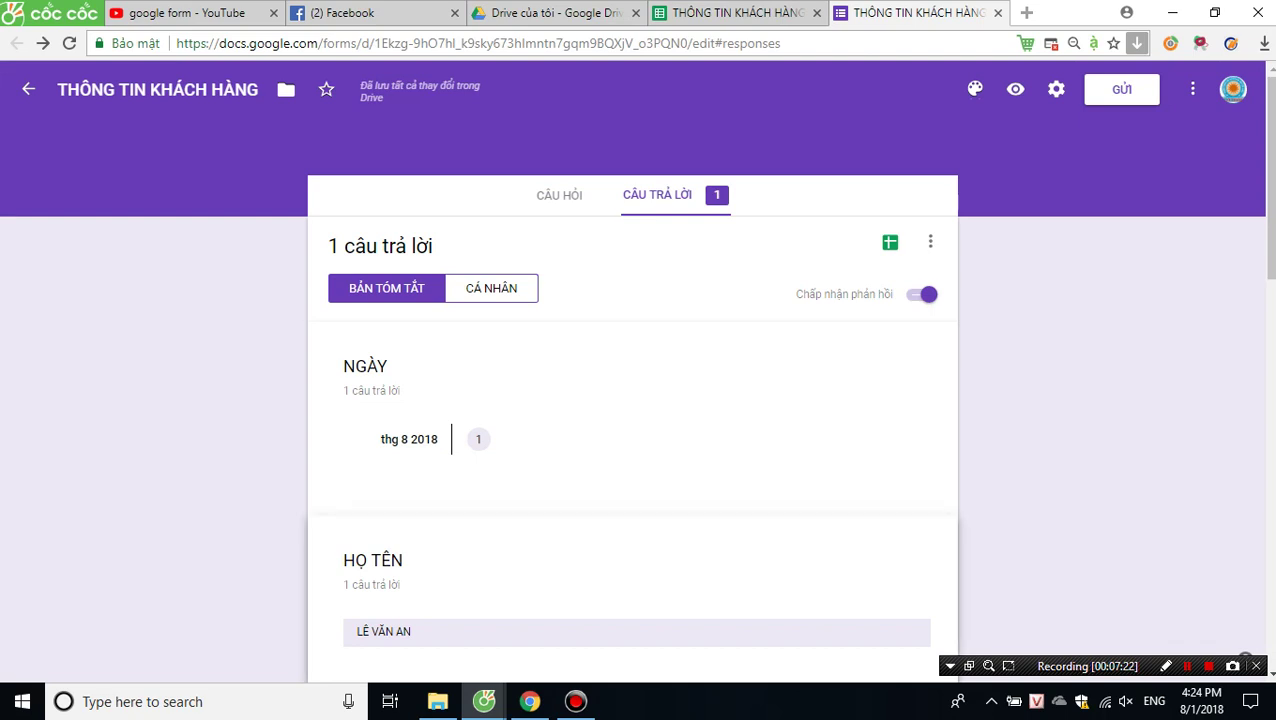
click(1122, 89)
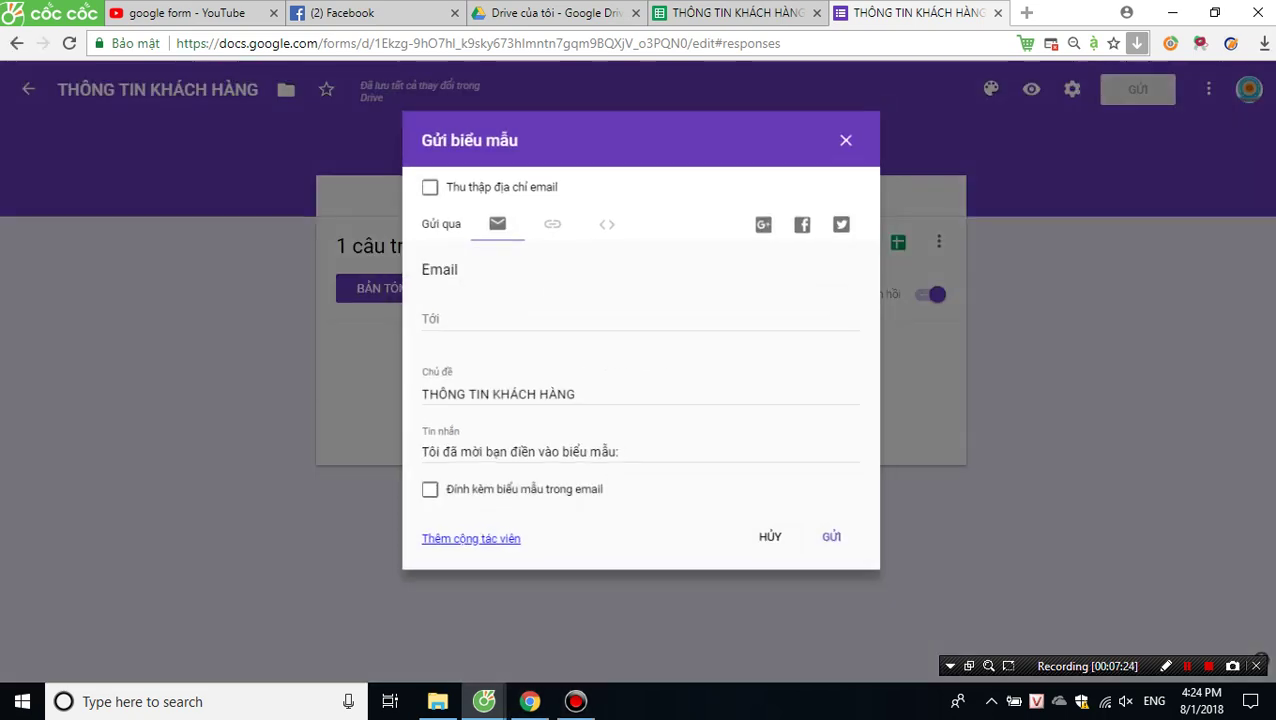
Select the form's share link in the send dialog, then return to the responses spreadsheet.
click(547, 219)
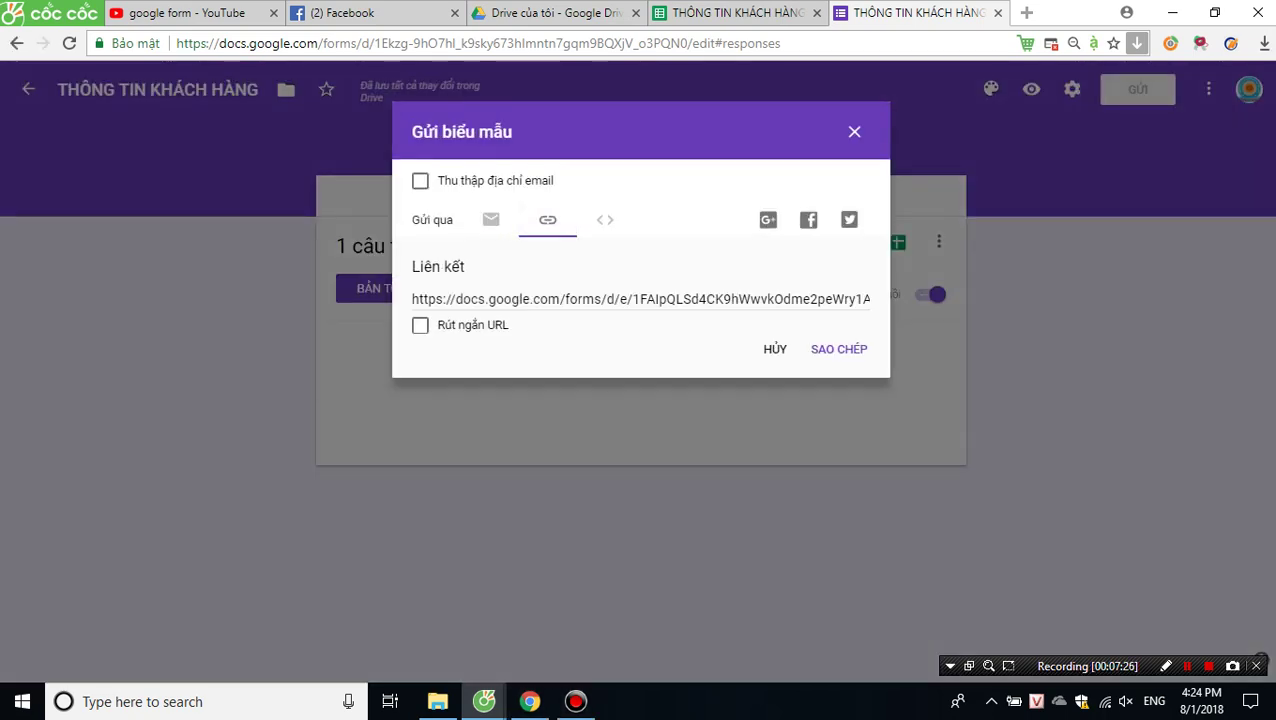
click(556, 299)
right_click(556, 299)
click(613, 306)
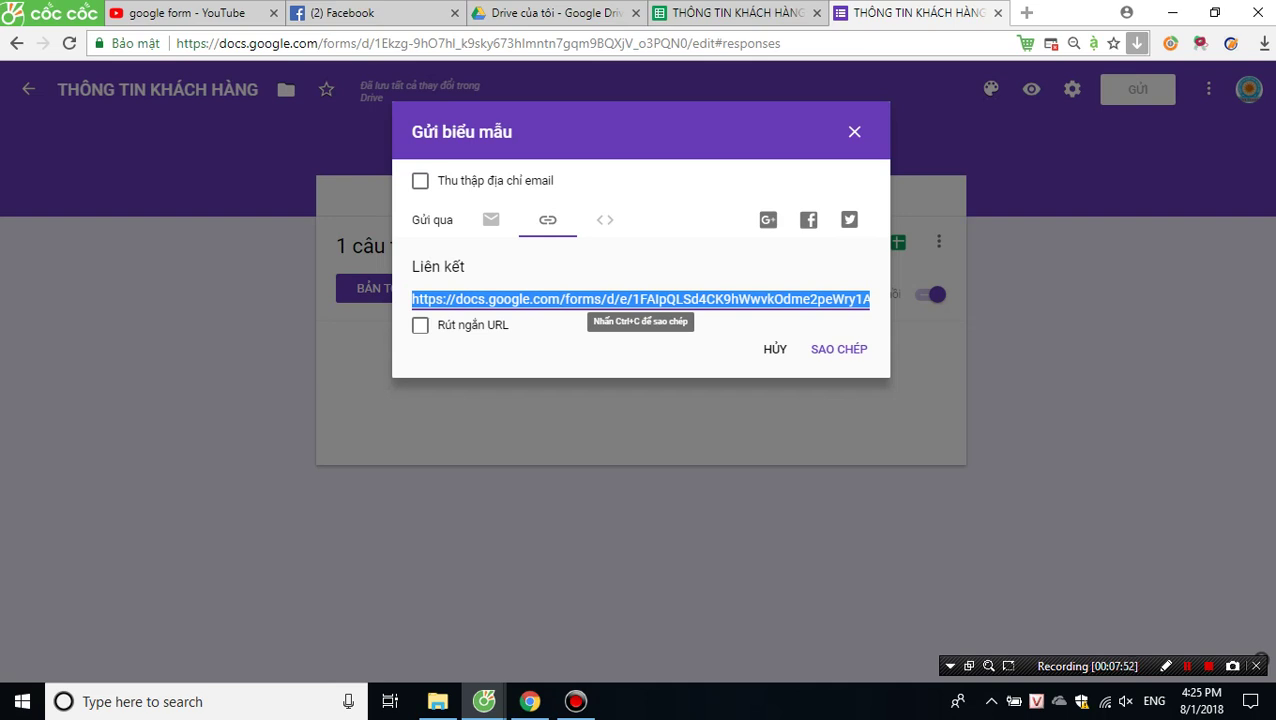
key(ctrl+shift+Tab)
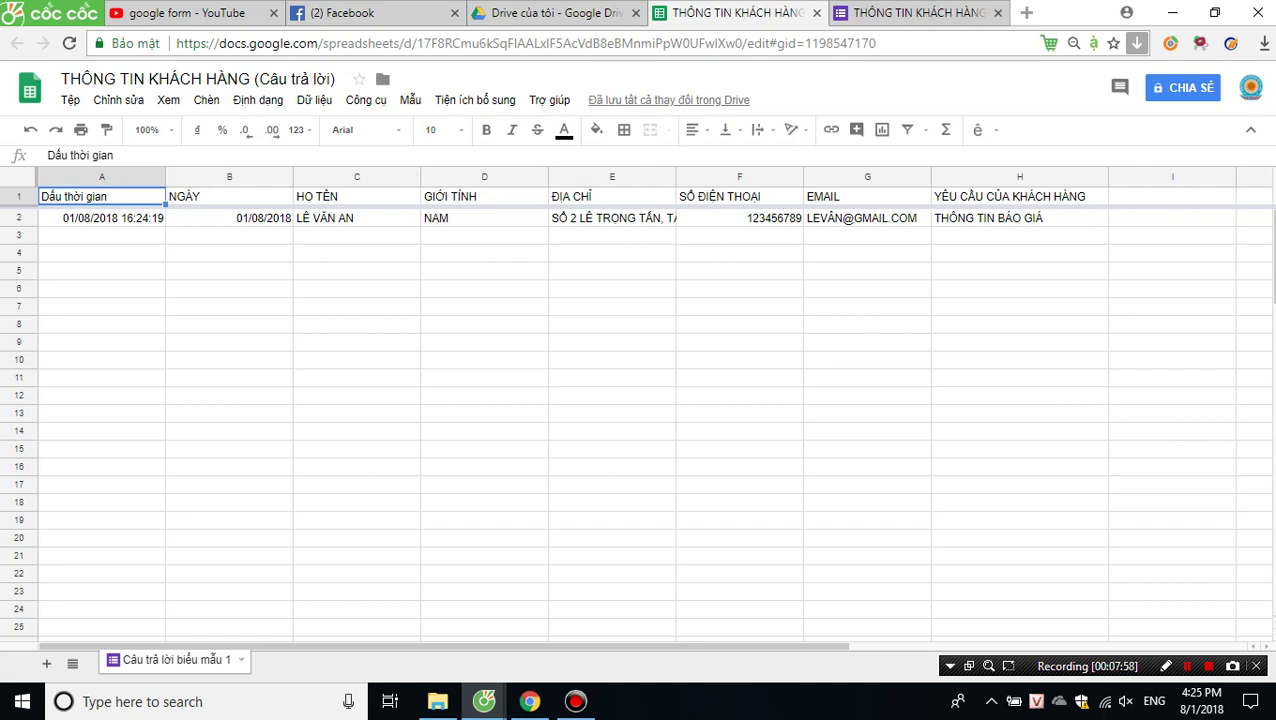
Widen column E (ĐỊA CHỈ), narrow column F (SỐ ĐIỆN THOẠI) and widen column G (EMAIL).
drag(675, 177, 732, 177)
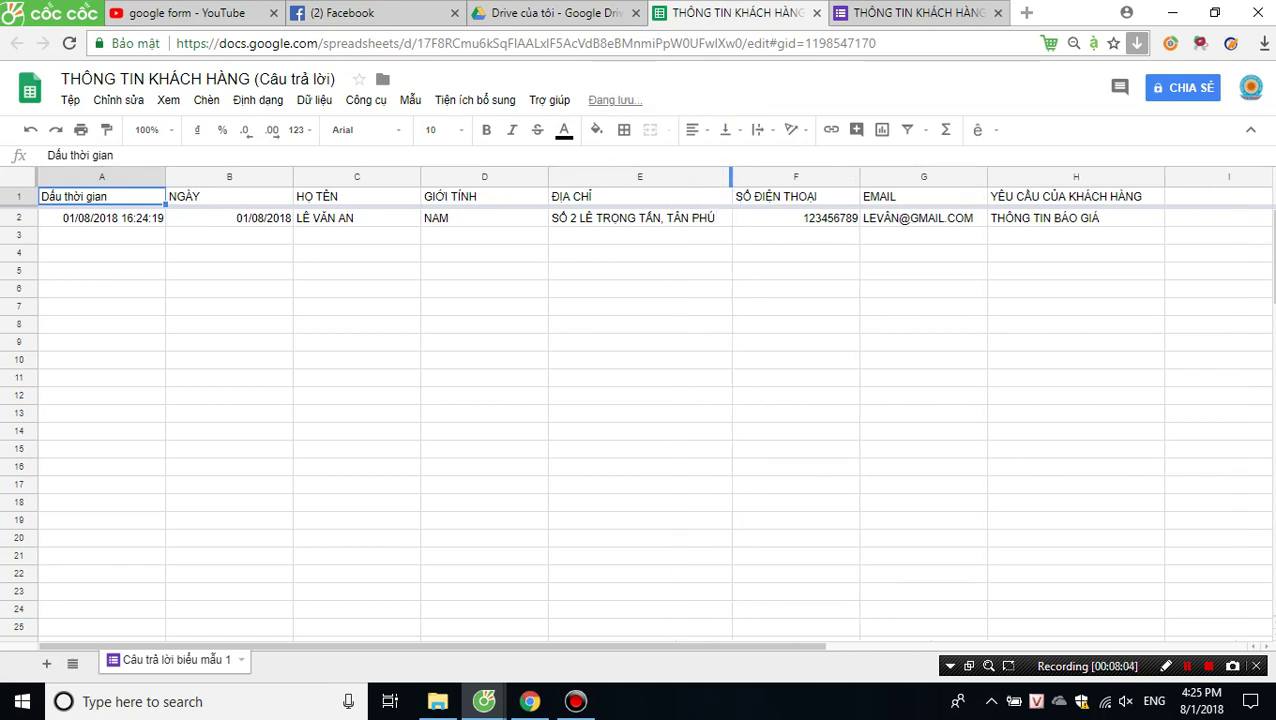
drag(859, 177, 833, 177)
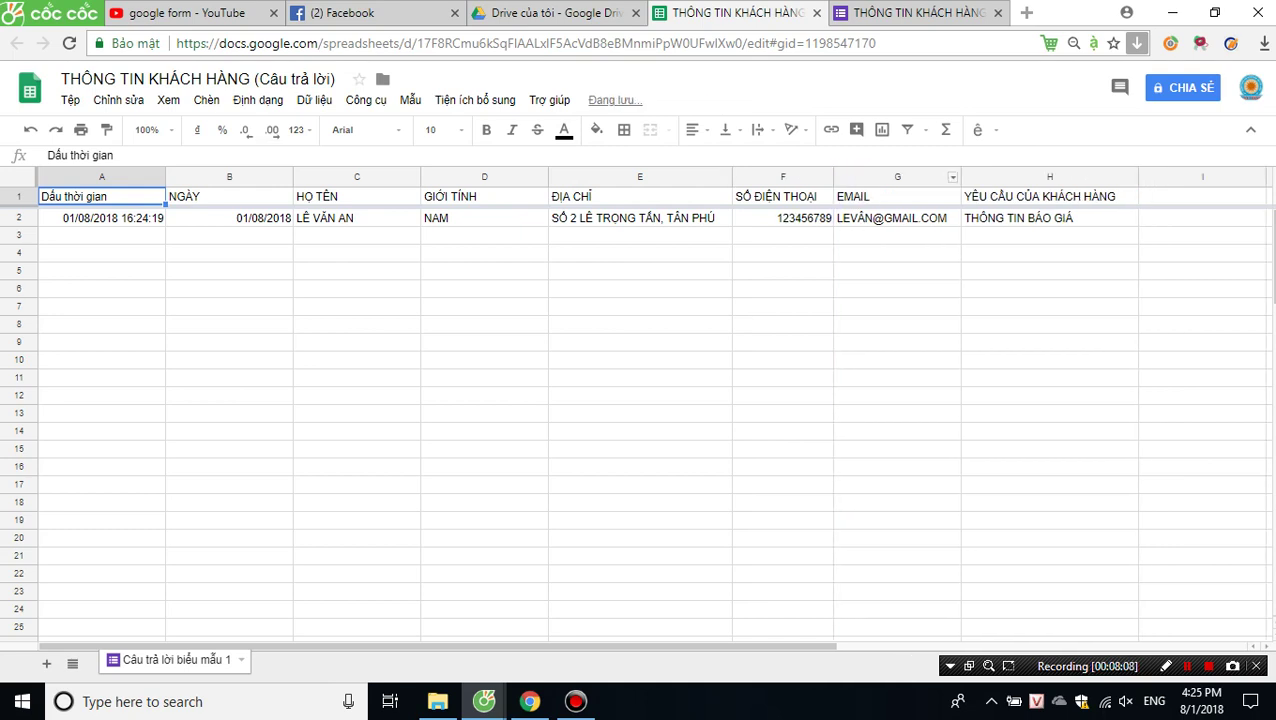
drag(960, 177, 972, 177)
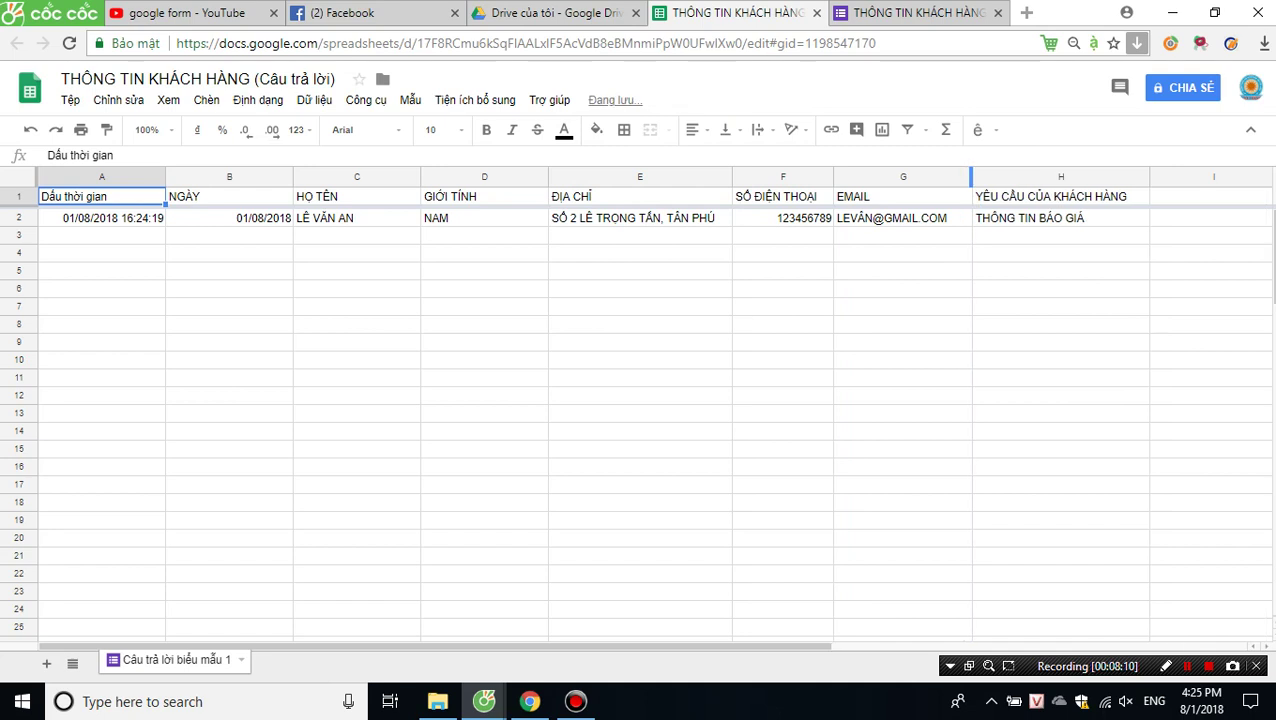